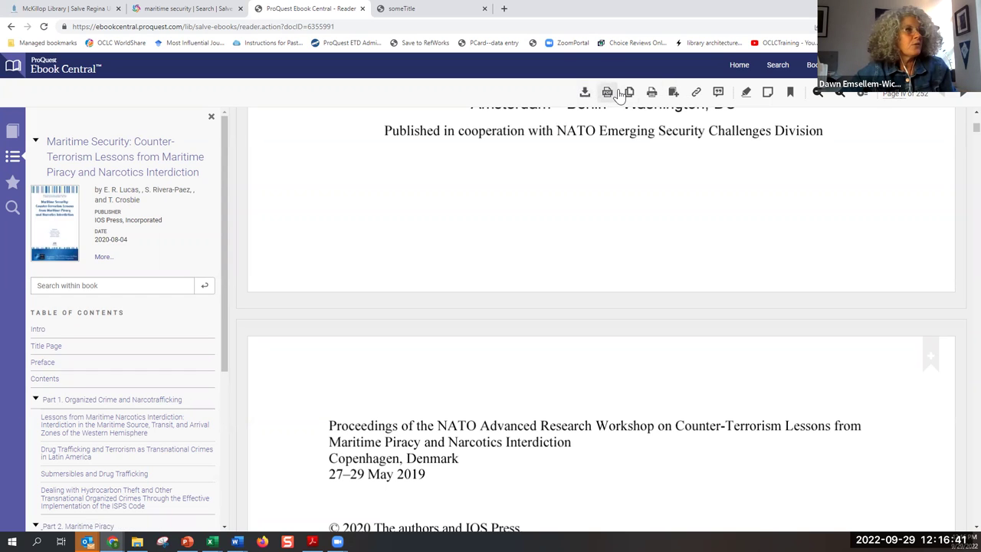
# Step: Open the ebook's detail page, highlight the statement about copy, print and download restrictions, and return to the reader
pyautogui.click(104, 258)
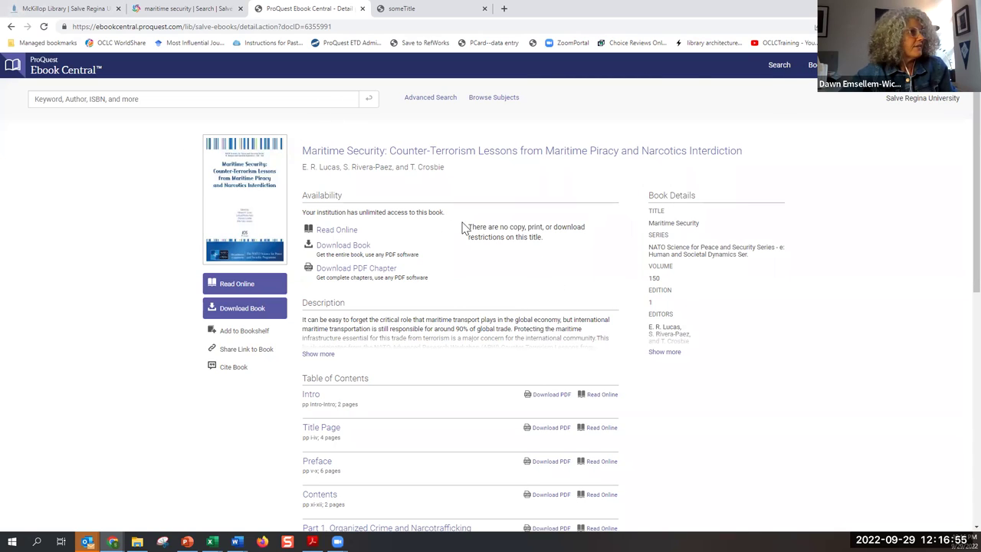
pyautogui.tripleClick(525, 228)
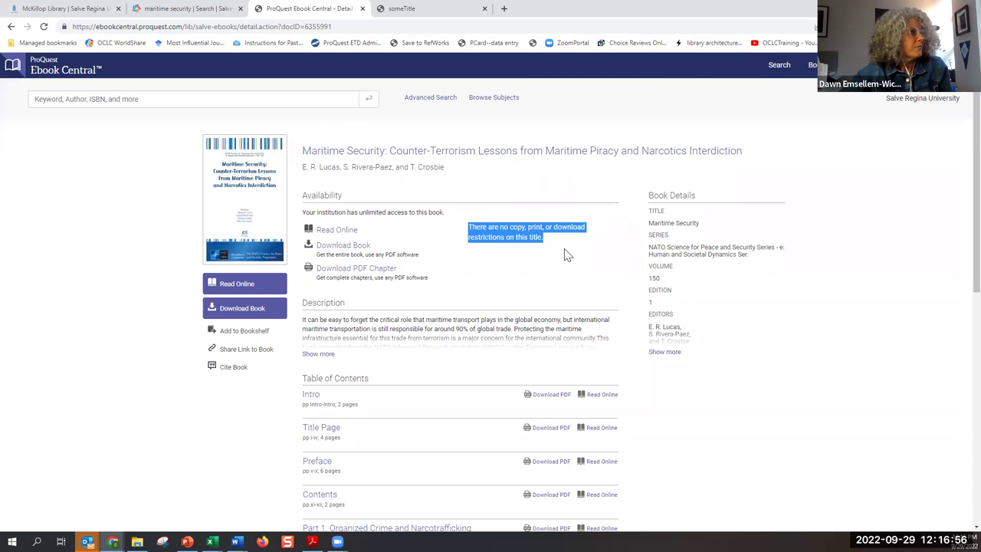
pyautogui.click(11, 27)
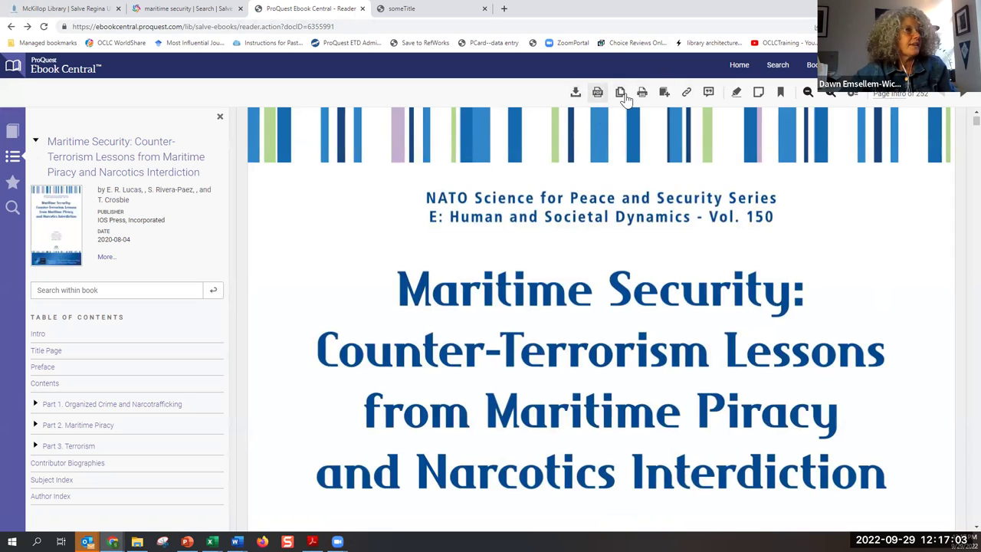
# Step: Set the ebook's citation format to Chicago/Turabian – Notes-Bibliography and export the citation to RefWorks, submitting it despite the insecure form
pyautogui.click(709, 93)
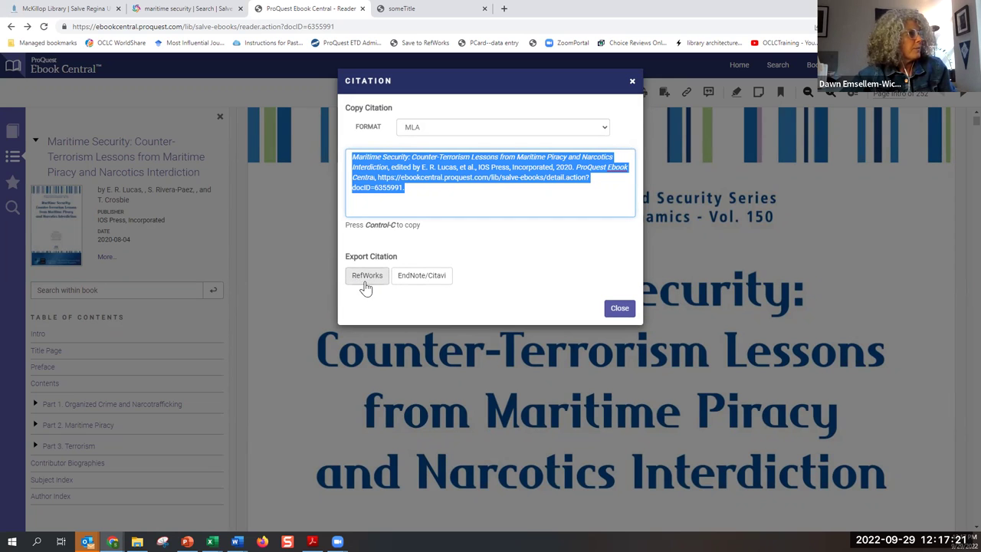
pyautogui.click(434, 130)
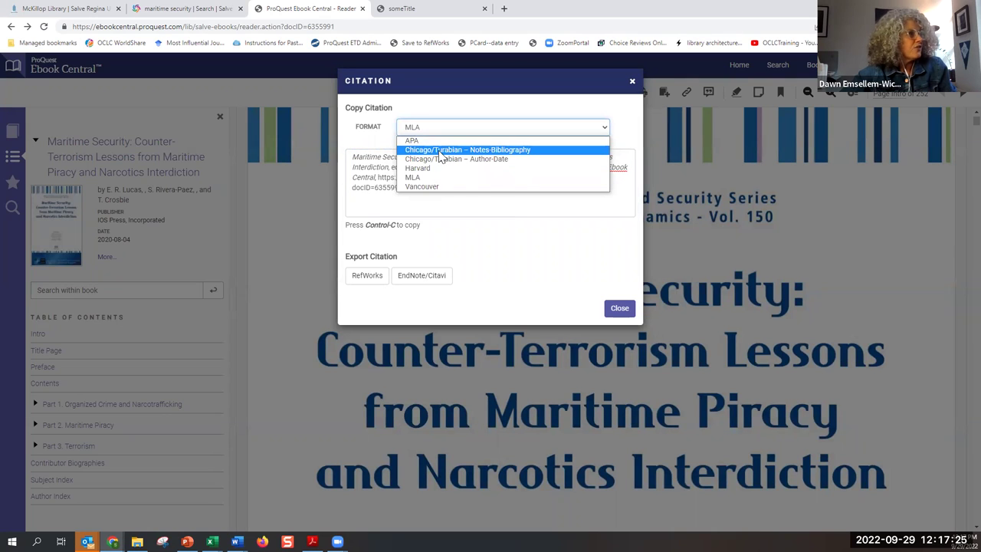
pyautogui.click(440, 150)
pyautogui.click(354, 280)
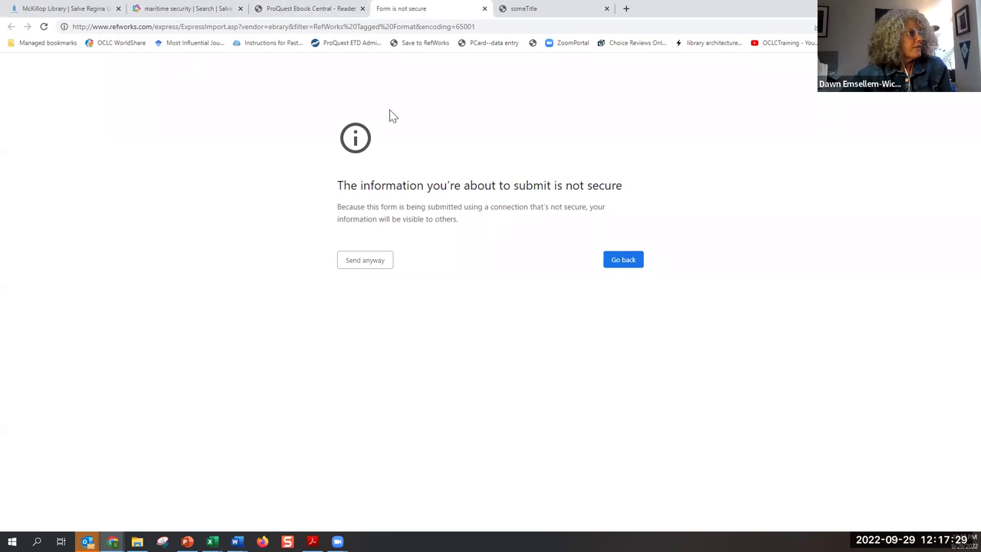
pyautogui.click(365, 261)
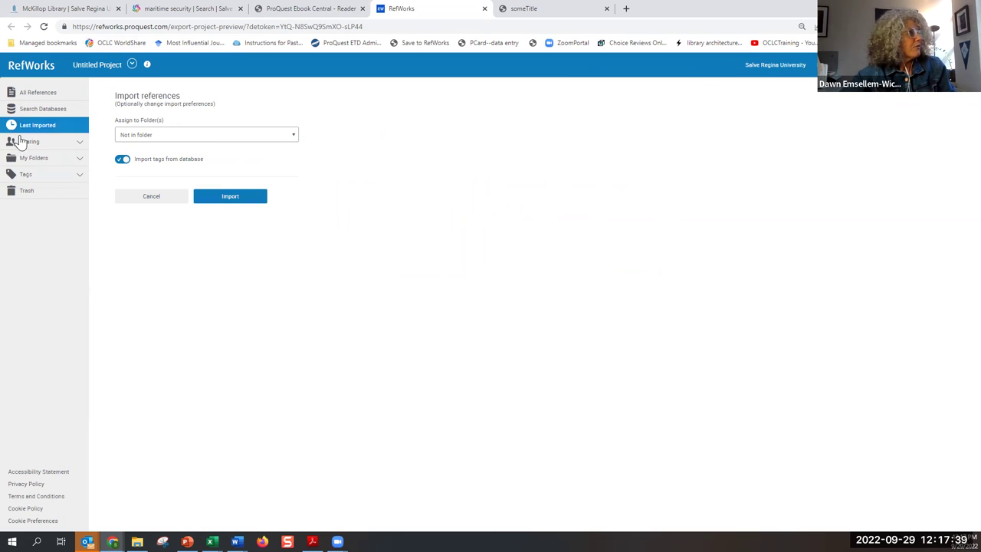
# Step: Look through the folder choices for the import and expand My Folders in RefWorks
pyautogui.click(159, 137)
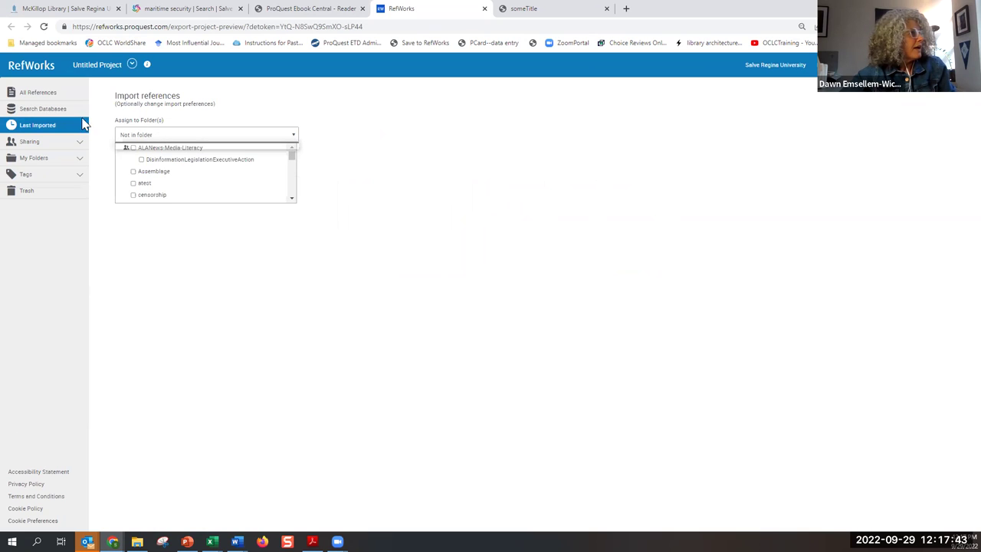
pyautogui.click(69, 159)
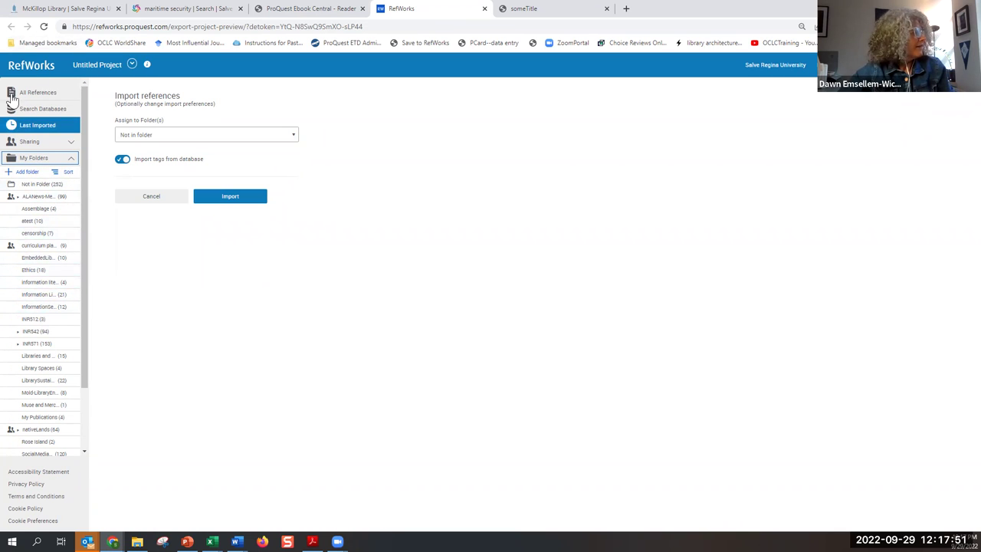
# Step: Open RefWorks from the R entries of the McKillop Library's A-Z Databases list and show its account menu
pyautogui.click(30, 9)
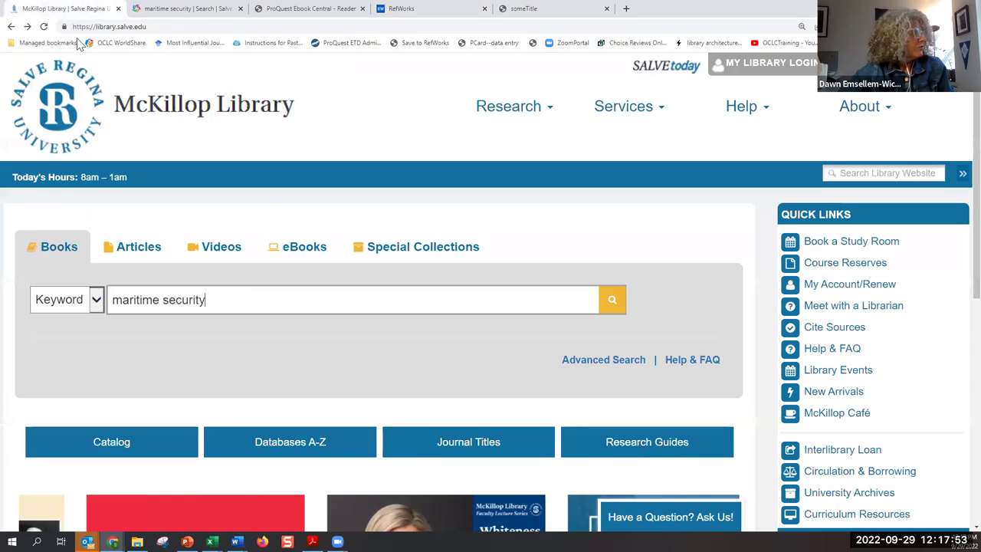
pyautogui.click(274, 441)
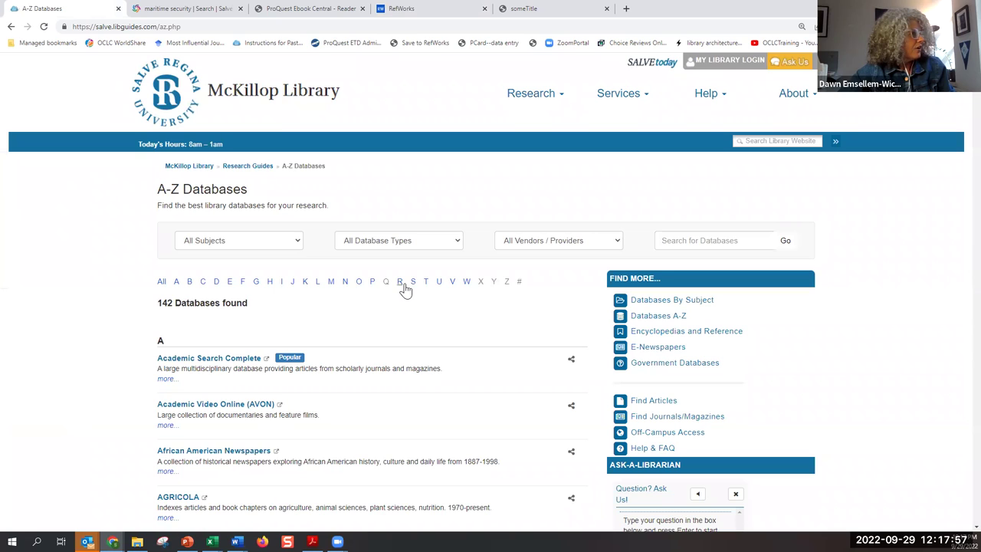
pyautogui.click(400, 282)
pyautogui.scroll(-2, 222, 402)
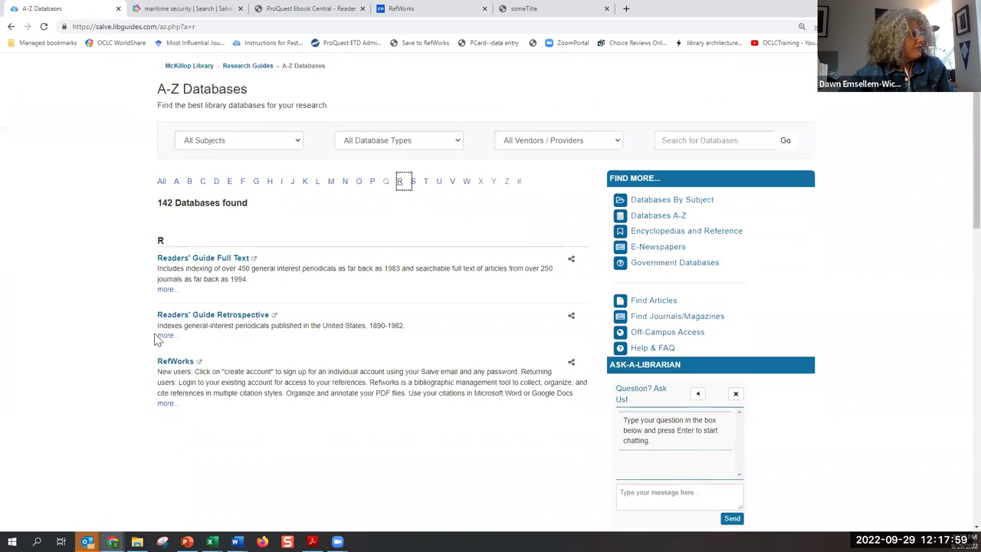
pyautogui.click(177, 310)
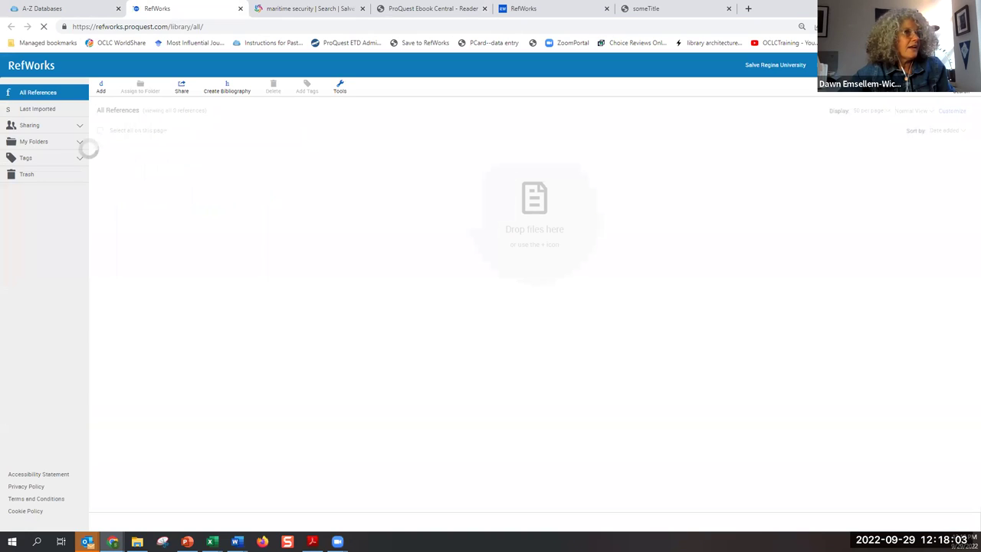
pyautogui.click(913, 64)
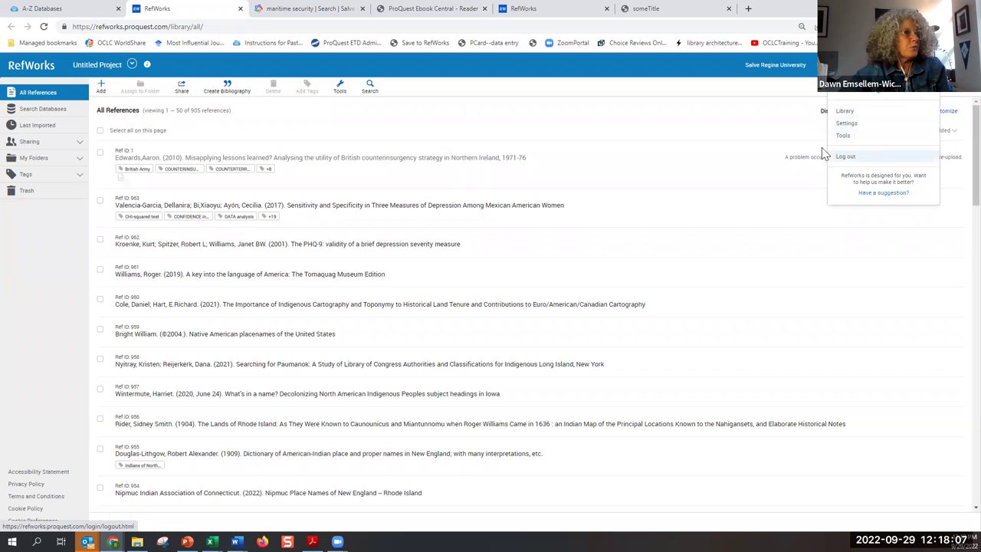
# Step: Go back to the McKillop Library home page and list the A-Z Databases starting with R again
pyautogui.click(30, 9)
pyautogui.scroll(3, 207, 262)
pyautogui.click(271, 108)
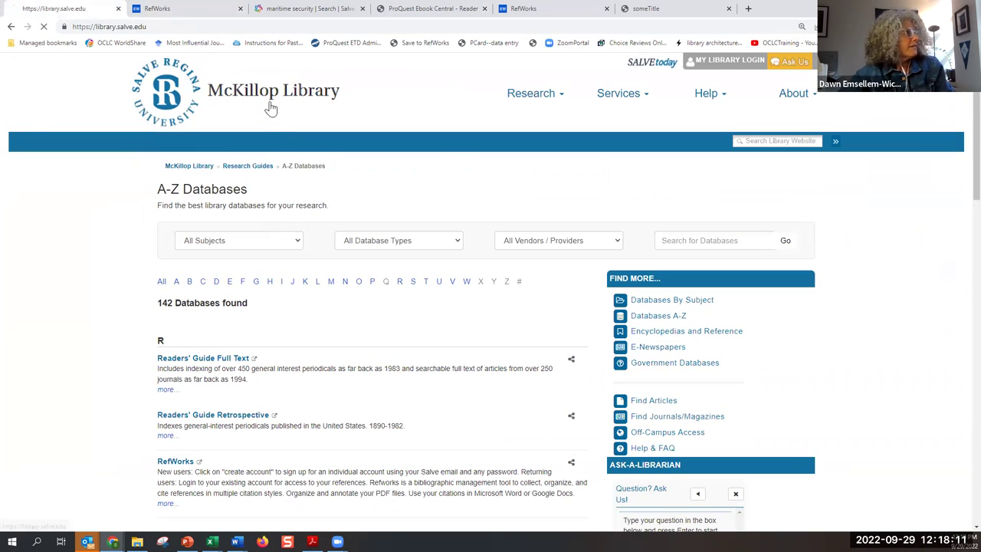
pyautogui.click(299, 442)
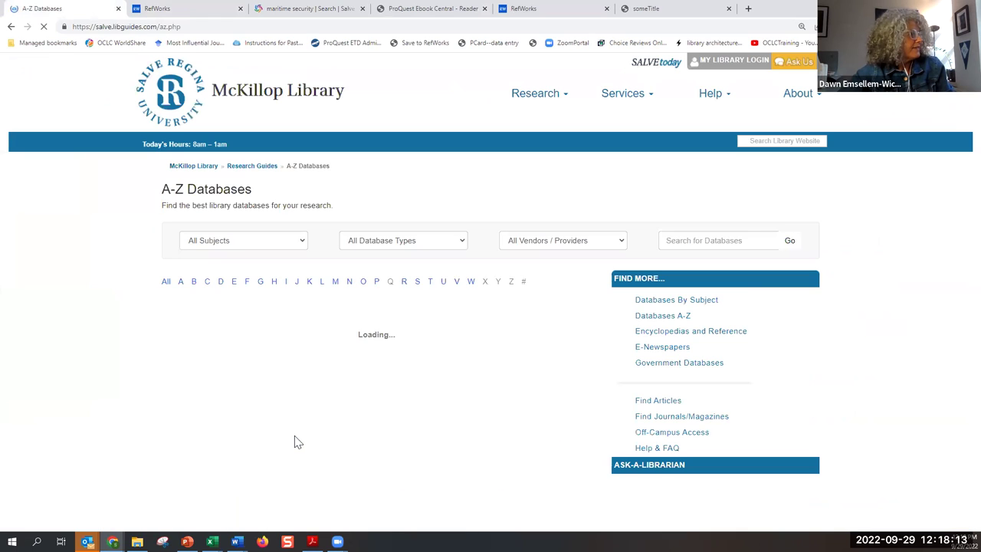
pyautogui.click(400, 282)
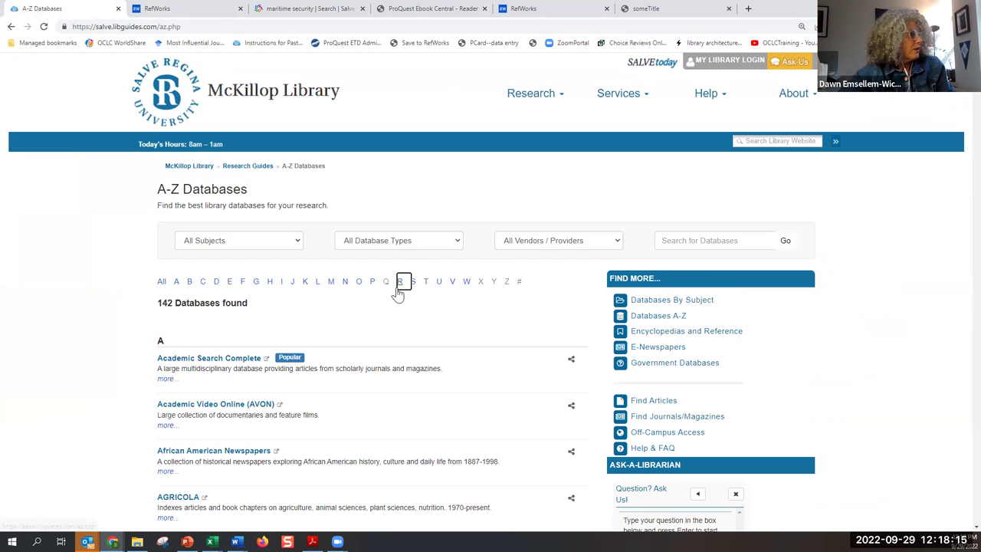
pyautogui.scroll(-2, 207, 400)
pyautogui.scroll(2, 461, 66)
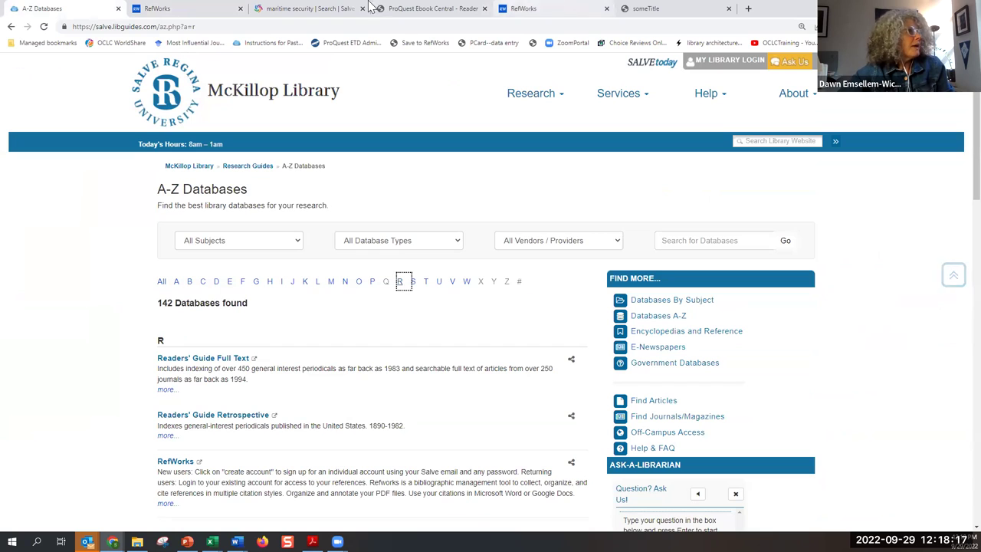
# Step: Revisit the ebook reader, return to the RefWorks import page and expand the INR542 folder
pyautogui.click(435, 9)
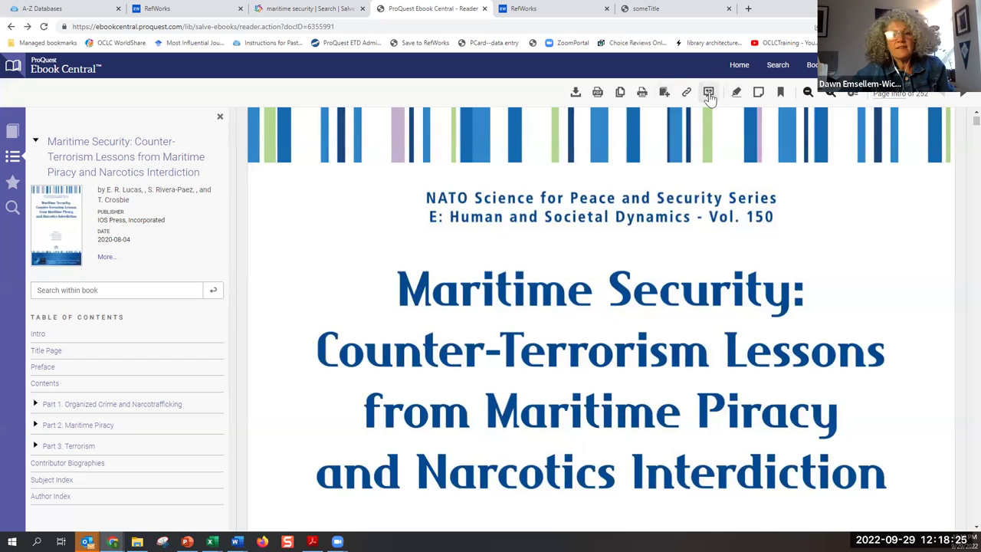
pyautogui.click(522, 9)
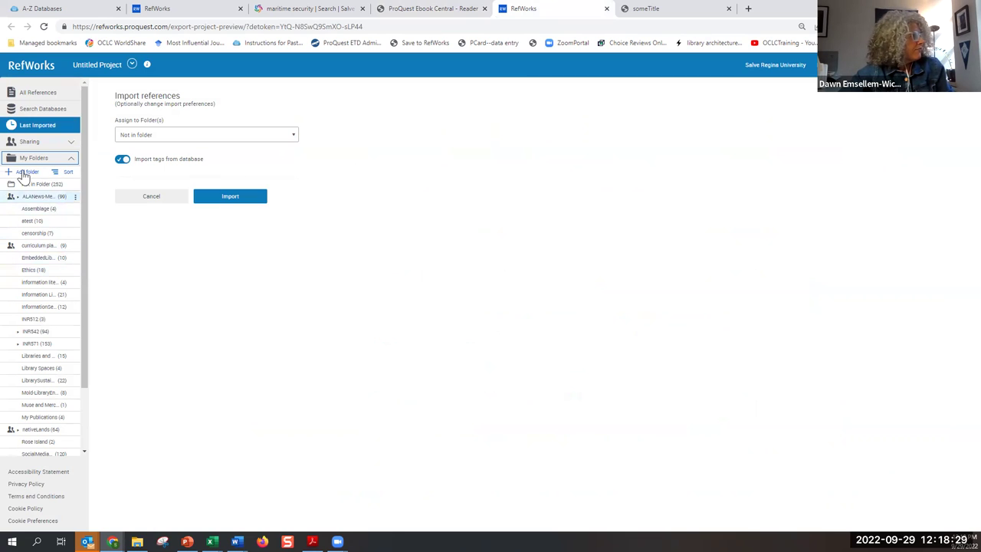
pyautogui.click(19, 333)
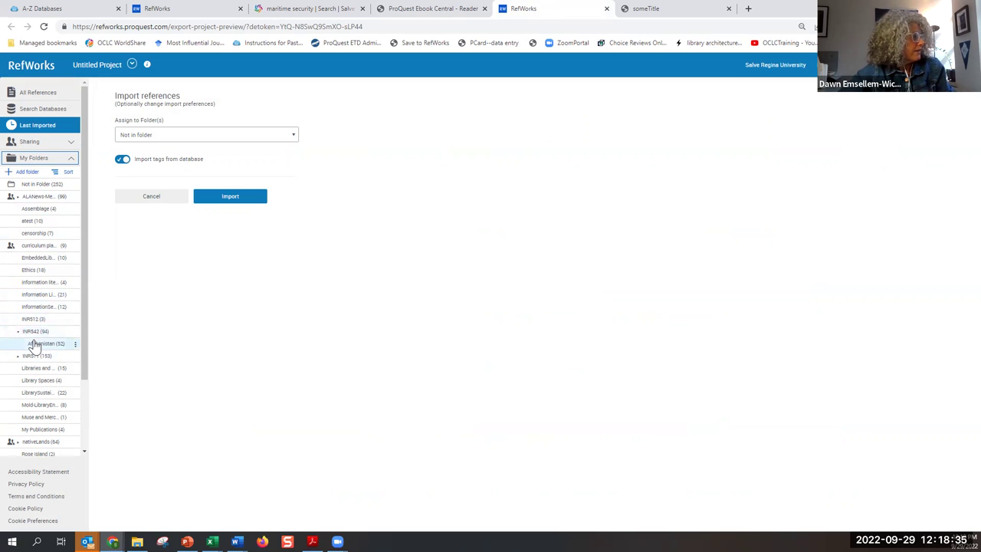
# Step: Assign the exported ebook reference to the INR512 folder and import it into RefWorks
pyautogui.click(156, 135)
pyautogui.scroll(-3, 176, 176)
pyautogui.click(146, 176)
pyautogui.click(344, 243)
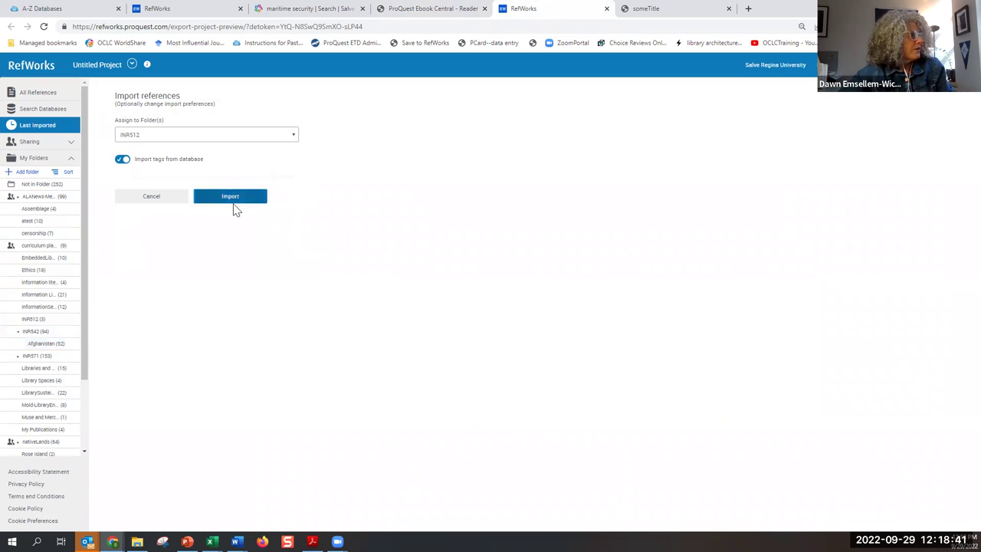
pyautogui.click(224, 202)
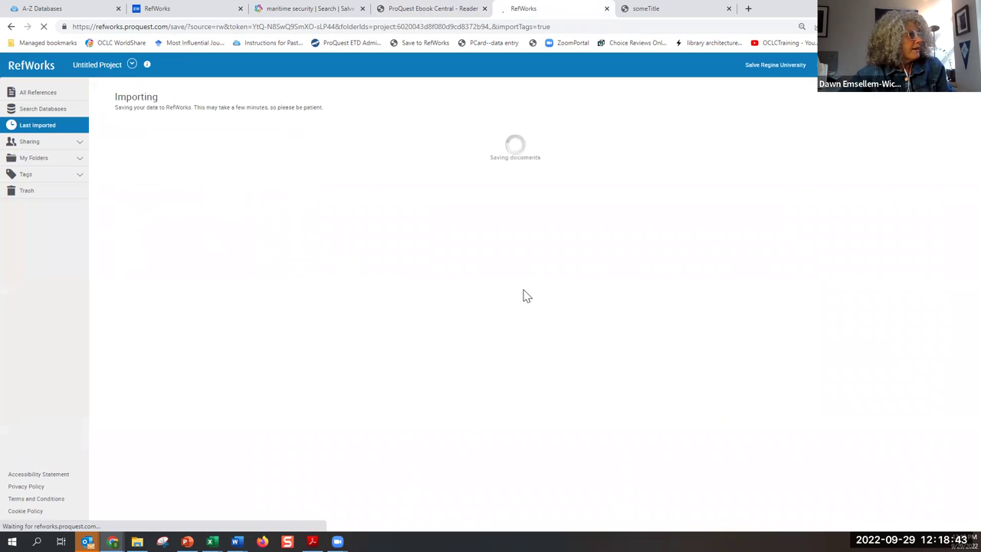
# Step: Expand My Folders and the INR542 folder, and open its Afghanistan subfolder
pyautogui.click(144, 134)
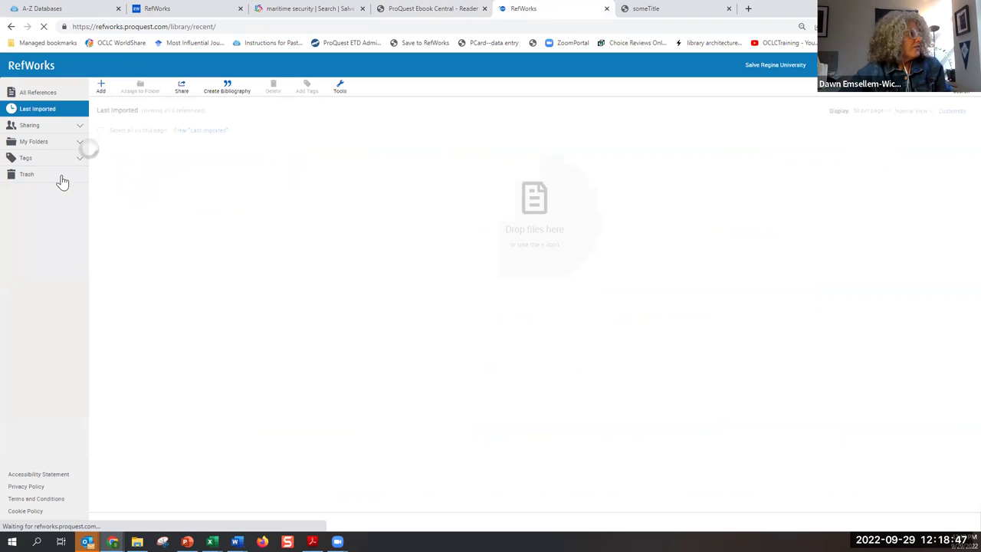
pyautogui.click(29, 141)
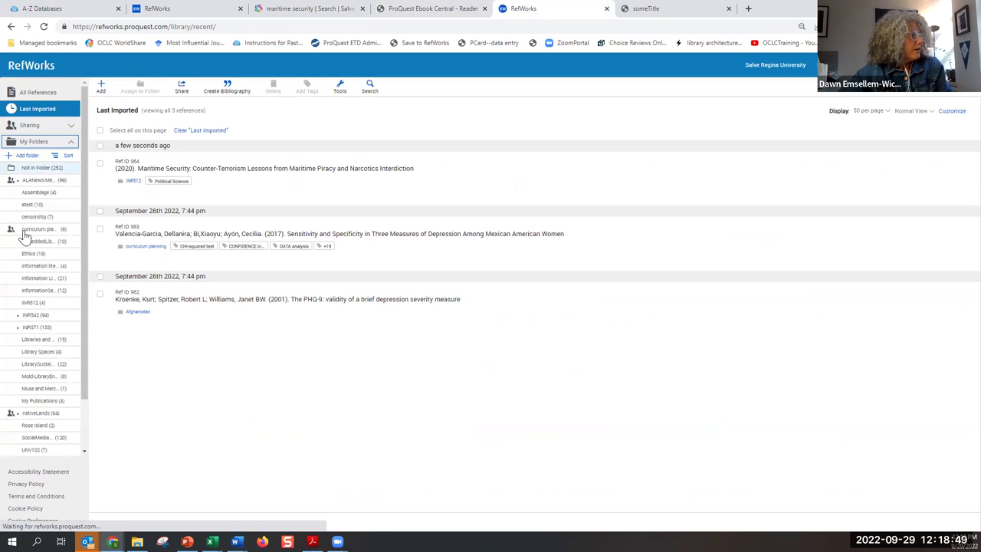
pyautogui.click(31, 316)
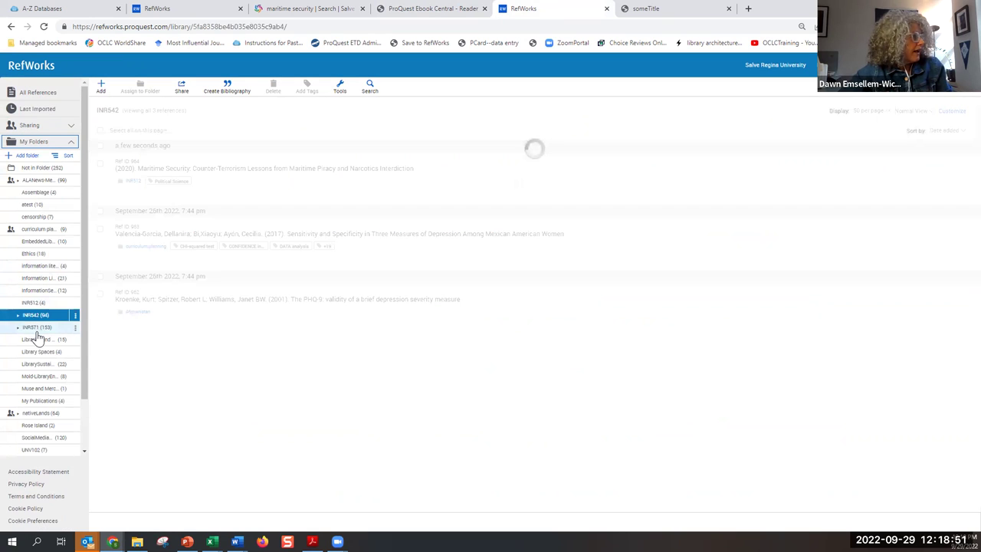
pyautogui.click(17, 316)
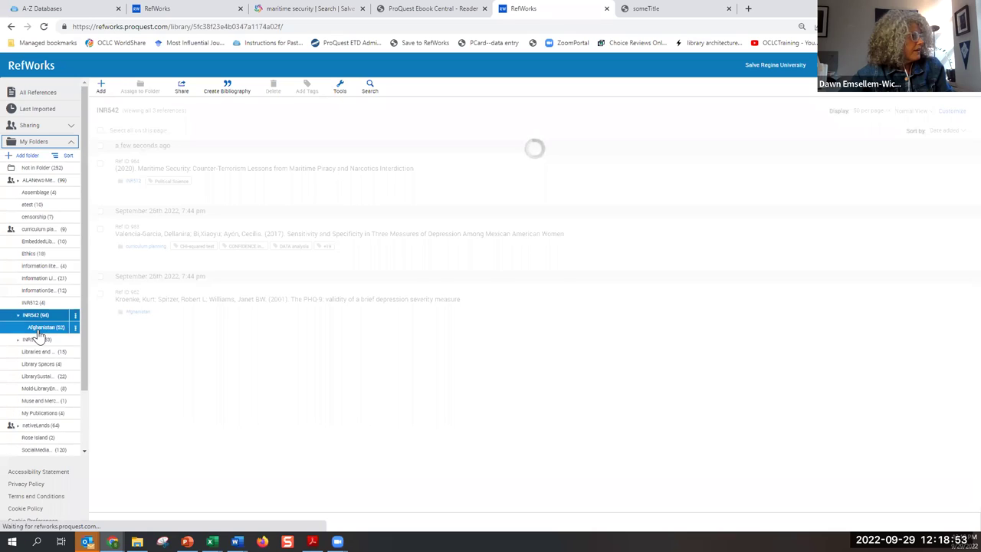
pyautogui.click(40, 329)
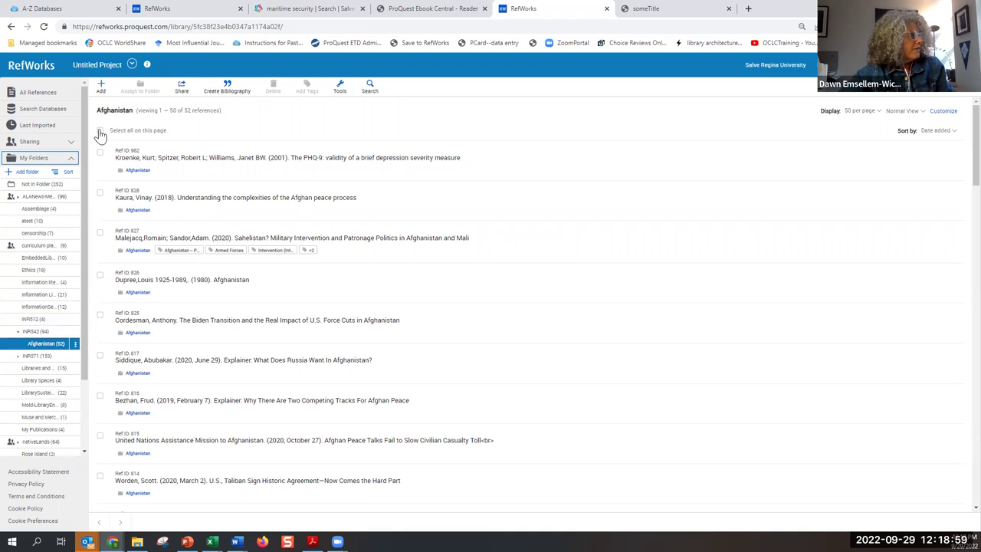
# Step: Select all references on the Afghanistan folder page and create a bibliography from them
pyautogui.click(100, 131)
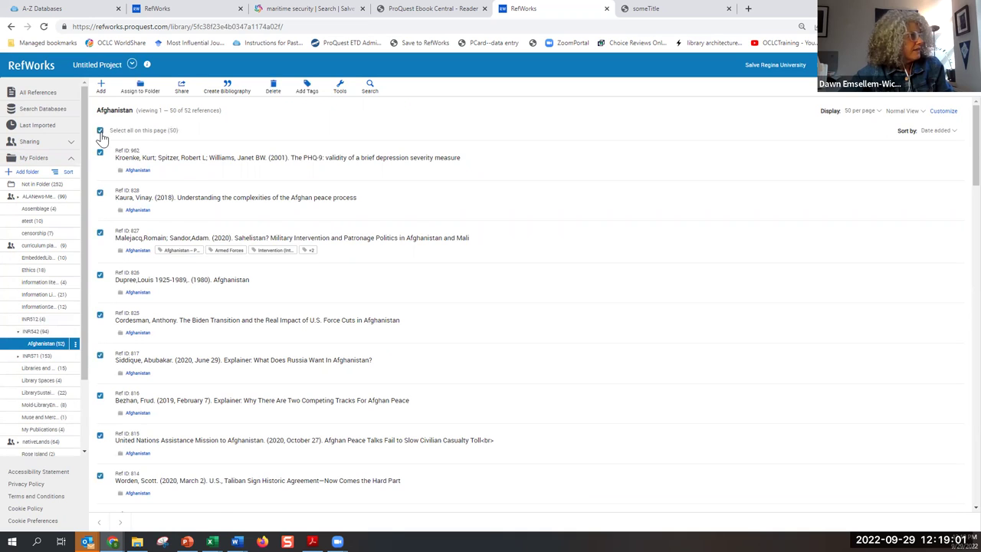
pyautogui.click(233, 92)
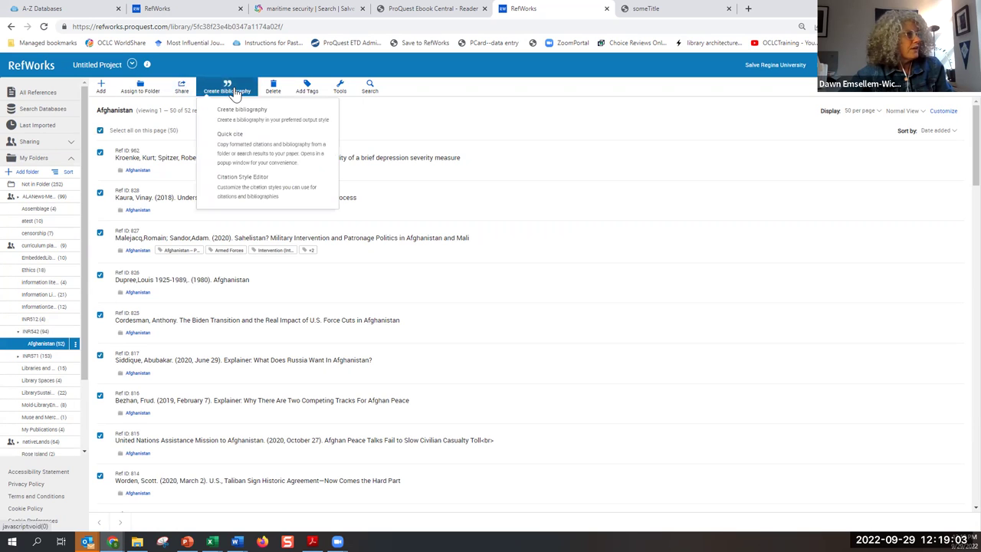
pyautogui.click(234, 115)
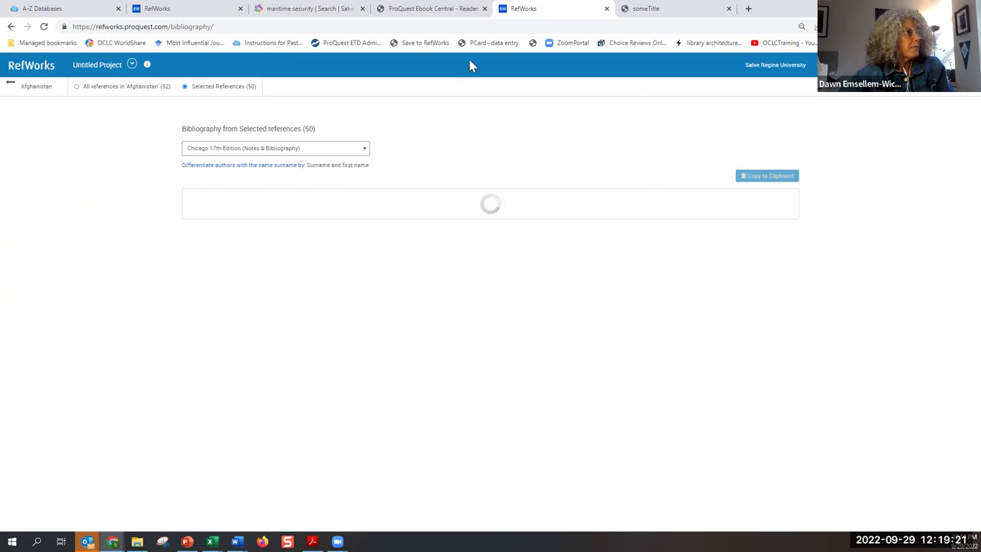
# Step: Switch to the library catalog's maritime security results and open the citation options for the 2020 ebook Maritime Security
pyautogui.click(418, 15)
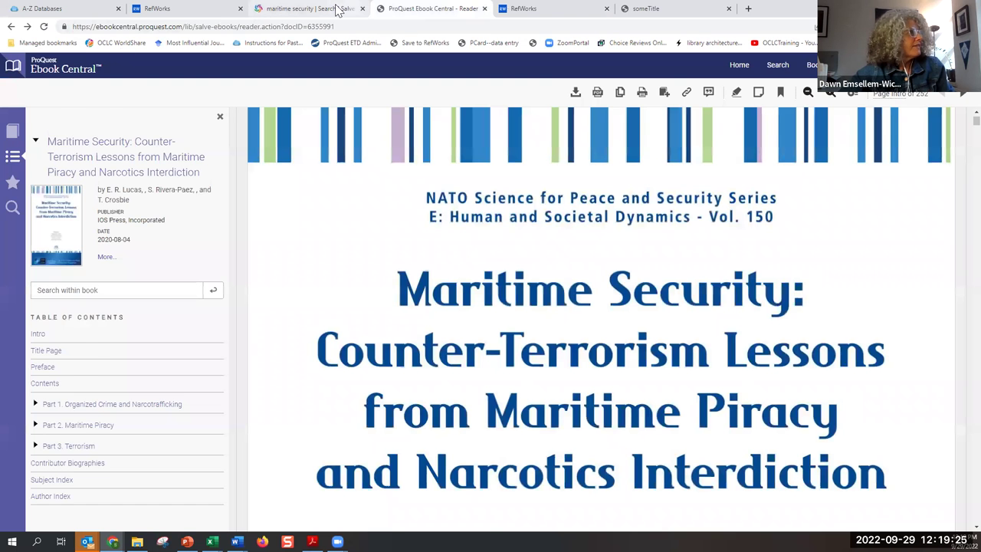
pyautogui.click(337, 9)
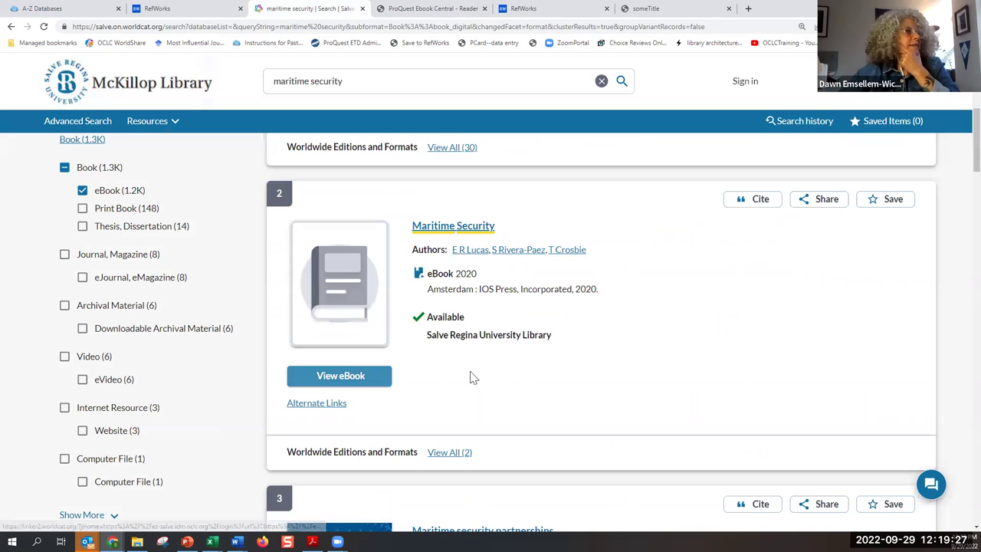
pyautogui.scroll(-1, 462, 377)
pyautogui.scroll(2, 449, 324)
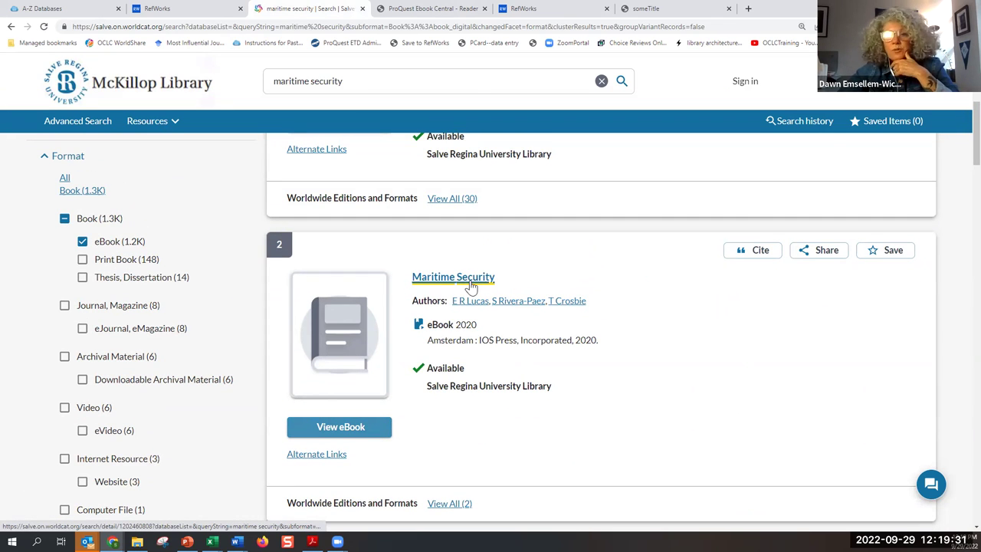
pyautogui.click(747, 253)
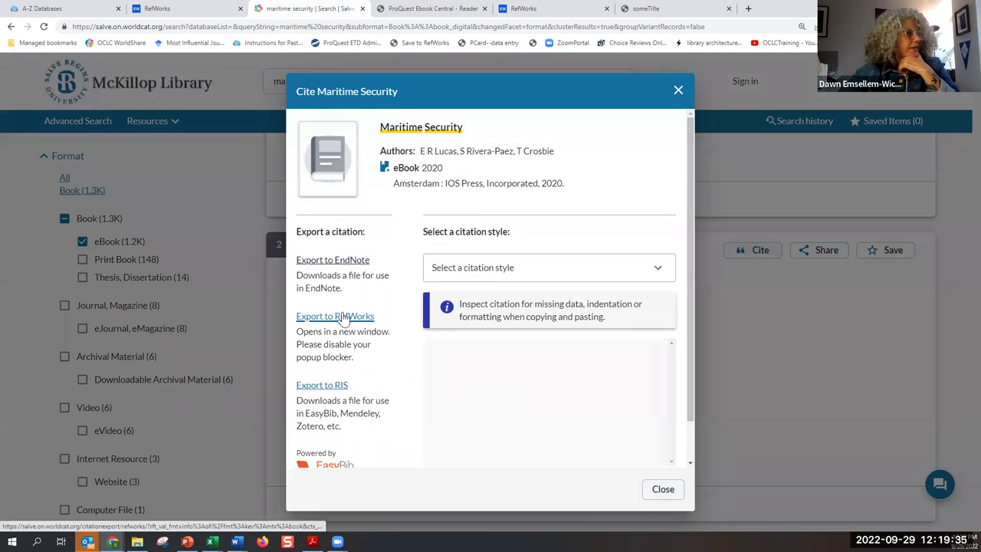
# Step: Open the full record of the 2020 ebook Maritime Security and follow its subject heading Shipping Security measures
pyautogui.click(677, 90)
pyautogui.click(466, 281)
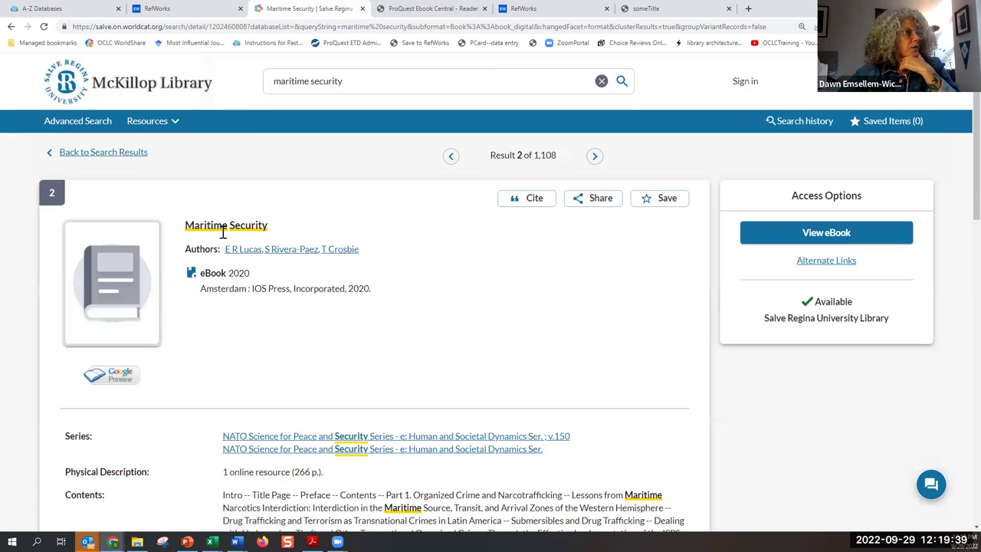
pyautogui.scroll(-3, 397, 340)
pyautogui.scroll(-3, 341, 341)
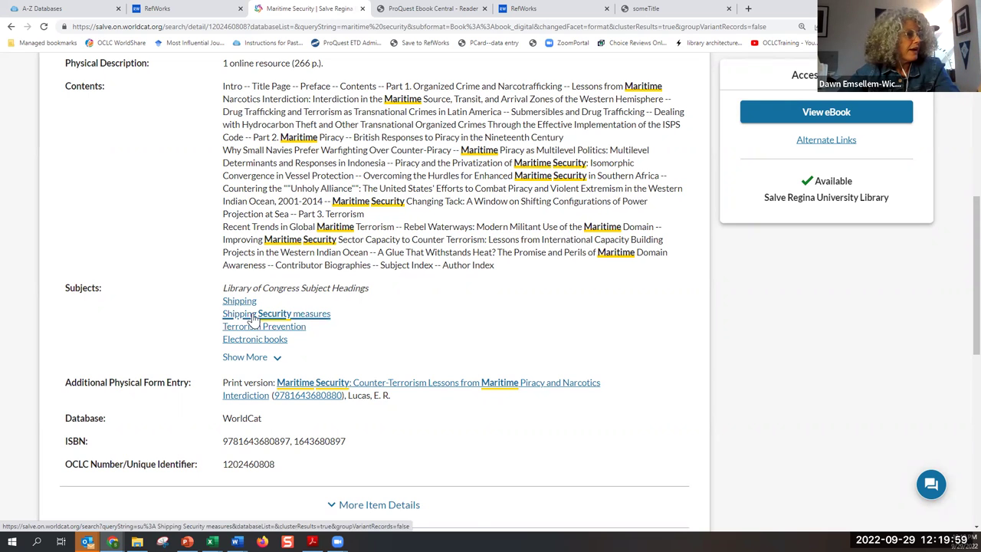
pyautogui.click(253, 314)
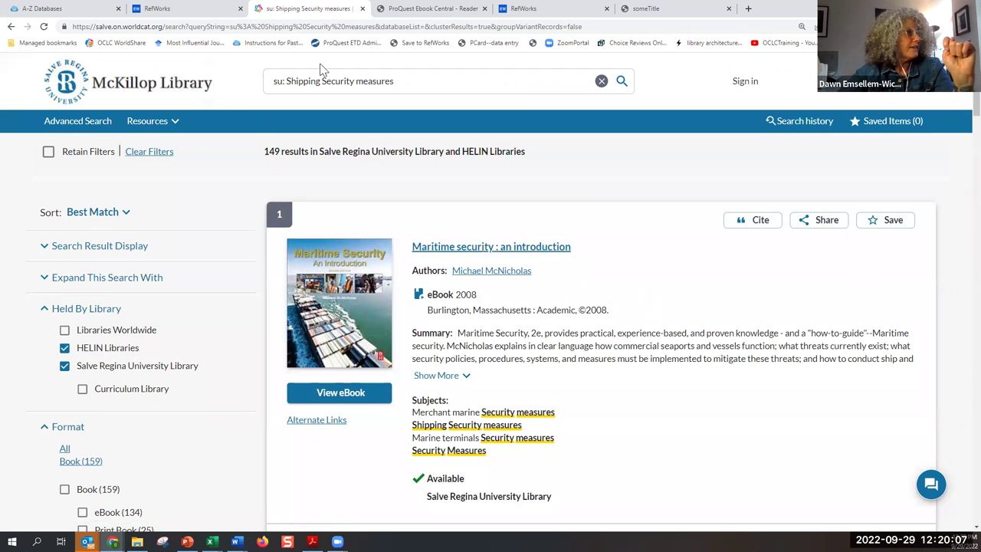
# Step: Examine the titles, formats and subject headings in the Shipping Security measures search results
pyautogui.click(405, 86)
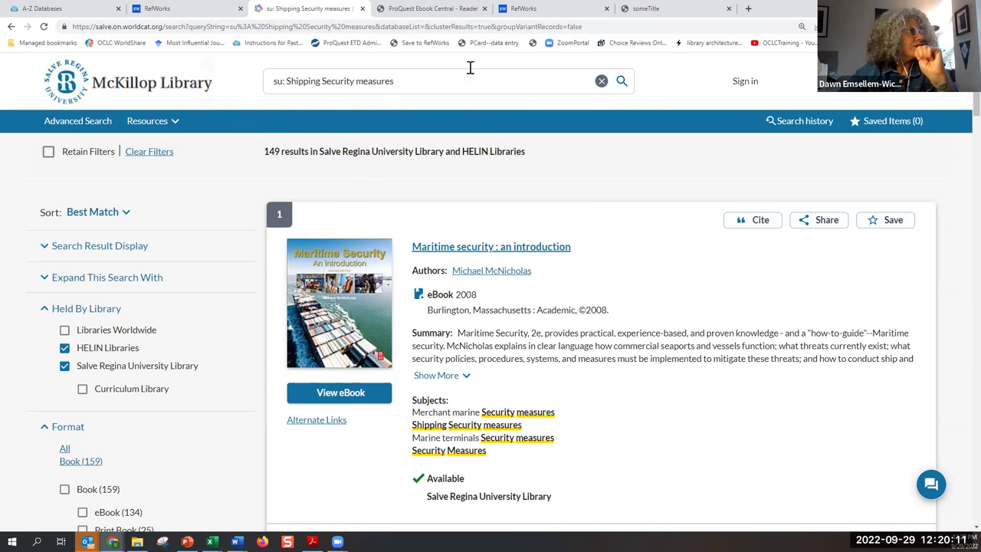
pyautogui.scroll(-8, 467, 164)
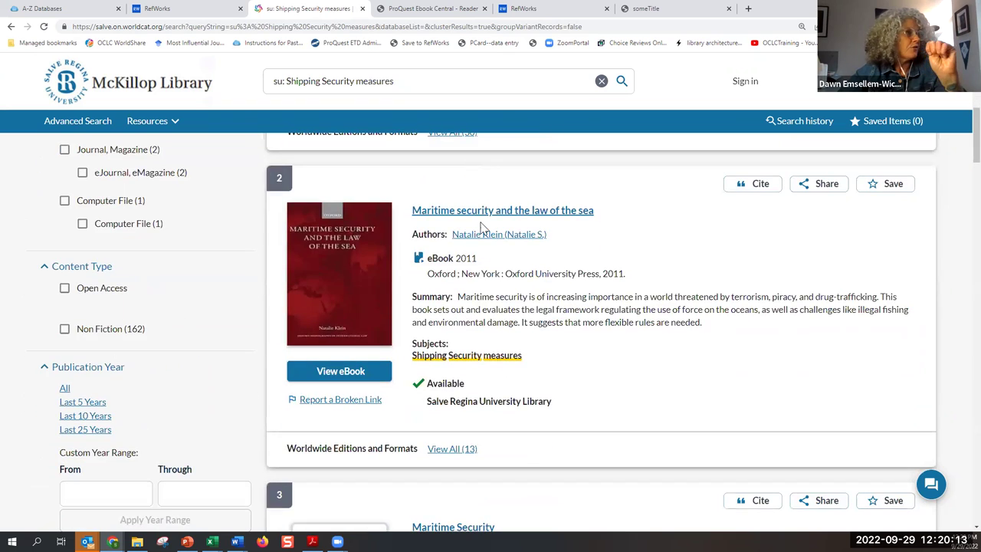
pyautogui.scroll(-5, 475, 227)
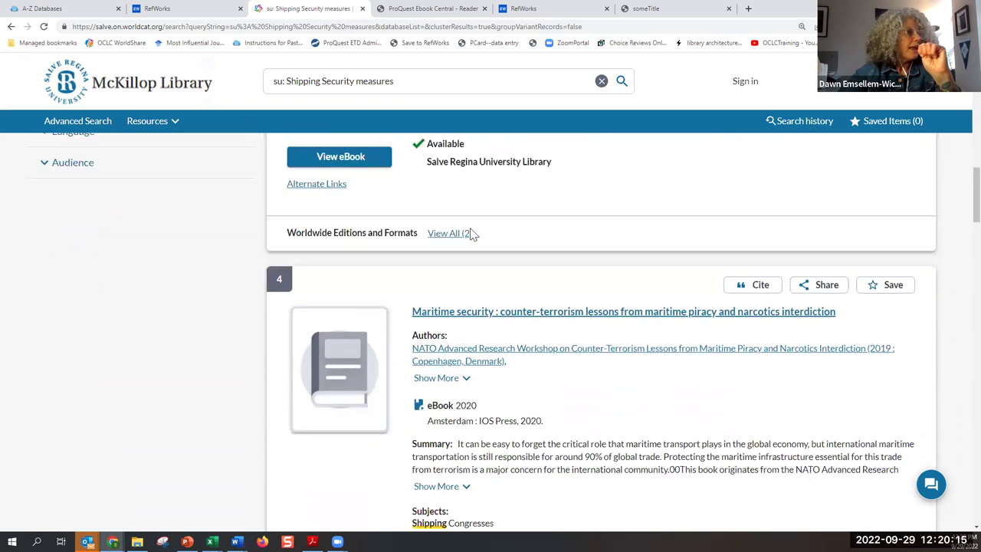
pyautogui.scroll(-1, 448, 246)
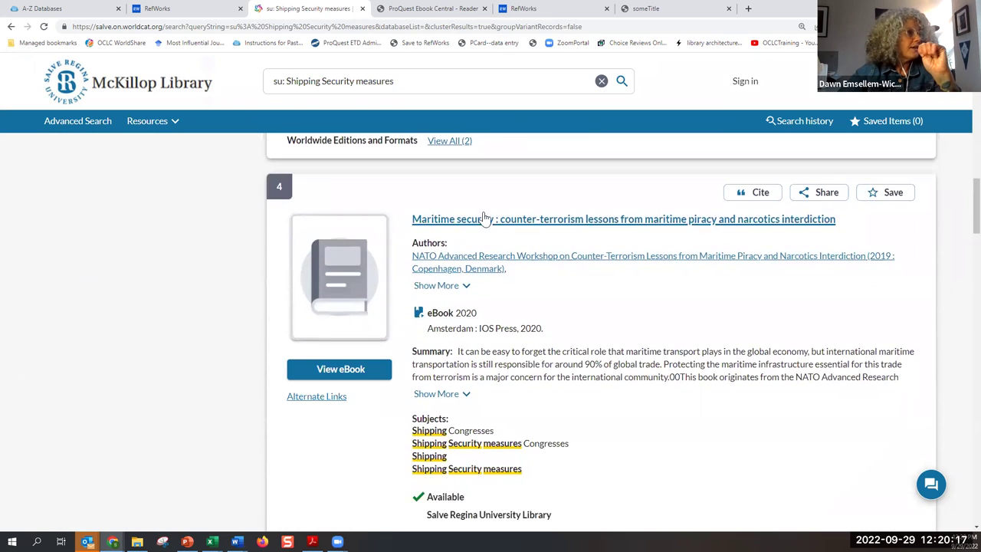
pyautogui.scroll(-3, 569, 230)
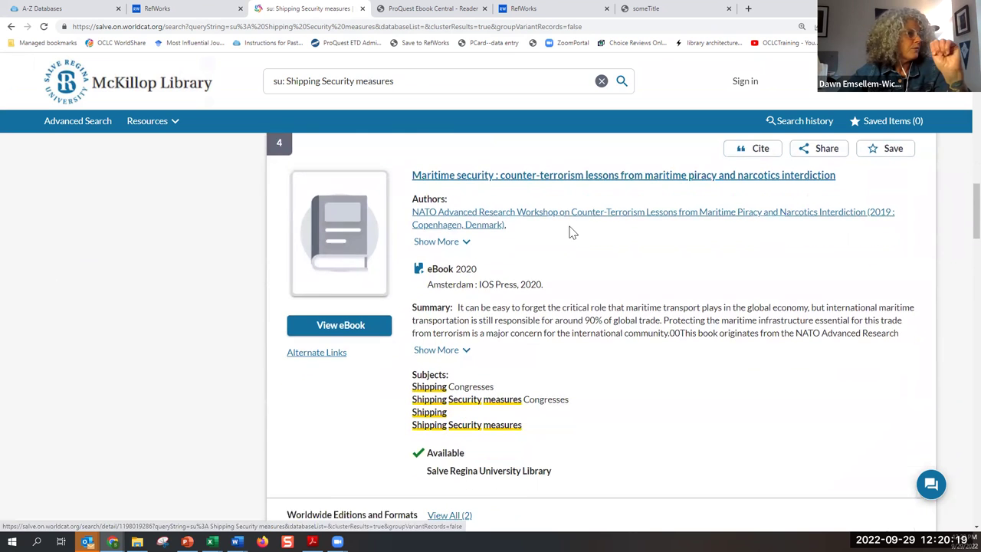
pyautogui.scroll(-3, 568, 230)
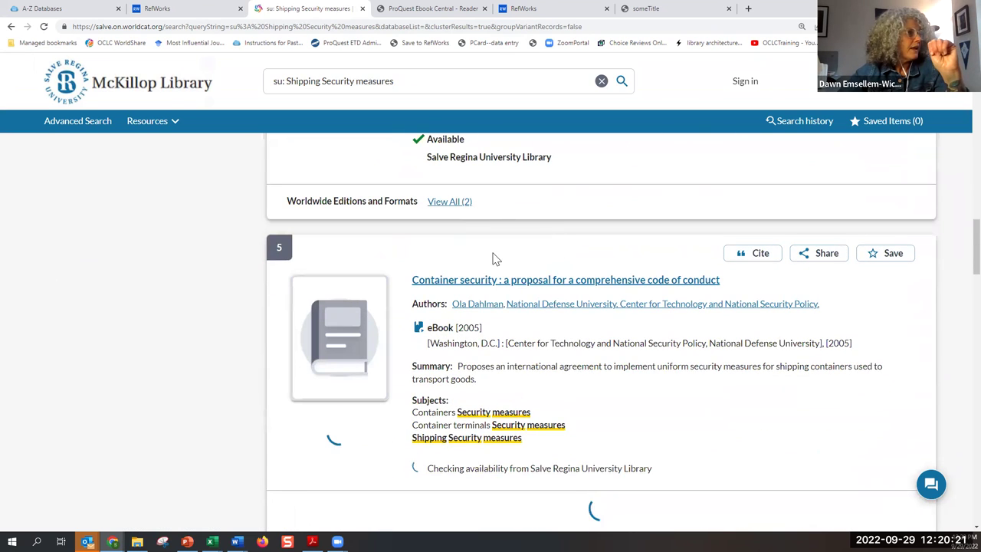
pyautogui.scroll(-1, 455, 284)
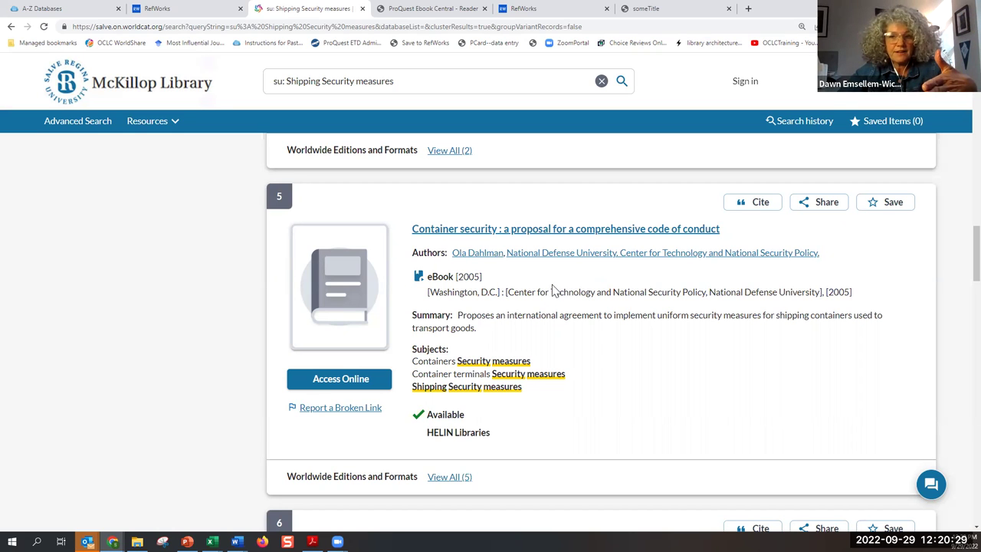
pyautogui.scroll(-5, 553, 290)
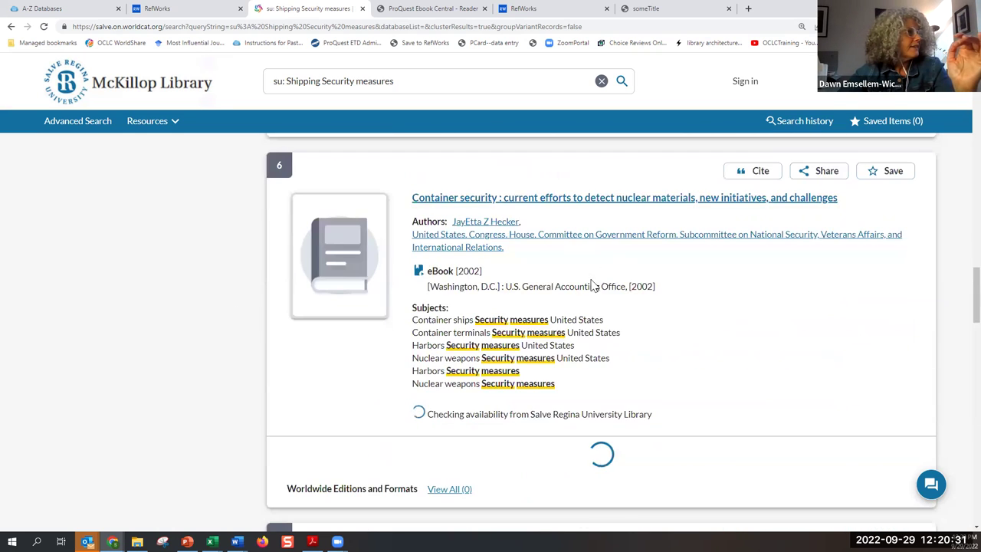
pyautogui.scroll(-5, 548, 211)
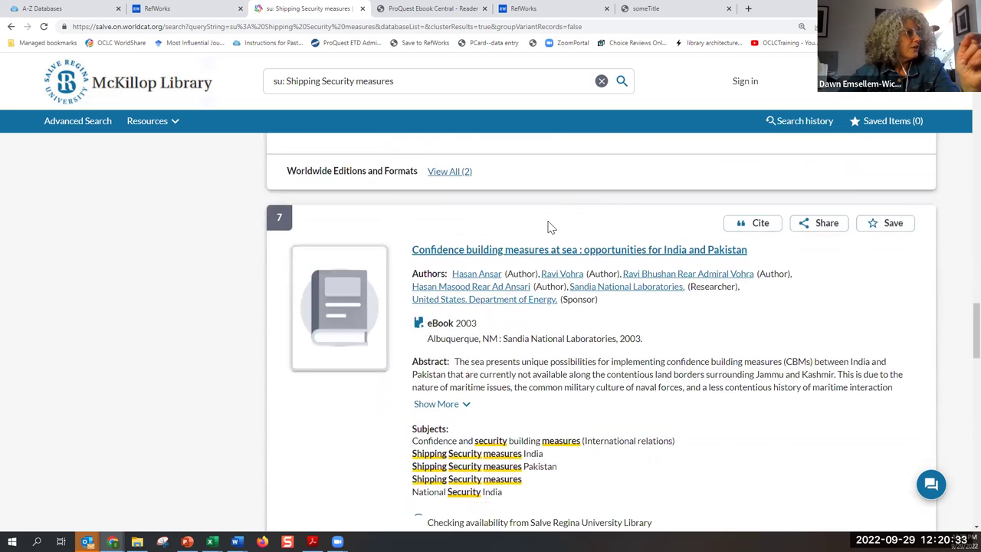
pyautogui.scroll(-4, 587, 245)
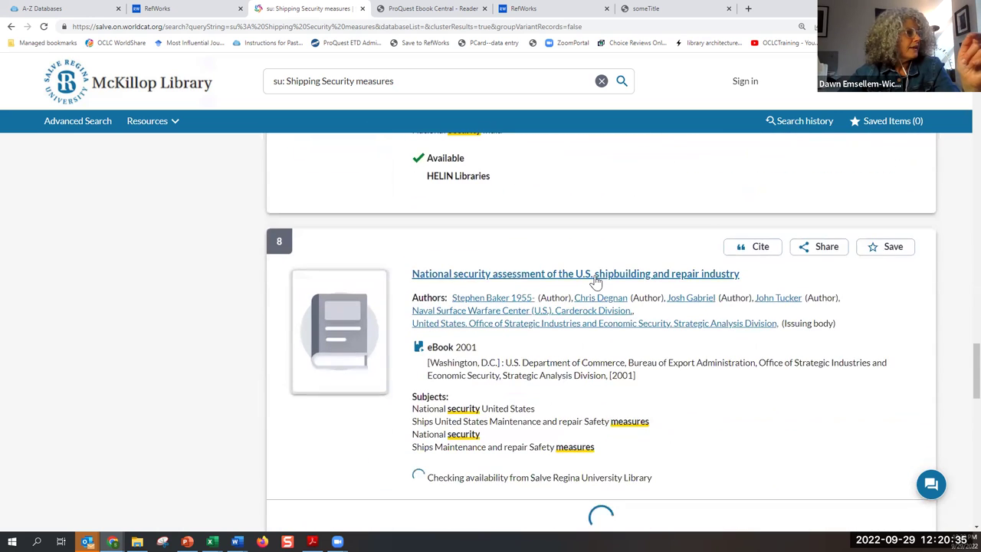
pyautogui.scroll(-5, 587, 283)
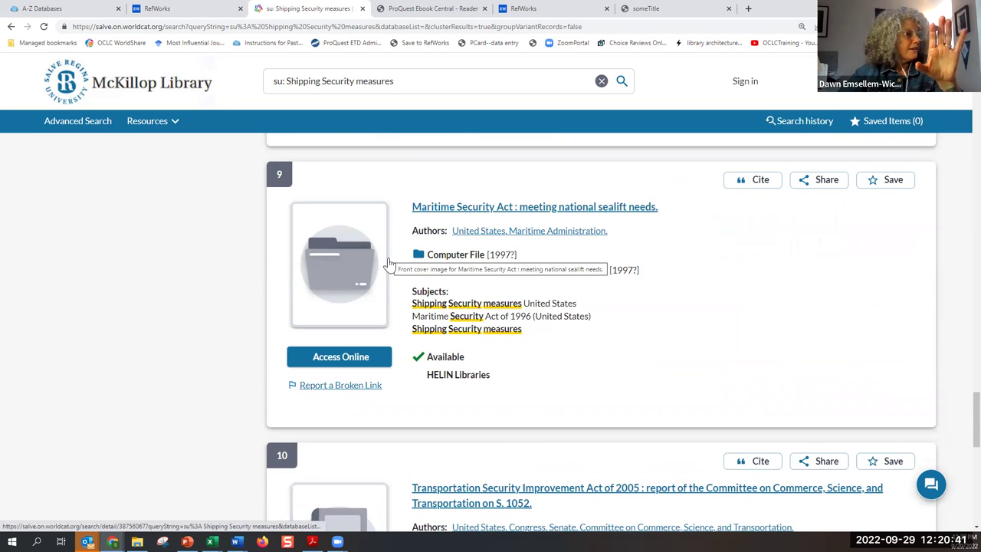
pyautogui.scroll(4, 416, 261)
pyautogui.scroll(20, 414, 249)
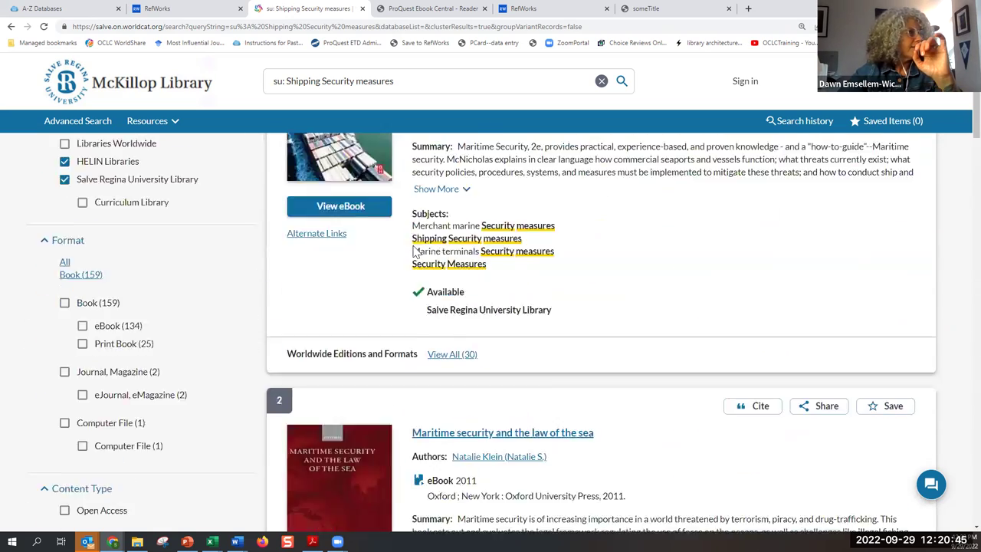
pyautogui.scroll(3, 415, 252)
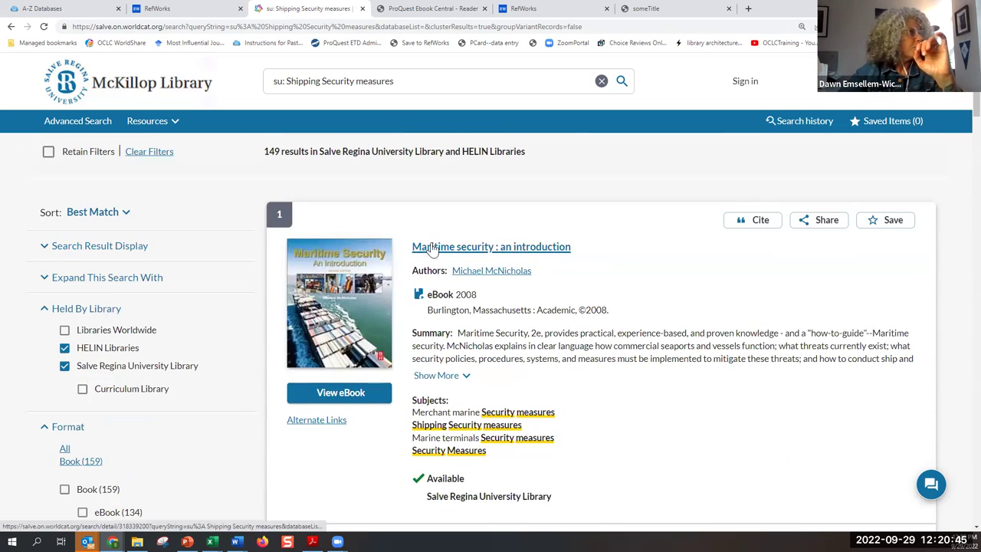
# Step: Return to the library home page and run an article keyword search for "maritime security hormuz"
pyautogui.click(150, 90)
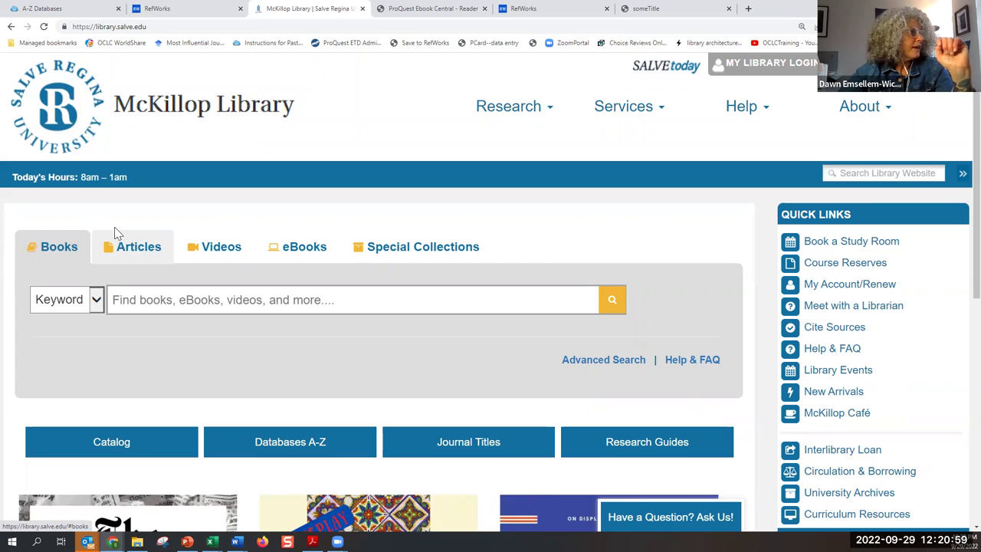
pyautogui.click(129, 253)
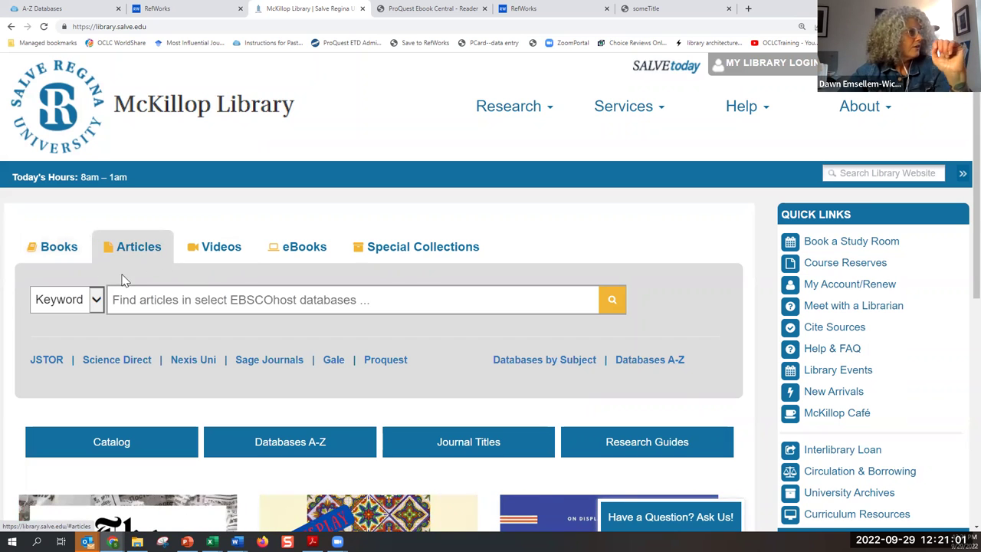
pyautogui.click(390, 305)
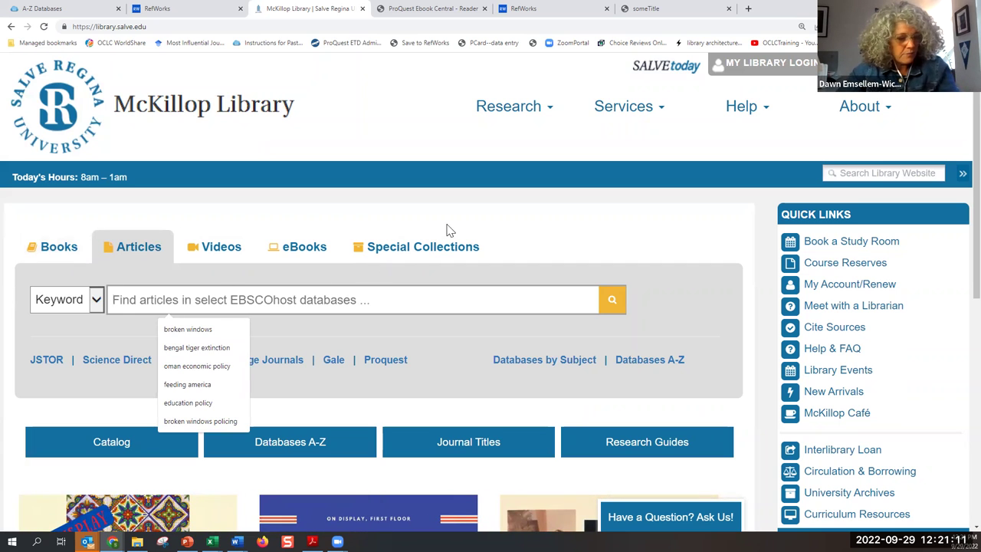
pyautogui.write('m')
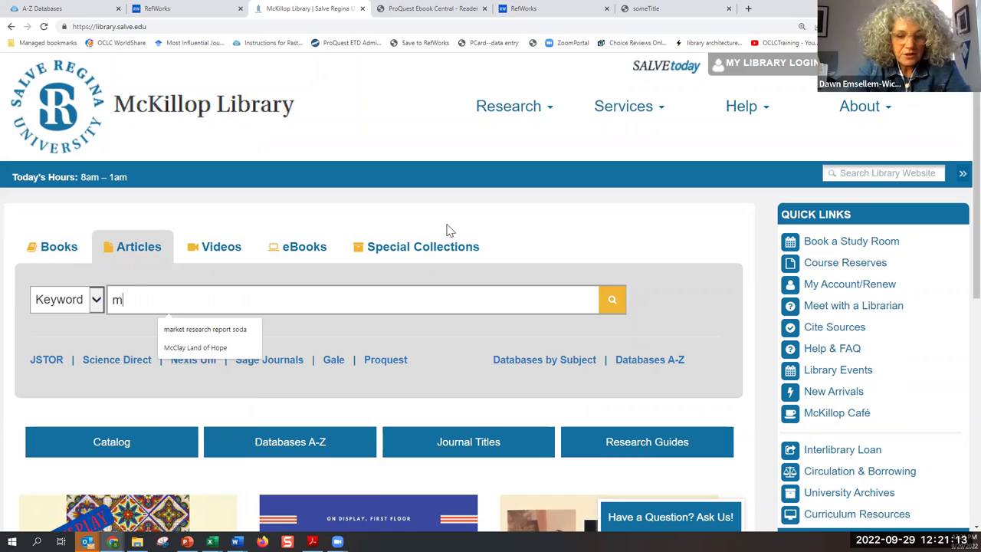
pyautogui.write('aritim secit')
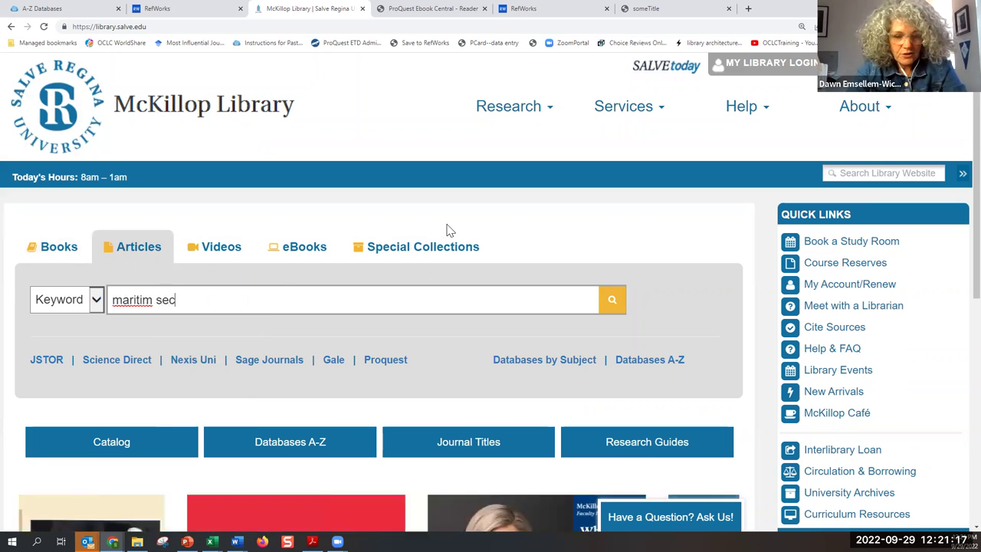
pyautogui.press('BackSpace')
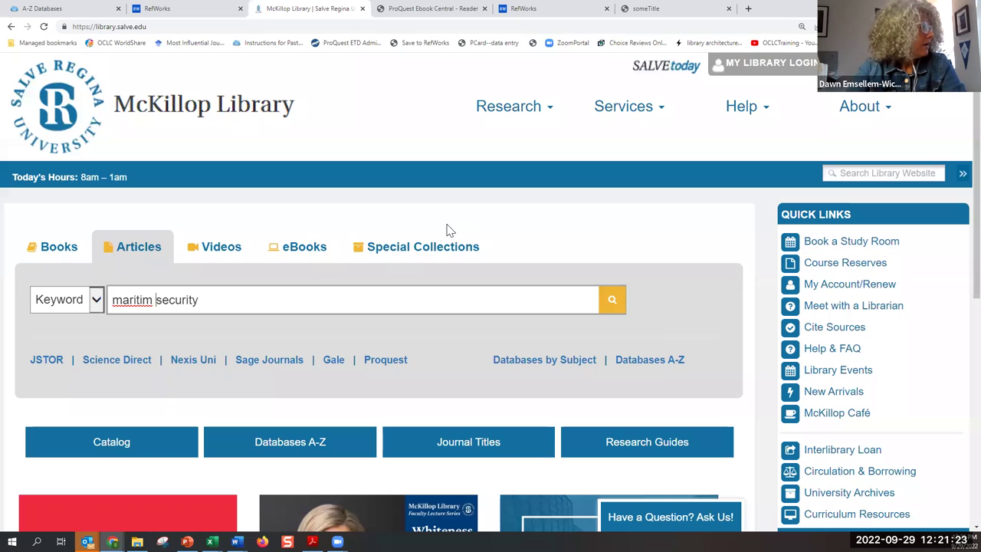
pyautogui.write('e')
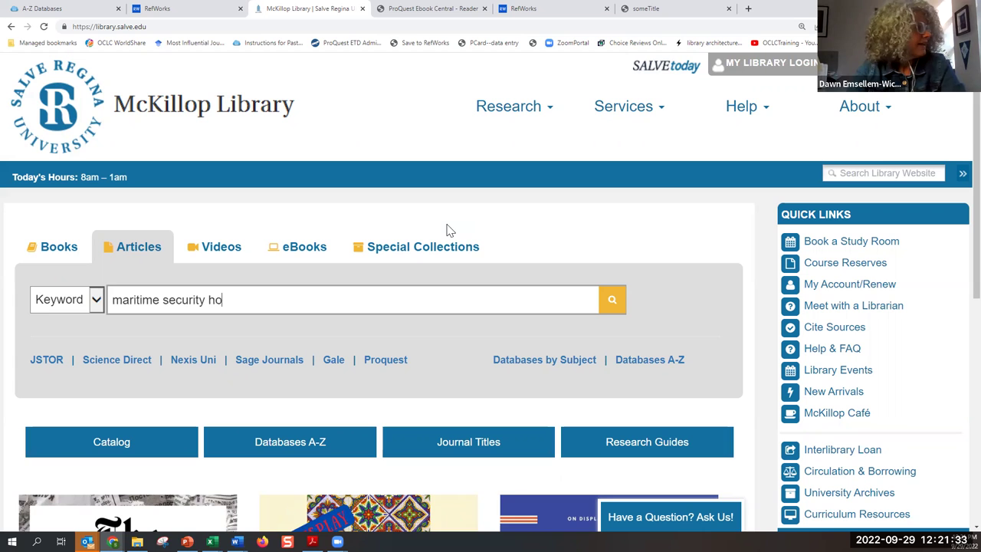
pyautogui.write('rmus')
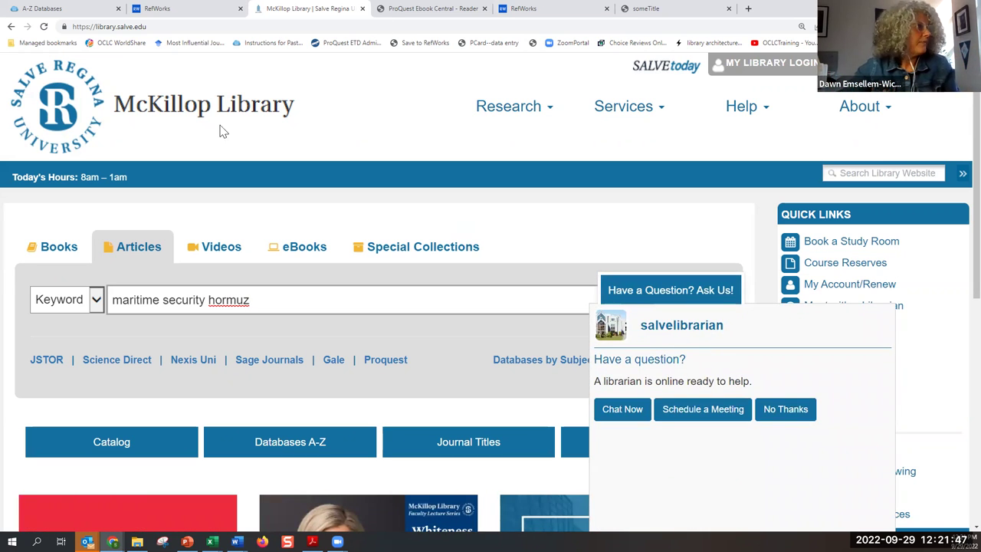
pyautogui.click(288, 307)
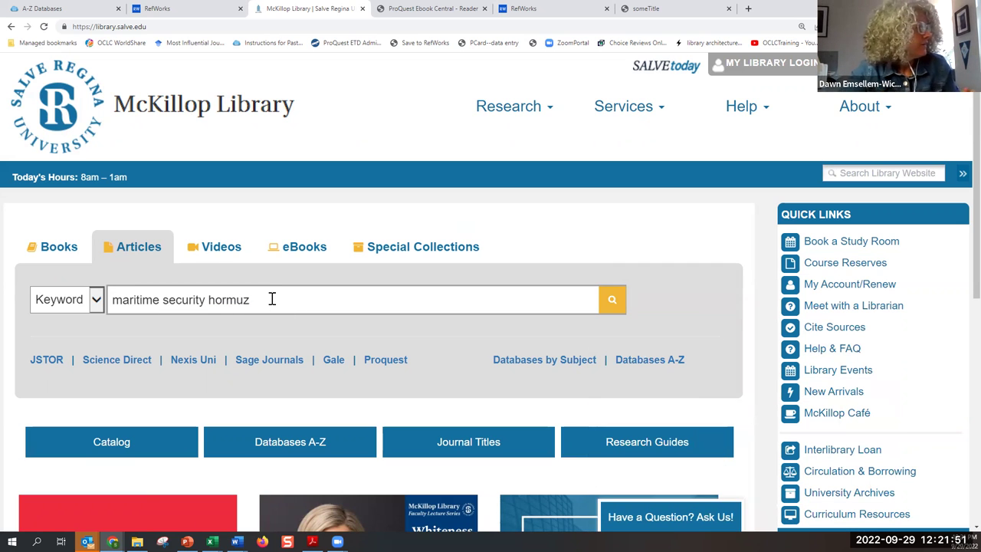
pyautogui.click(613, 303)
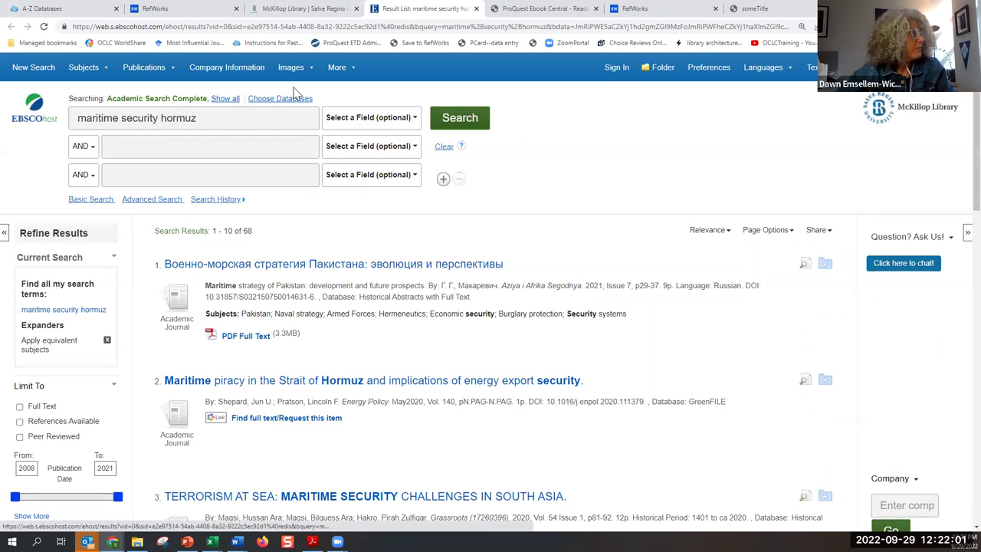
# Step: Review the full list of EBSCOhost databases being searched, collapse it, and highlight the total number of results
pyautogui.click(226, 100)
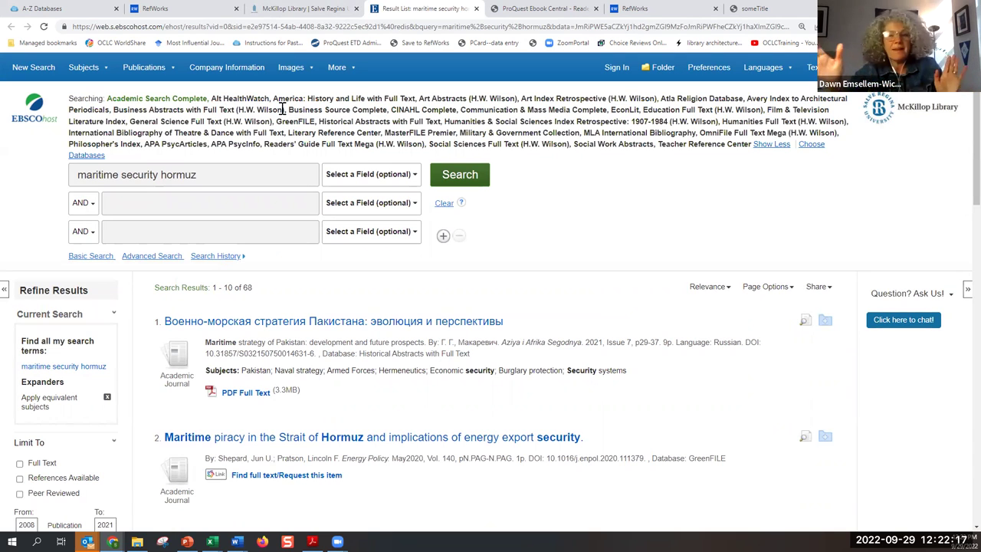
pyautogui.moveTo(145, 66)
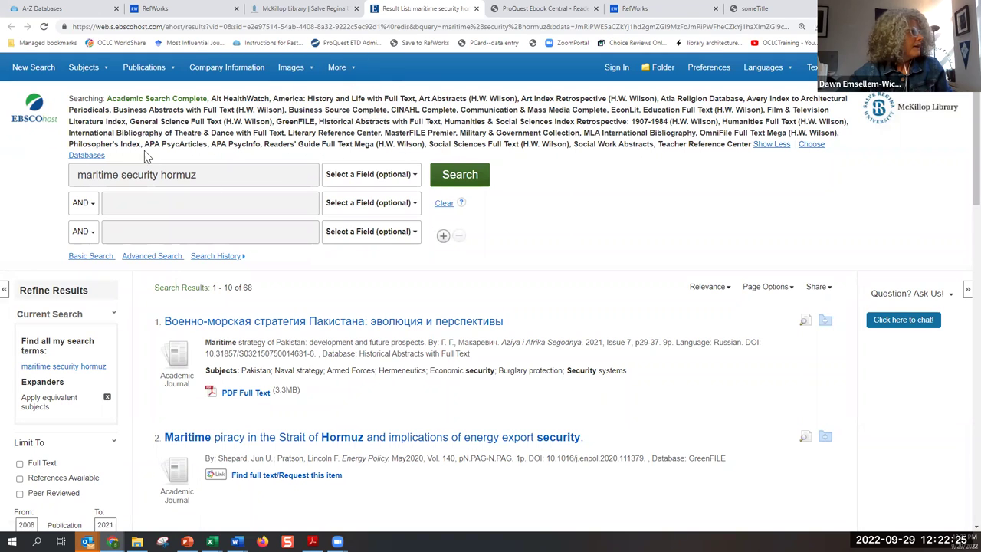
pyautogui.click(778, 145)
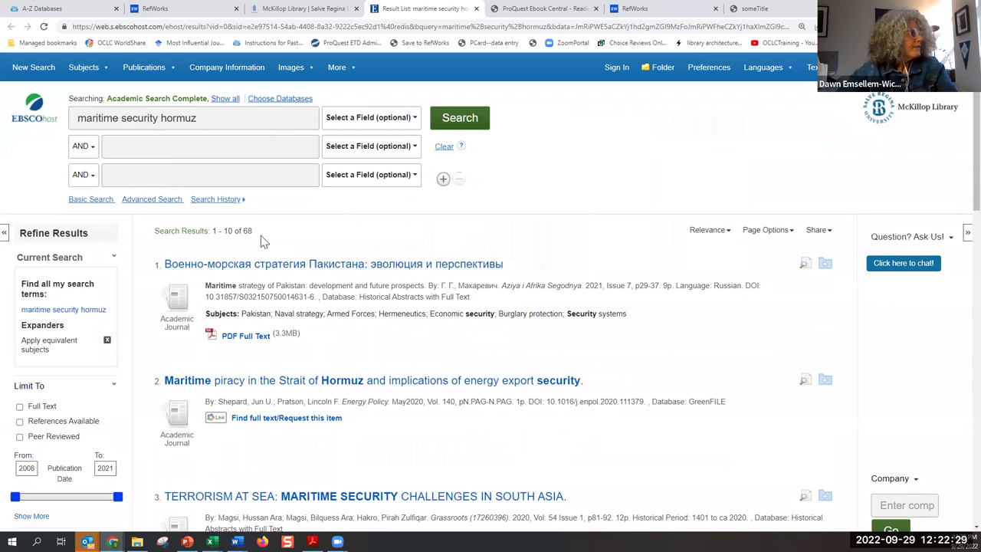
pyautogui.moveTo(252, 235); pyautogui.dragTo(247, 242)
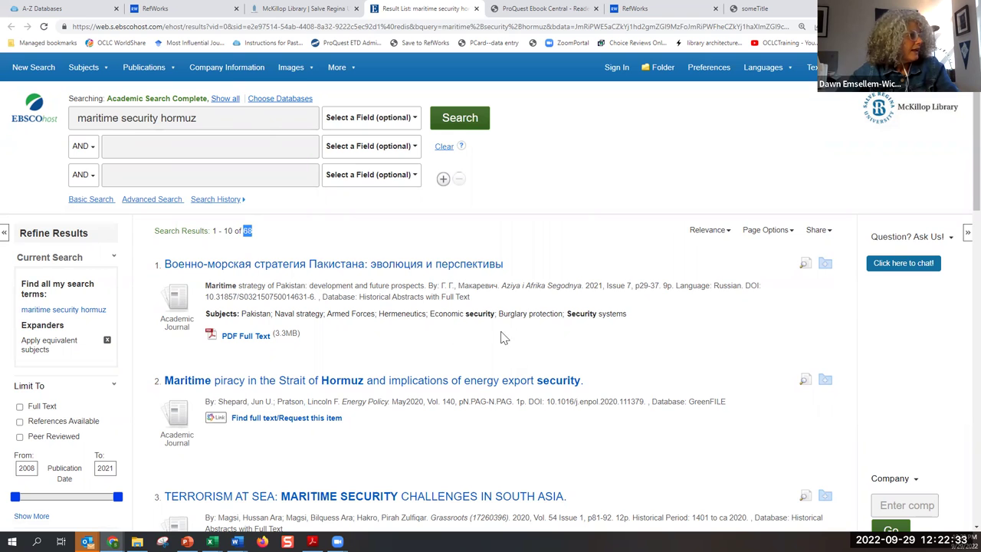
# Step: Highlight the journal title Energy Policy in the Strait of Hormuz maritime piracy result and open that article's detailed record
pyautogui.scroll(-1, 503, 310)
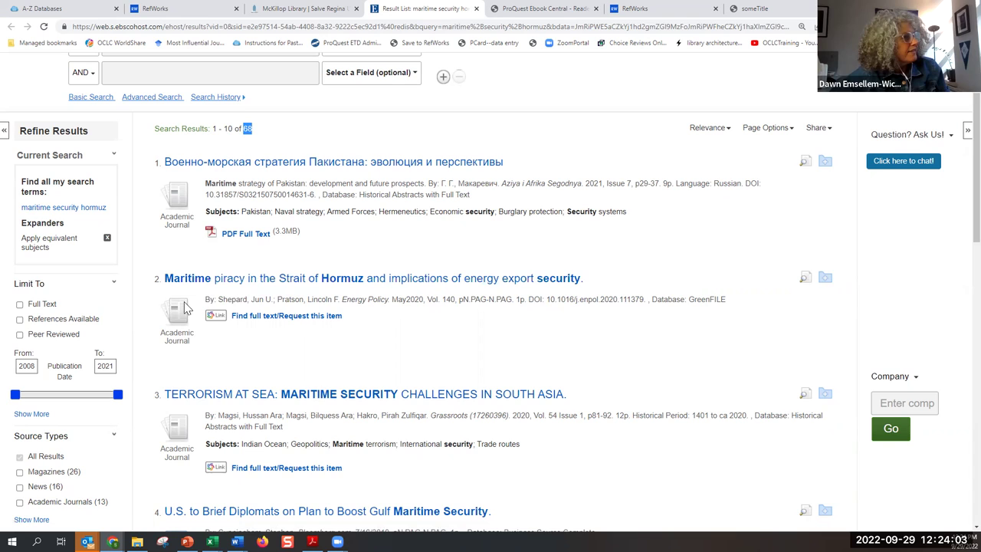
pyautogui.moveTo(423, 299); pyautogui.dragTo(391, 301)
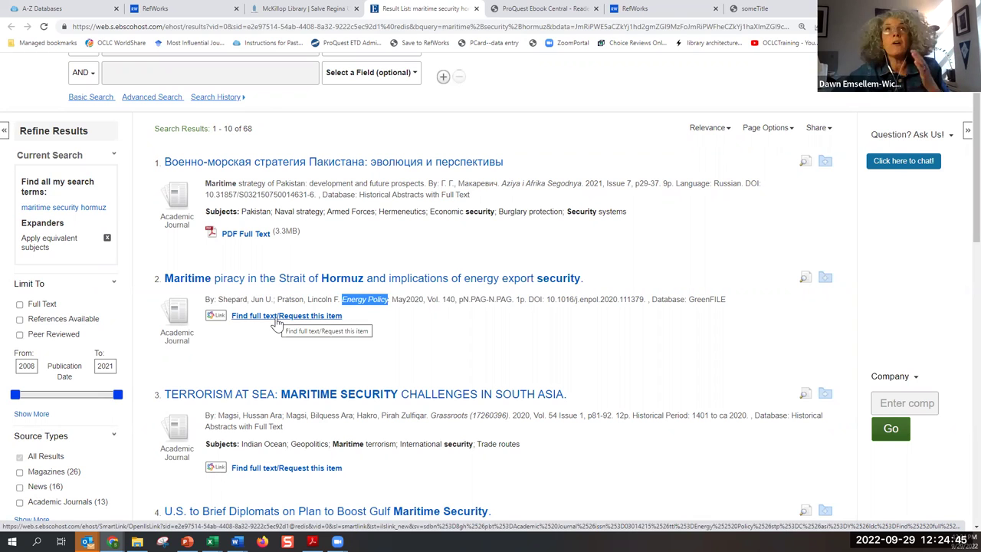
pyautogui.click(251, 282)
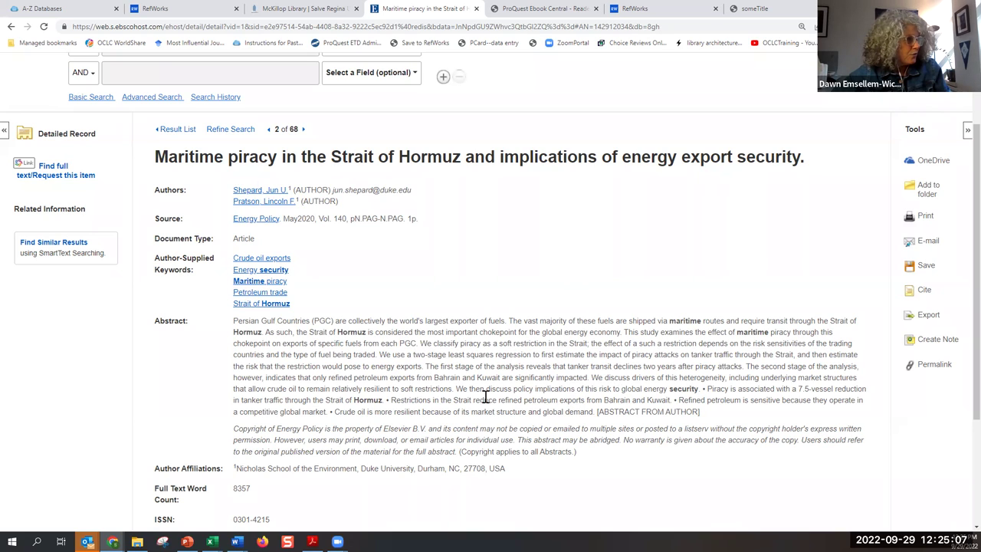
# Step: Highlight the abstract's sentence on policy implications for global energy security, and the phrase "Bahrain and Kuwait"
pyautogui.moveTo(703, 389); pyautogui.dragTo(455, 389)
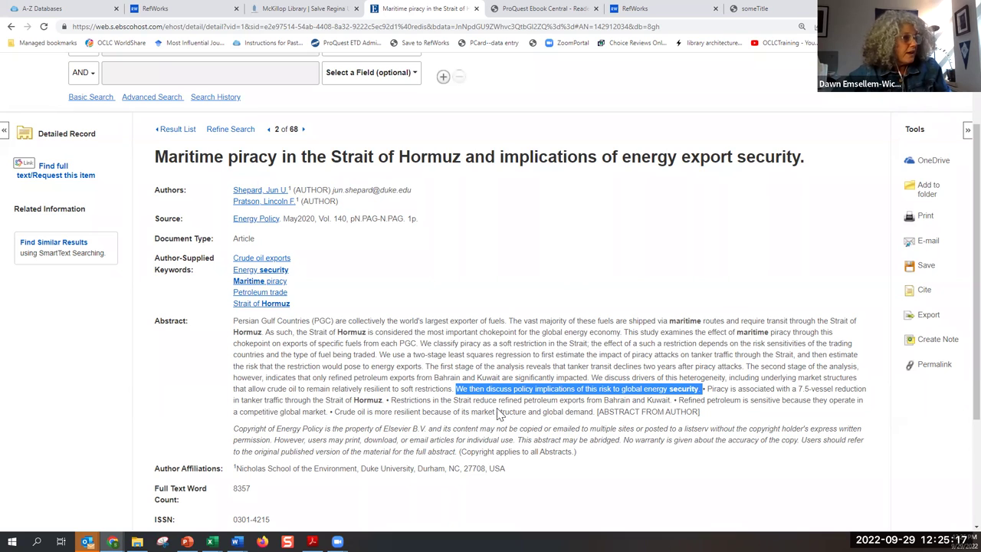
pyautogui.click(529, 392)
pyautogui.moveTo(605, 400); pyautogui.dragTo(671, 399)
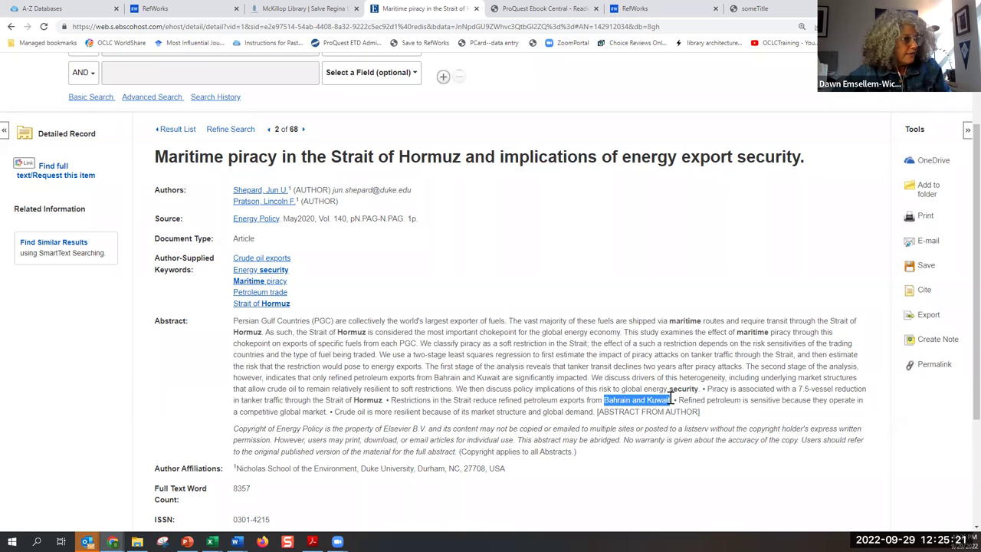
# Step: Follow the full-text link from the Strait of Hormuz maritime piracy record to its article listing on ScienceDirect
pyautogui.click(730, 391)
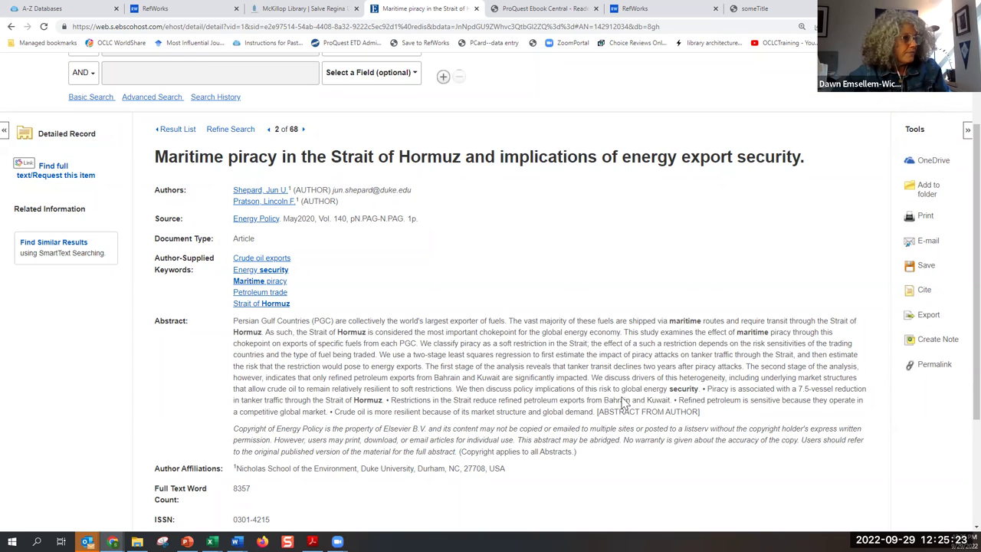
pyautogui.scroll(1, 625, 405)
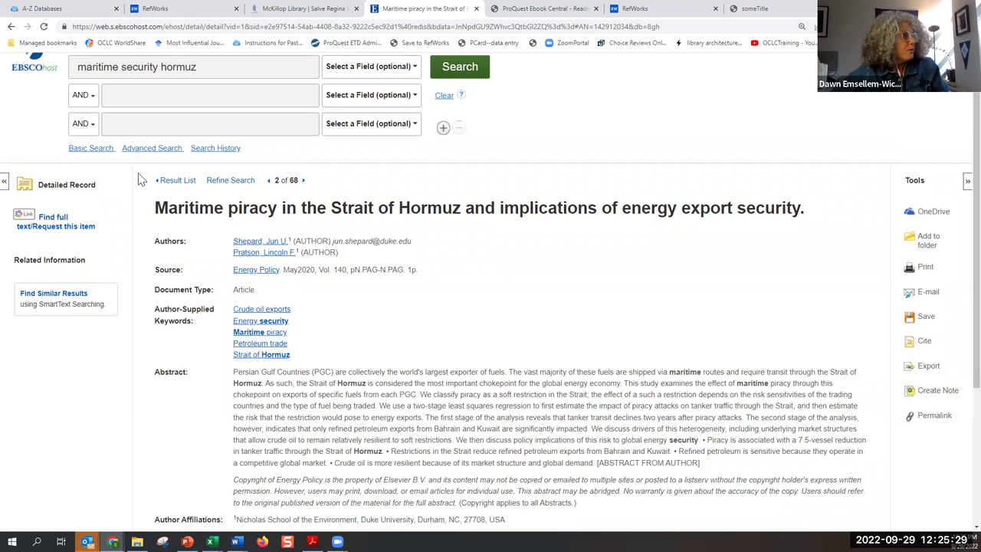
pyautogui.click(49, 227)
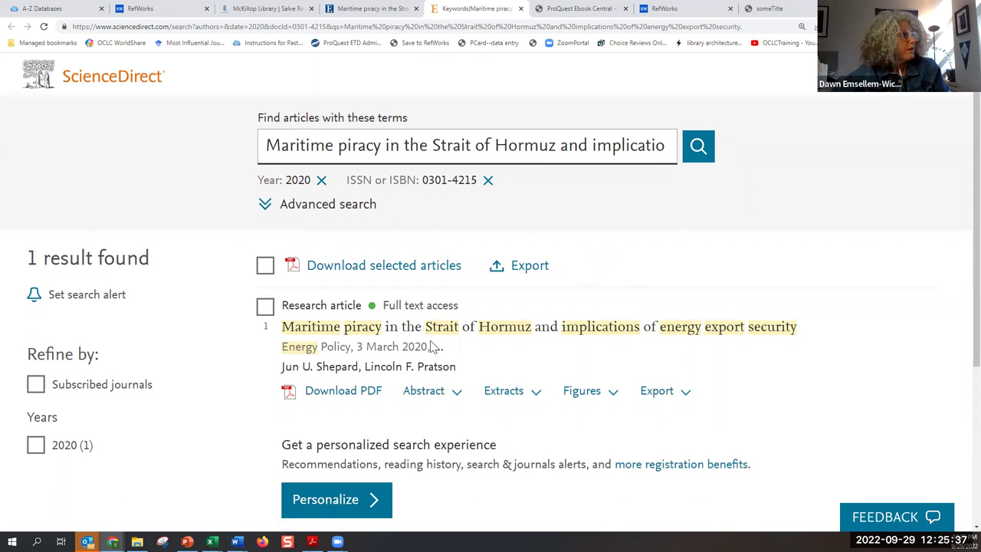
pyautogui.scroll(-1, 419, 372)
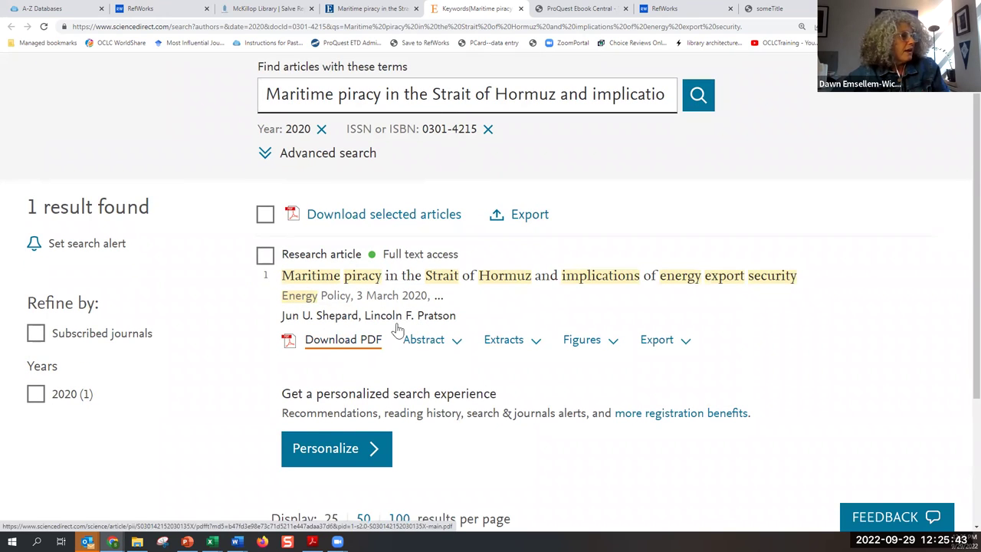
# Step: Select the maritime piracy article on ScienceDirect, view its citation export options, and close them without exporting
pyautogui.click(522, 219)
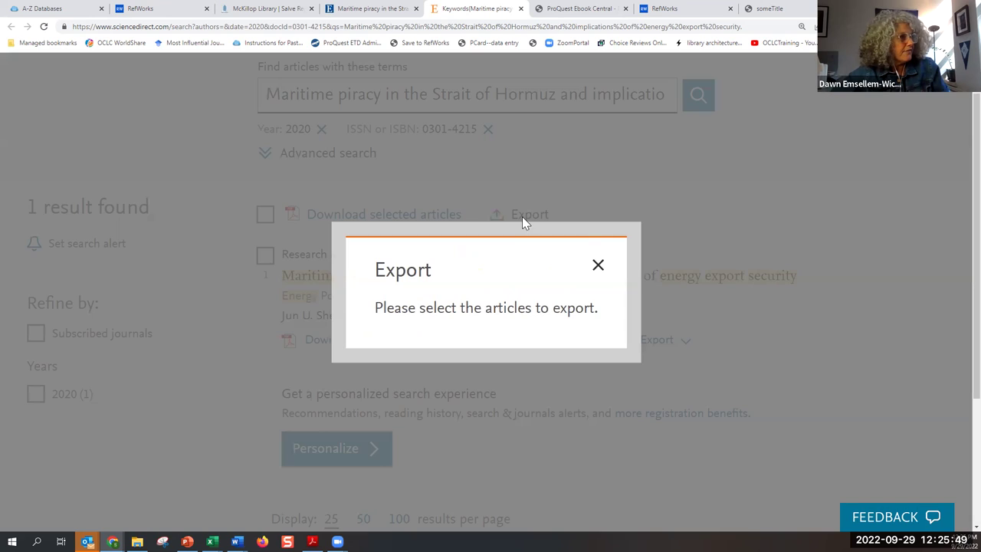
pyautogui.click(596, 267)
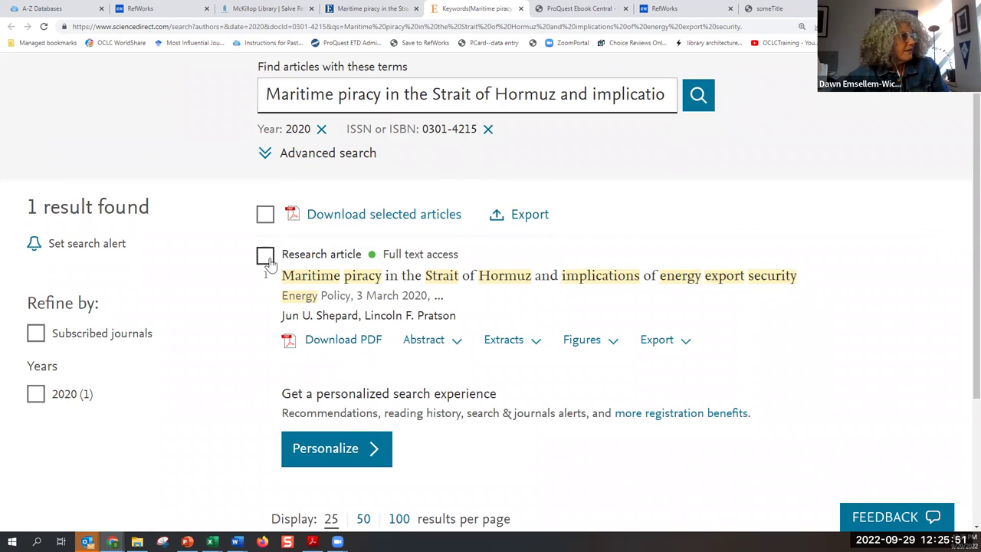
pyautogui.click(266, 255)
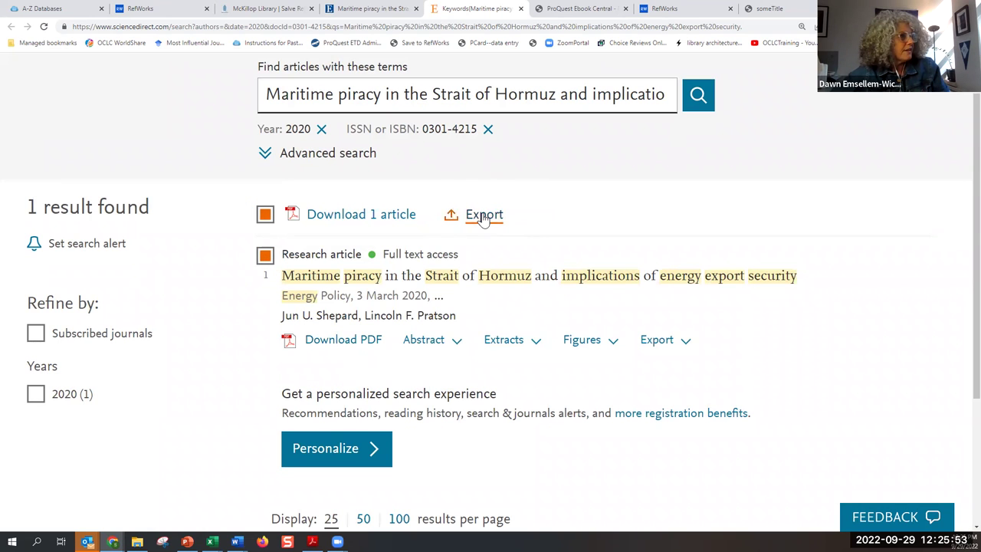
pyautogui.click(484, 217)
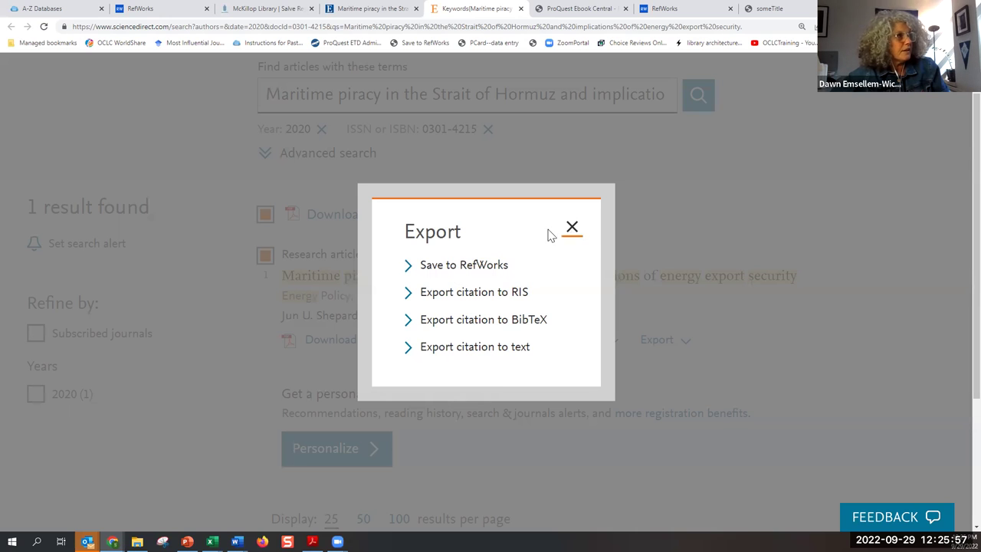
pyautogui.click(571, 228)
# Step: Return to the article's EBSCOhost record, export it directly to RefWorks, and open the list of folders for assigning the import
pyautogui.click(370, 9)
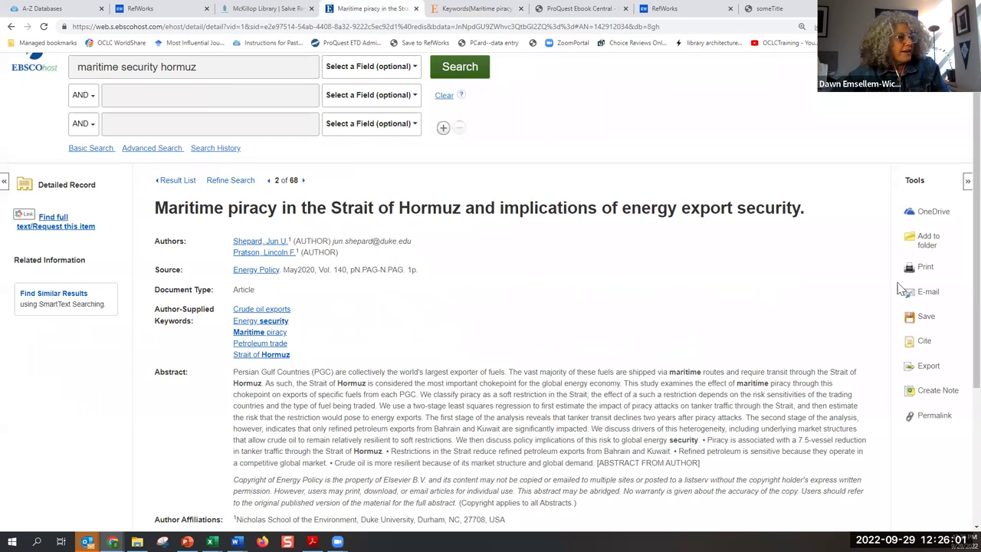
pyautogui.click(929, 368)
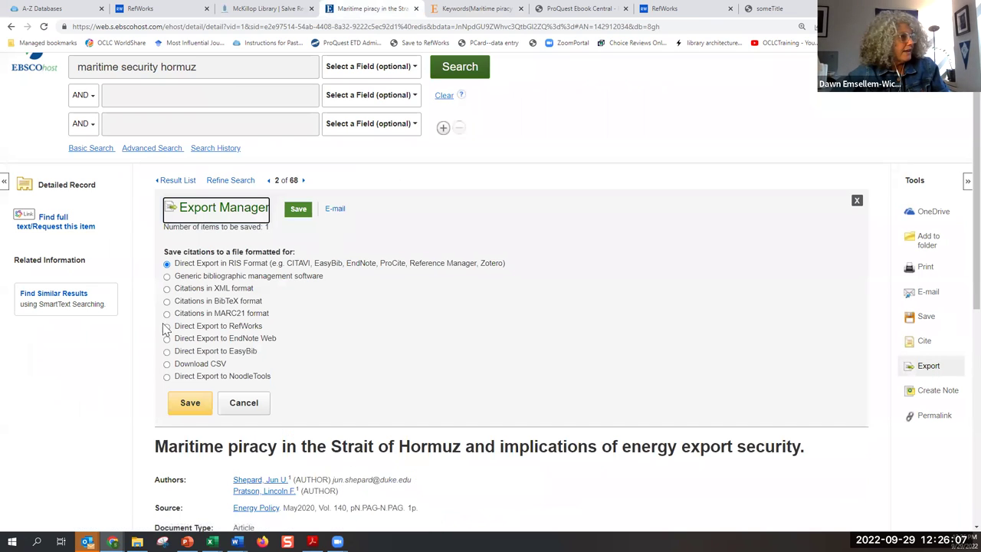
pyautogui.click(166, 326)
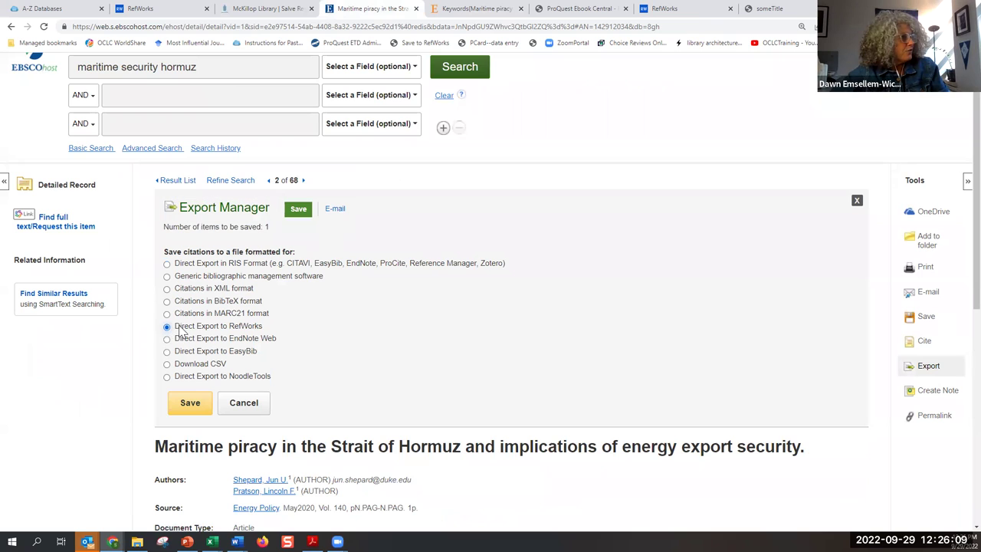
pyautogui.click(189, 406)
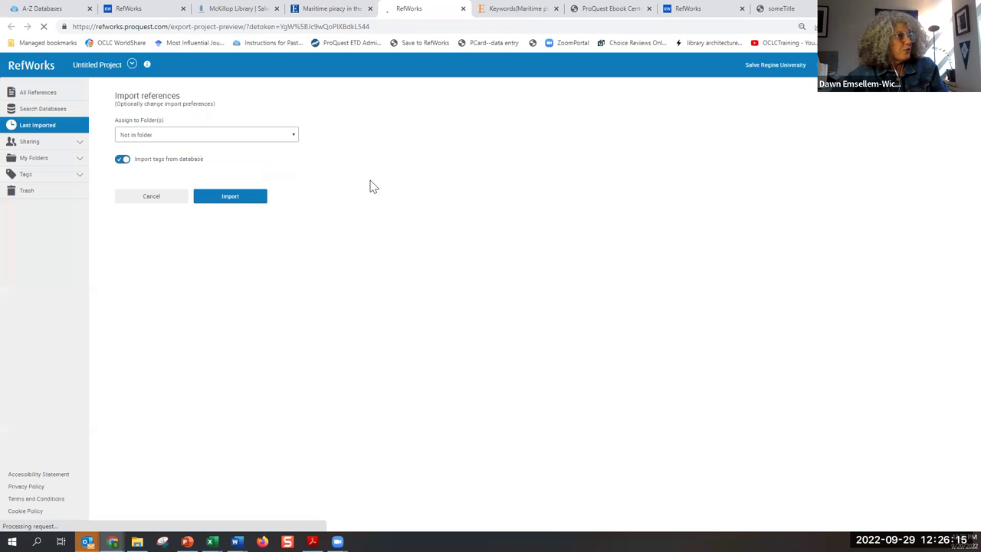
pyautogui.click(184, 136)
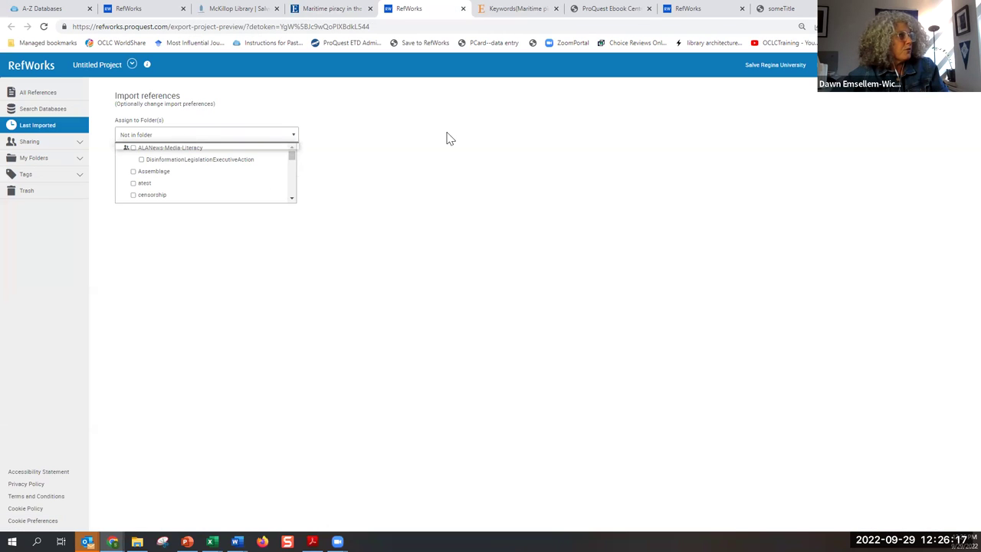
# Step: Review the full maritime piracy record in EBSCOhost and go back to the search results
pyautogui.click(326, 9)
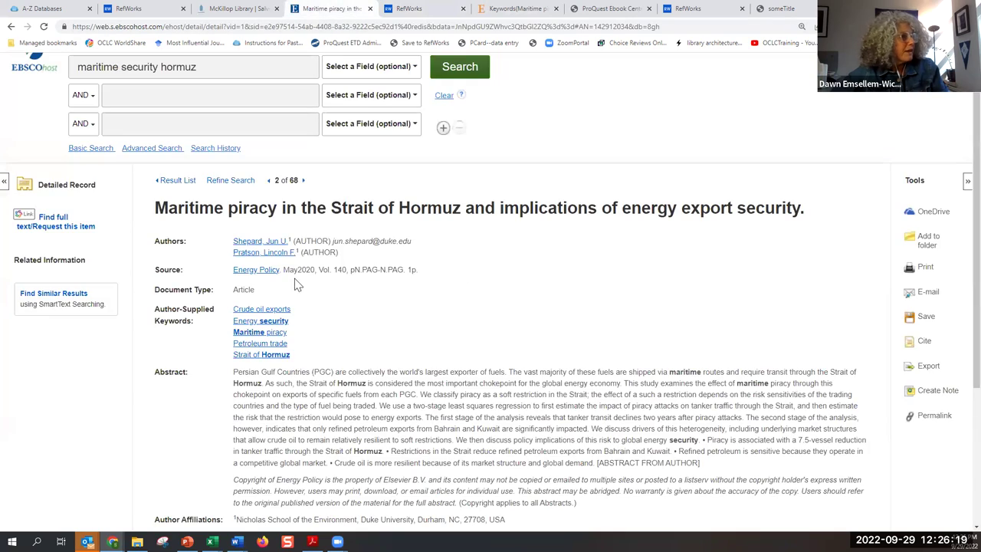
pyautogui.scroll(-1, 313, 281)
pyautogui.scroll(-1, 314, 281)
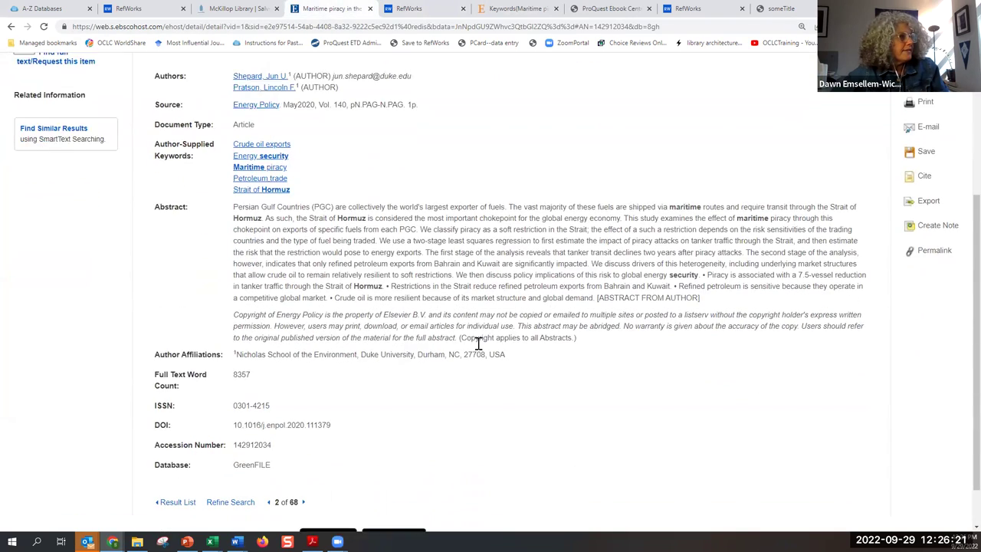
pyautogui.scroll(3, 477, 345)
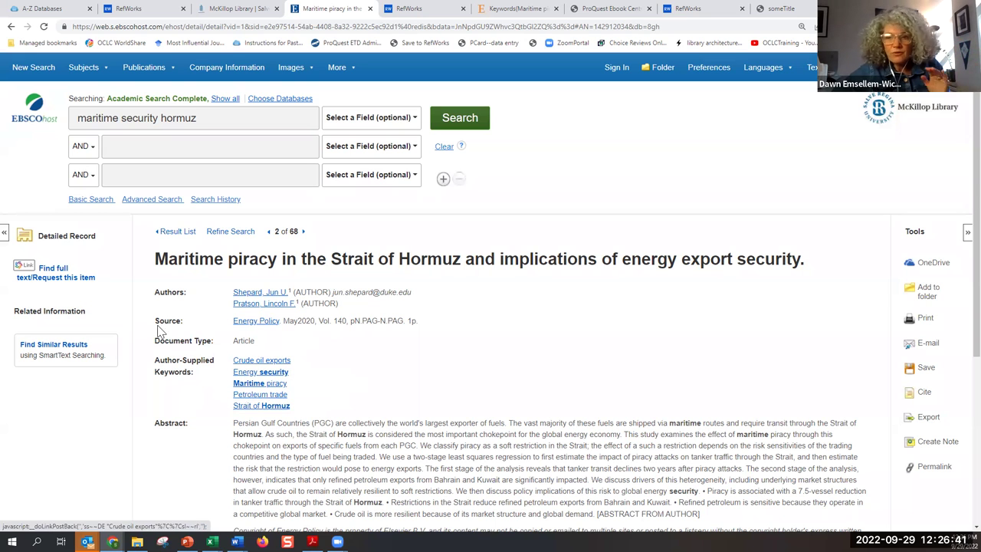
pyautogui.click(9, 27)
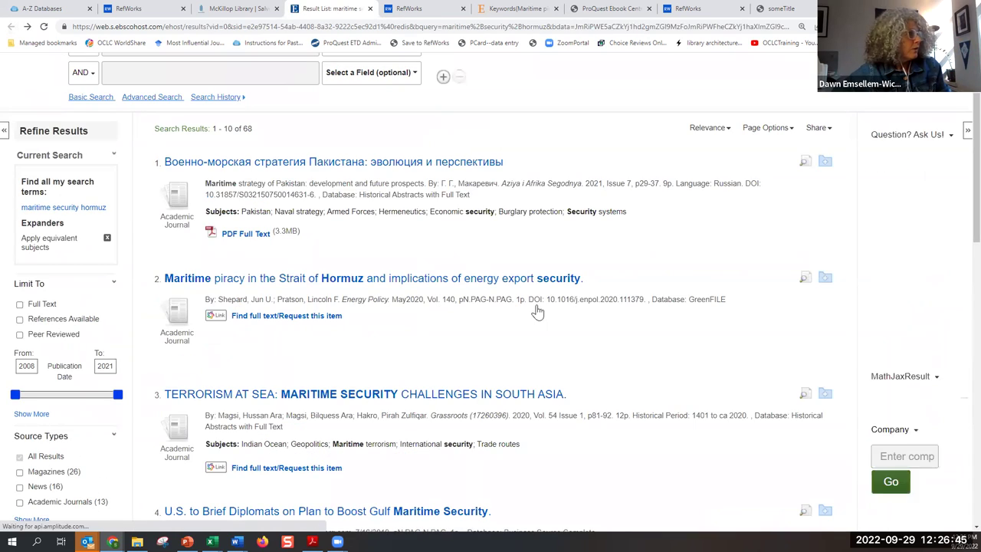
# Step: Look through the "maritime security hormuz" results and narrow the search by adding the term "policy"
pyautogui.scroll(-3, 526, 371)
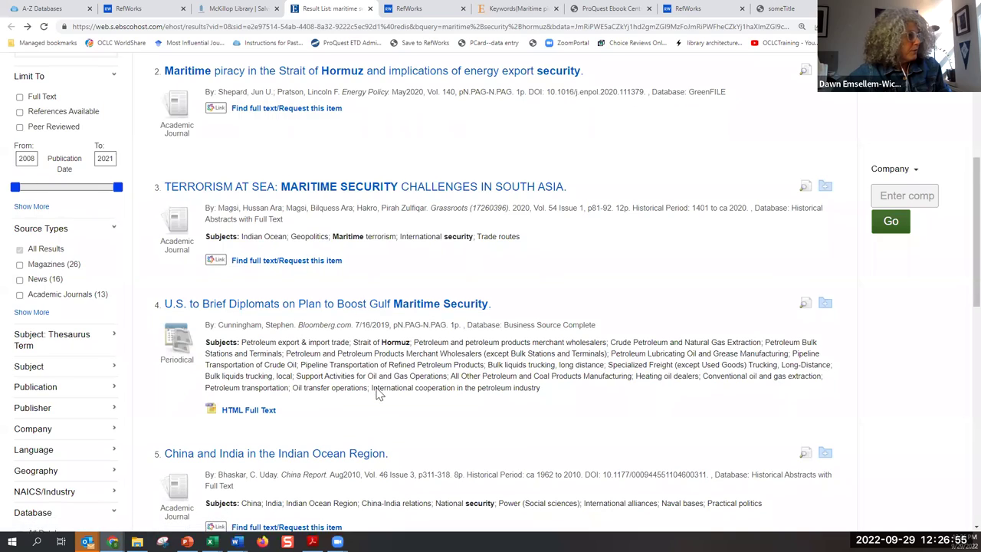
pyautogui.scroll(-2, 291, 324)
pyautogui.scroll(-3, 242, 324)
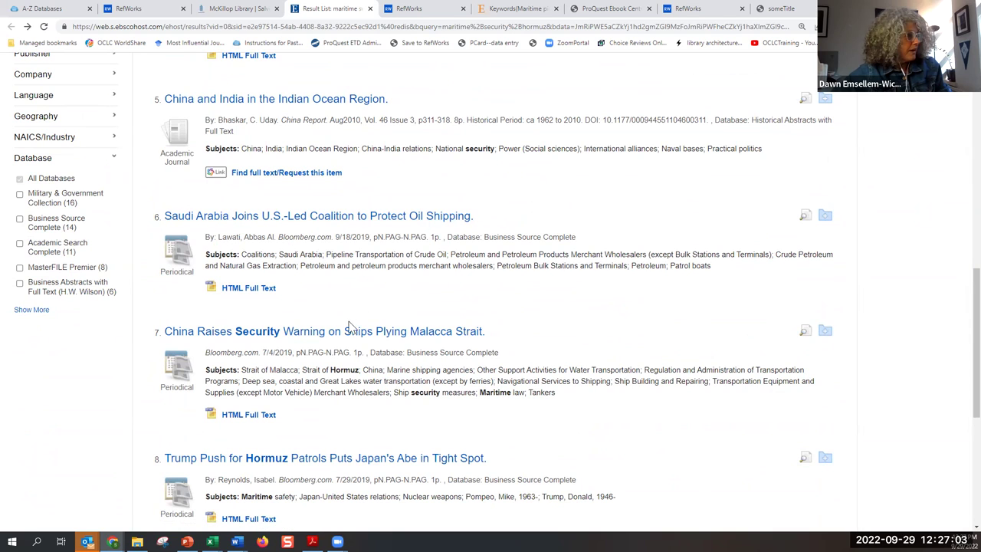
pyautogui.scroll(9, 349, 322)
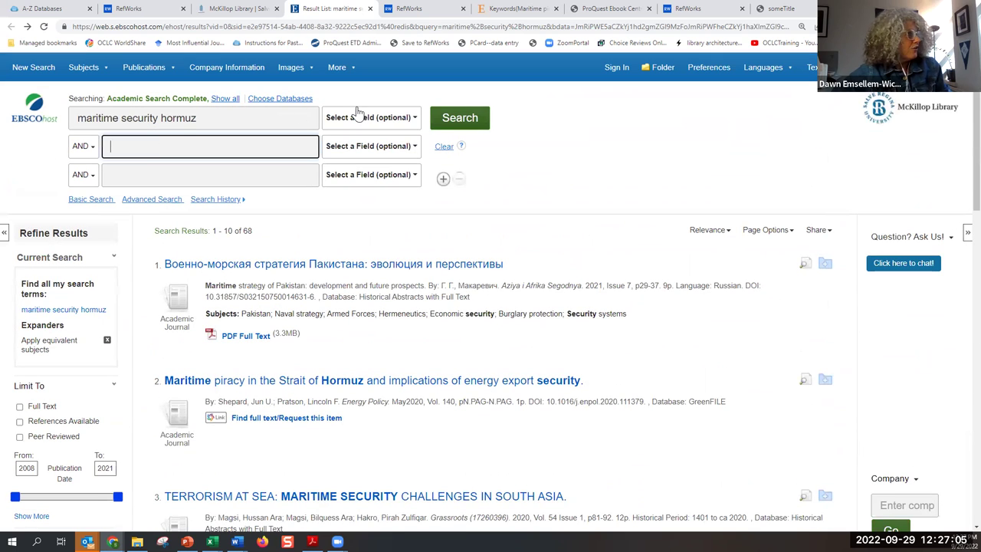
pyautogui.write('policy')
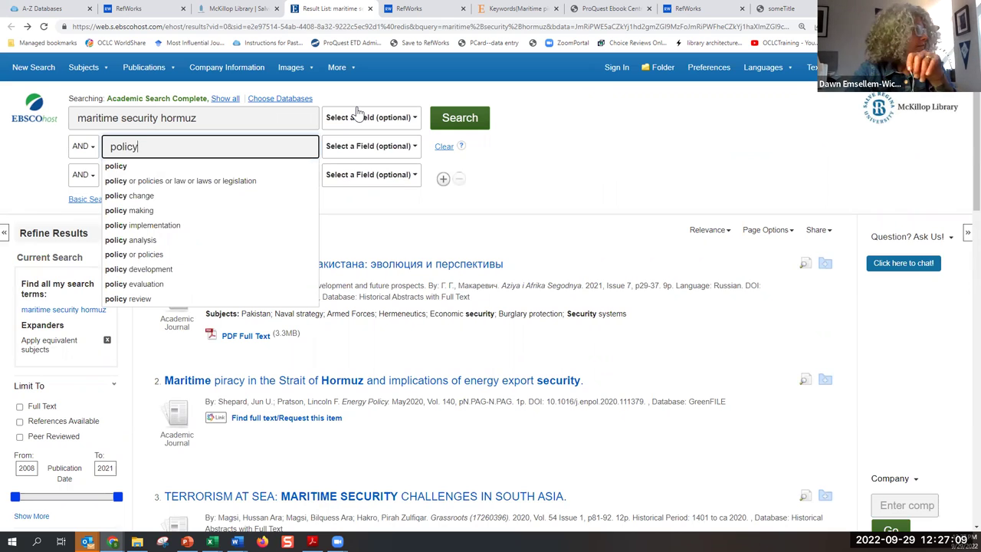
pyautogui.click(477, 124)
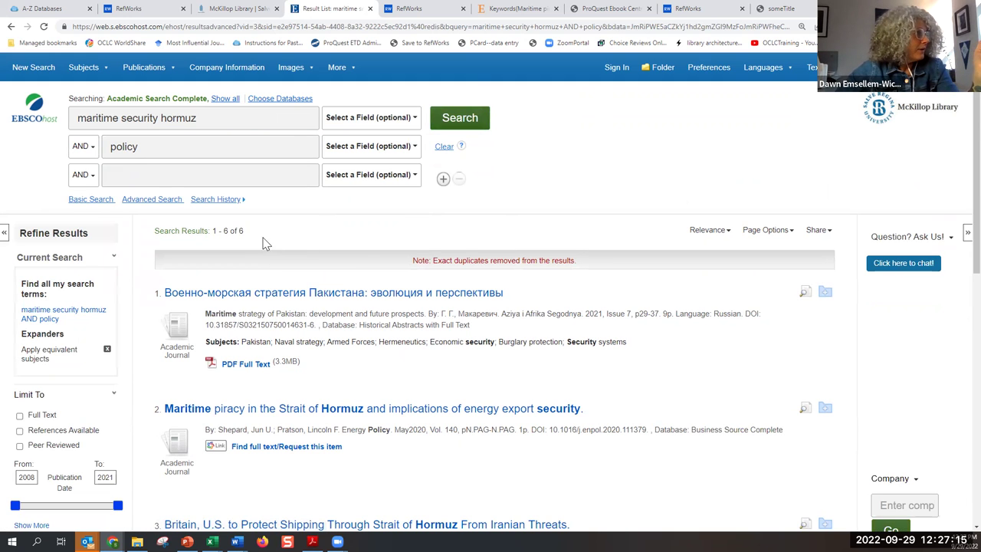
# Step: Look through the narrowed results and highlight the journal title Maritime Policy & Management in the China strategic transport passages entry
pyautogui.scroll(-2, 374, 325)
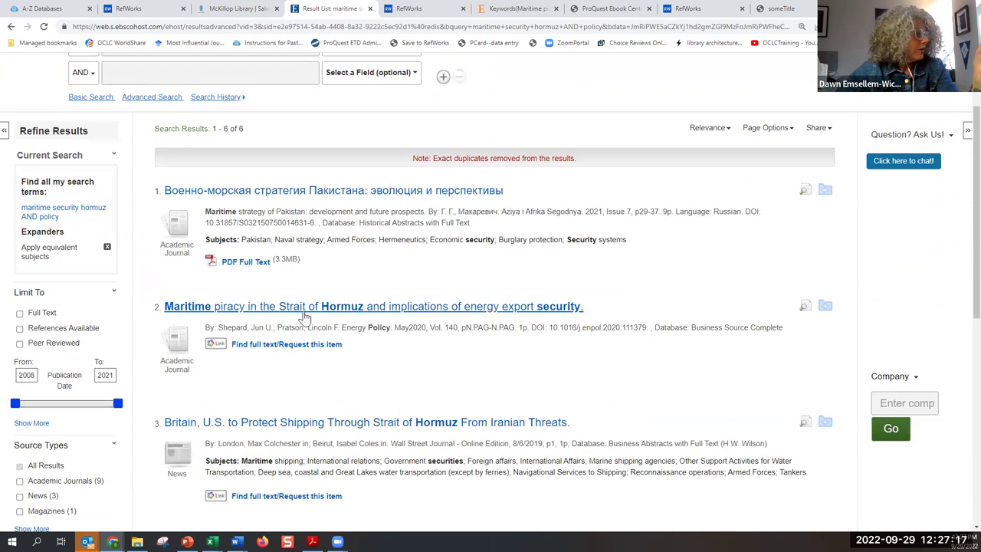
pyautogui.scroll(-3, 378, 328)
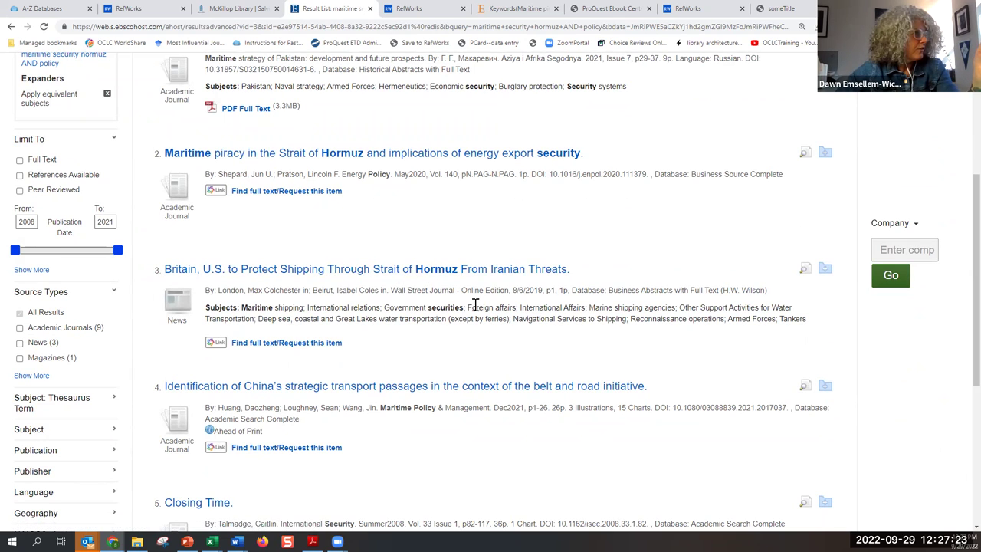
pyautogui.scroll(-3, 427, 373)
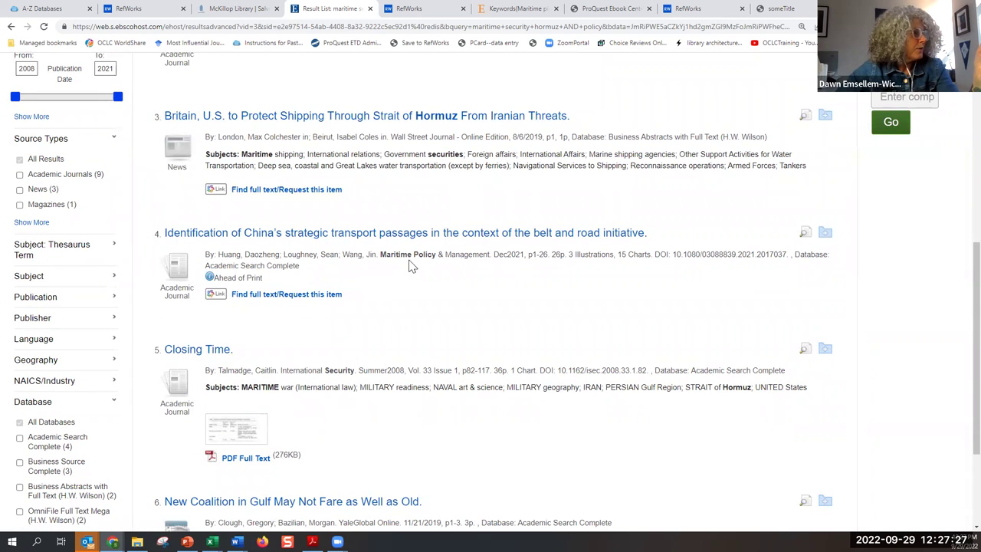
pyautogui.moveTo(381, 255); pyautogui.dragTo(493, 257)
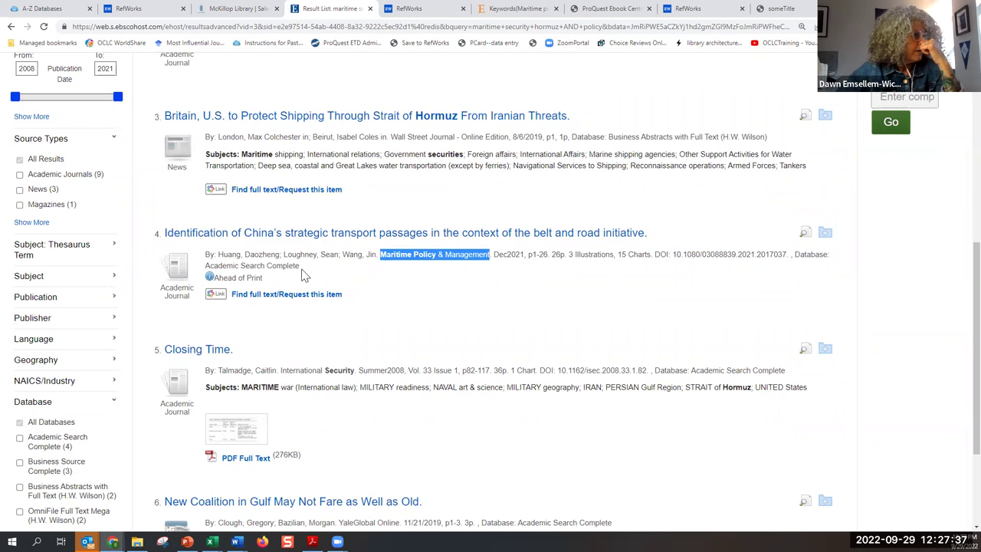
pyautogui.scroll(-1, 302, 274)
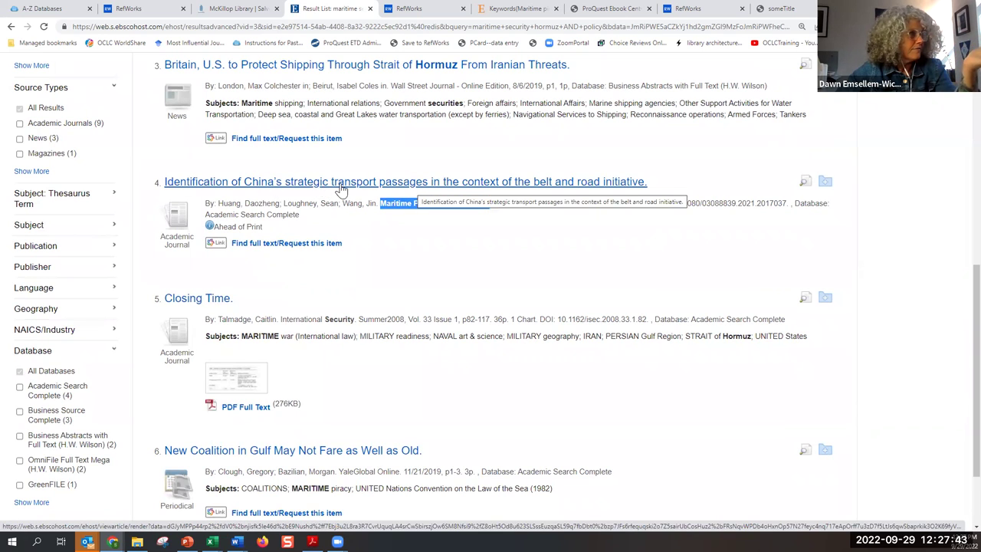
# Step: Open the detailed record of "Identification of China's strategic transport passages in the context of the belt and road initiative" and review its keywords and abstract
pyautogui.click(377, 184)
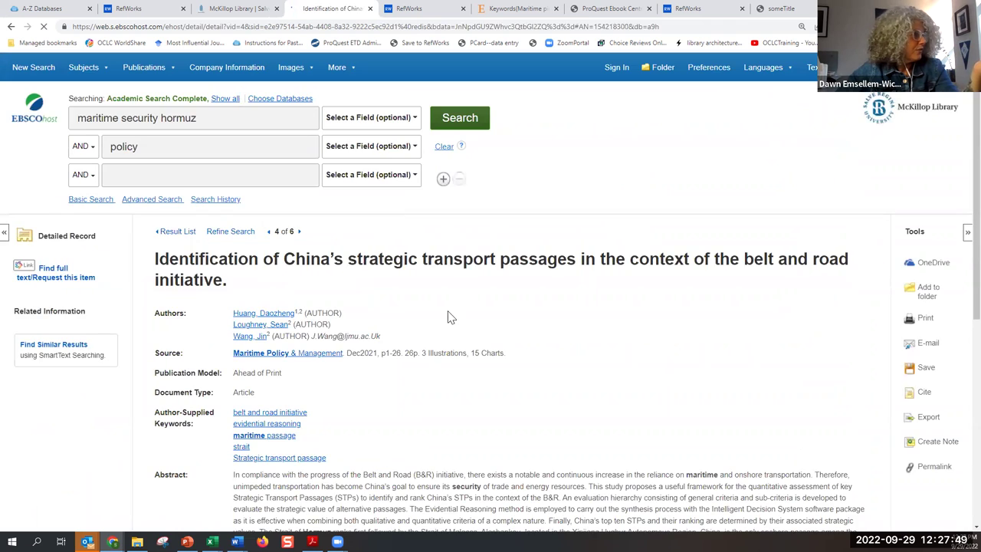
pyautogui.scroll(-2, 450, 316)
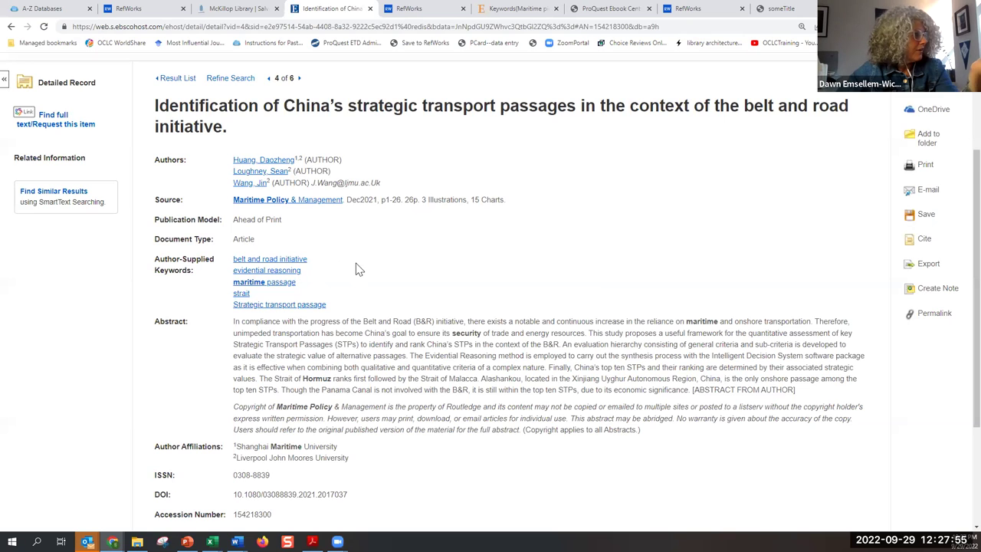
pyautogui.scroll(-2, 315, 256)
# Step: Return to the results and, from "New Coalition in Gulf May Not Fare as Well as Old", search its subject United Nations Convention on the Law of the Sea (1982)
pyautogui.click(11, 26)
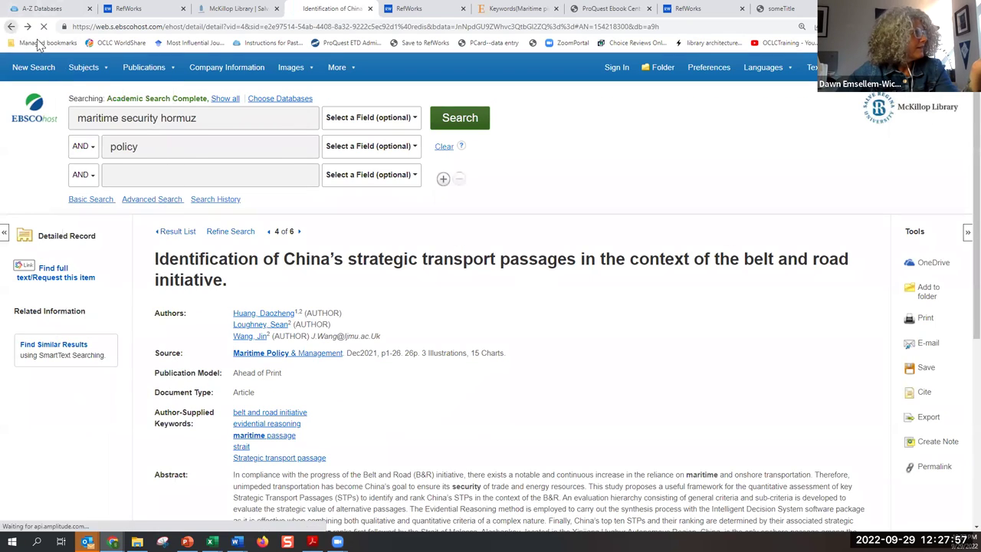
pyautogui.scroll(-5, 276, 236)
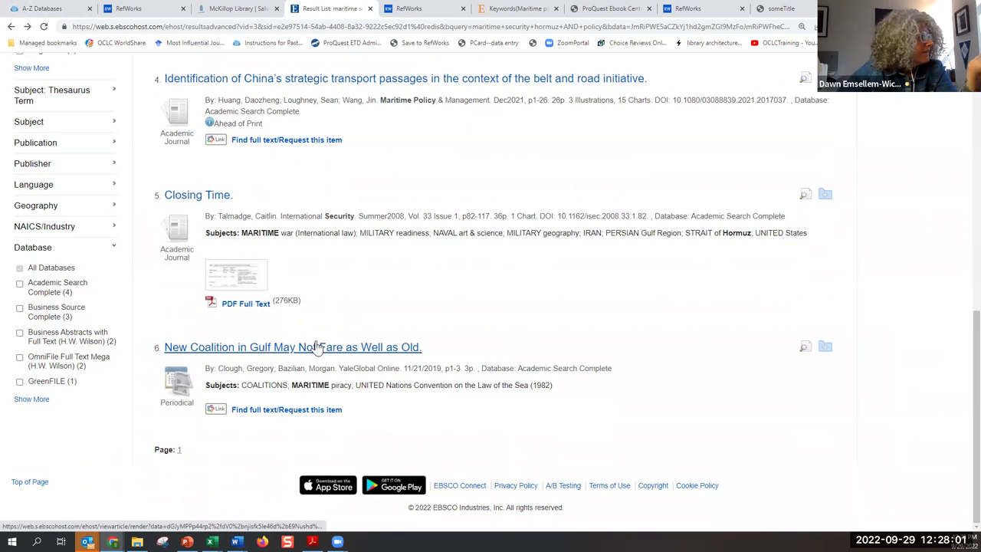
pyautogui.click(411, 351)
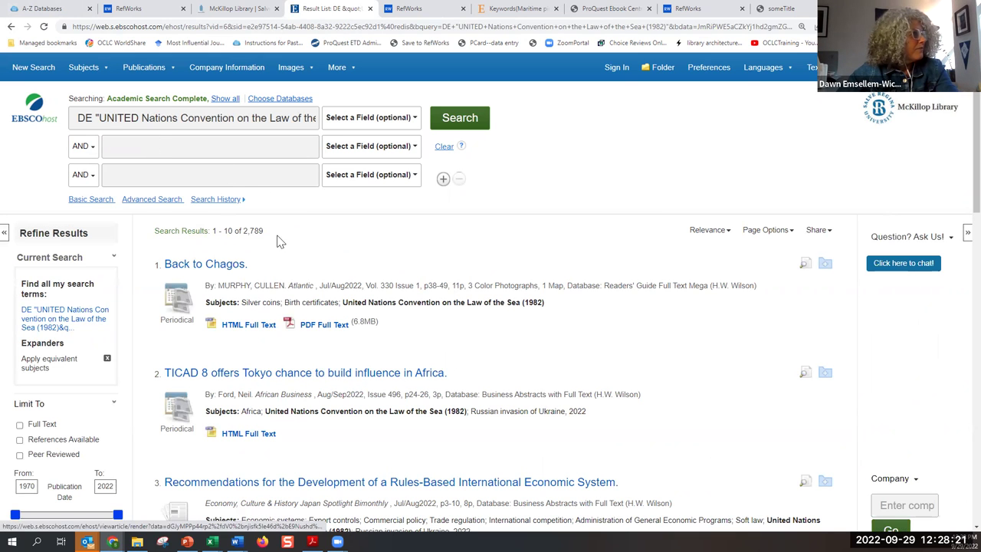
# Step: Narrow the subject search with the term "hormuz" and open the PDF full text of "Maritime Boundaries in the Middle East"
pyautogui.click(286, 145)
pyautogui.write('hormuz')
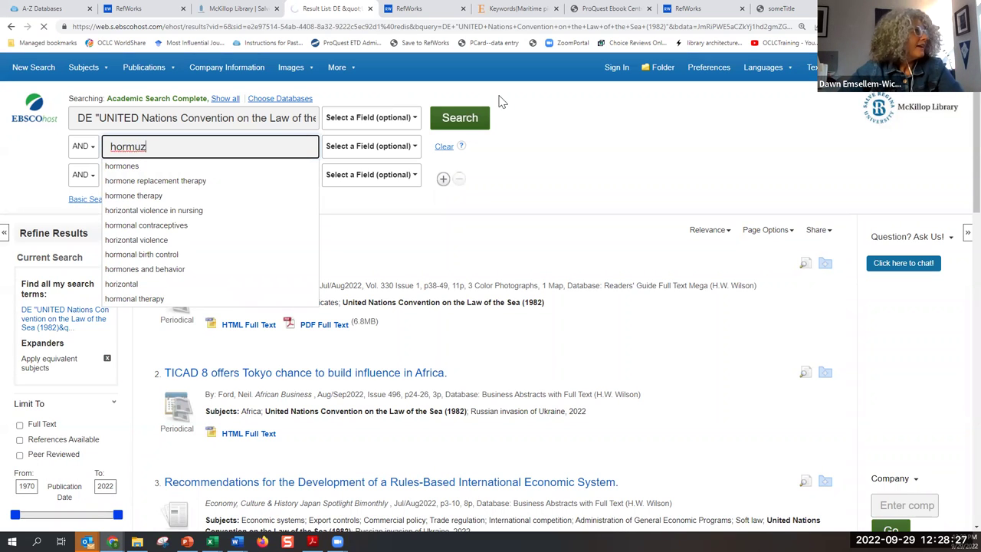
pyautogui.click(473, 121)
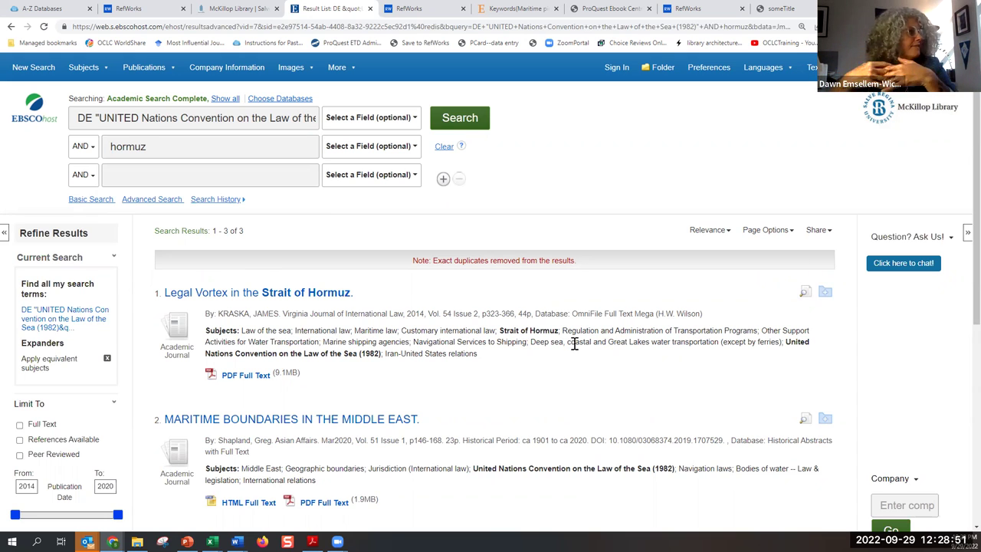
pyautogui.click(325, 504)
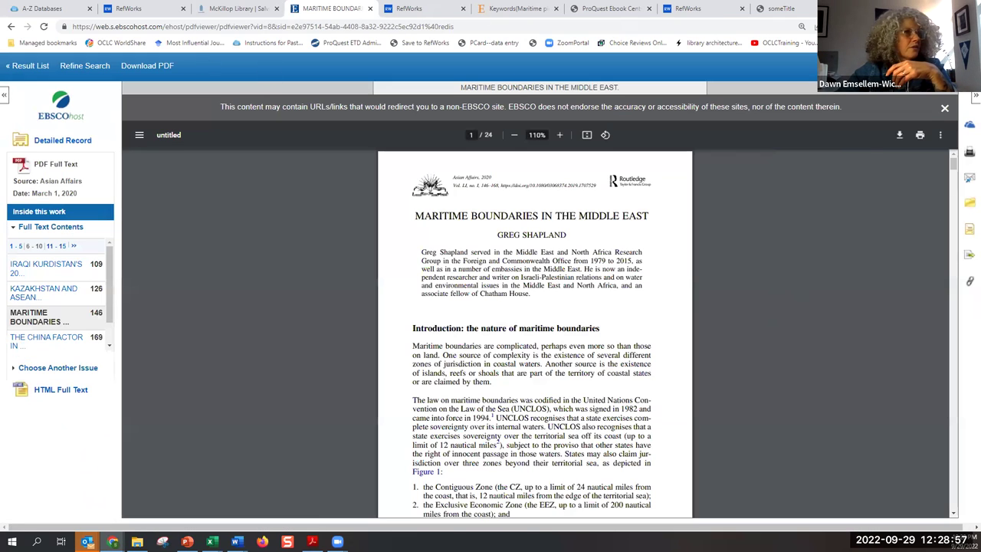
# Step: Open the citation export options for "Maritime Boundaries in the Middle East" and check the RefWorks reference list before returning to them
pyautogui.click(968, 255)
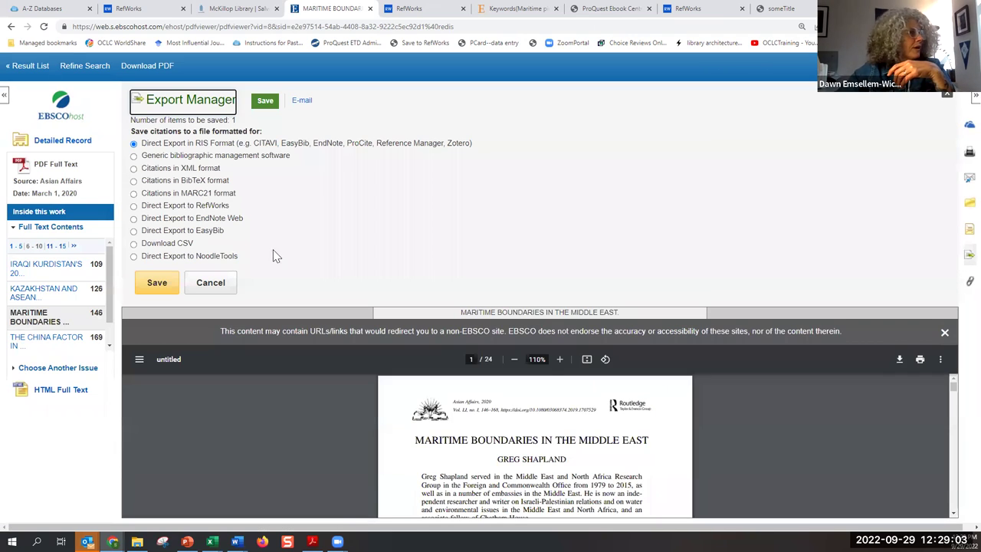
pyautogui.click(234, 9)
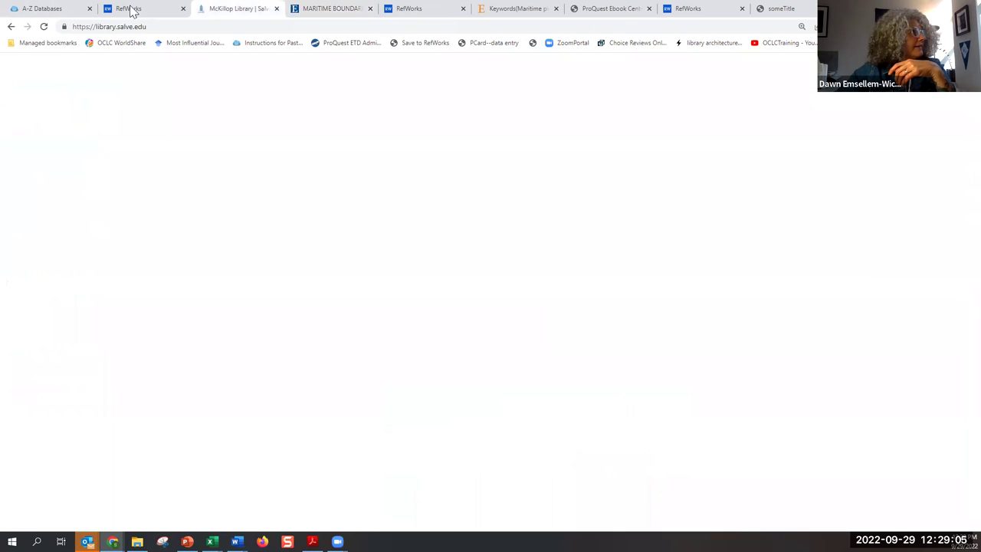
pyautogui.click(129, 8)
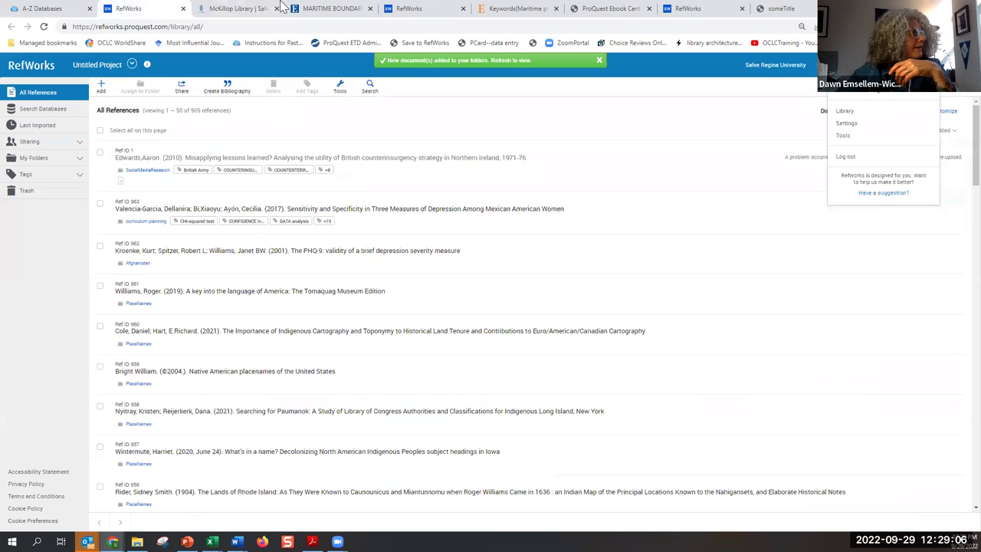
pyautogui.click(330, 8)
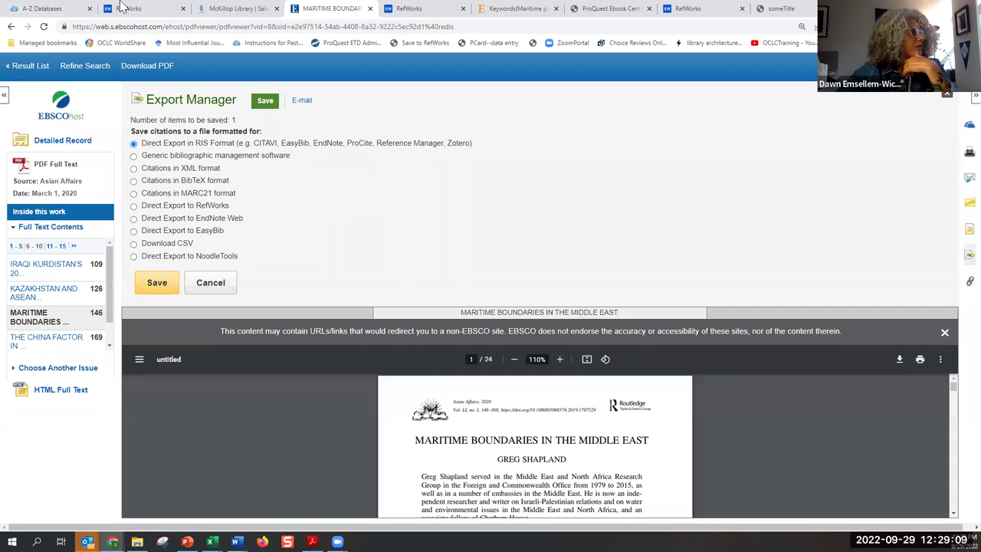
pyautogui.click(42, 9)
pyautogui.click(234, 8)
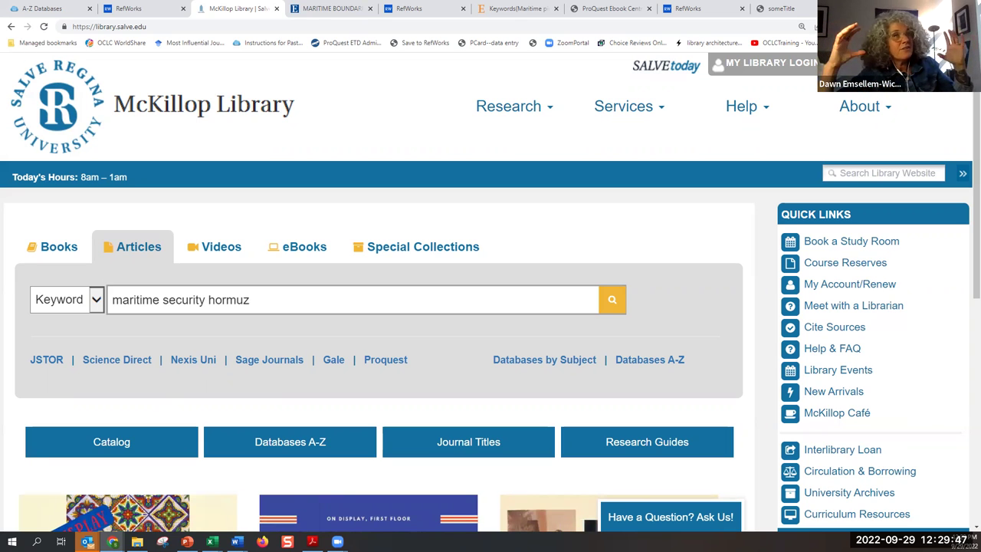
pyautogui.click(342, 8)
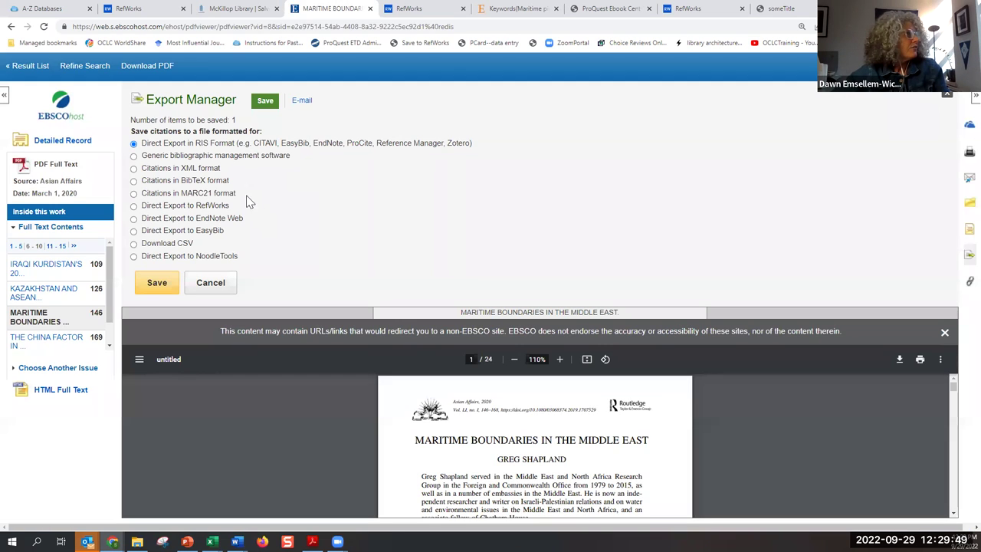
# Step: Go back to the "hormuz" subject search results and look through the listed articles and their subjects
pyautogui.click(10, 28)
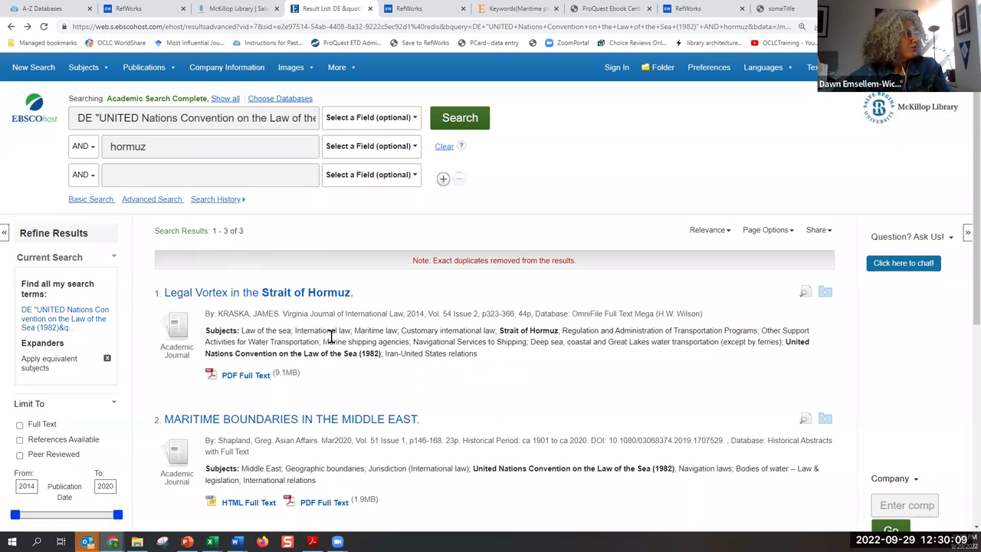
pyautogui.scroll(-5, 391, 372)
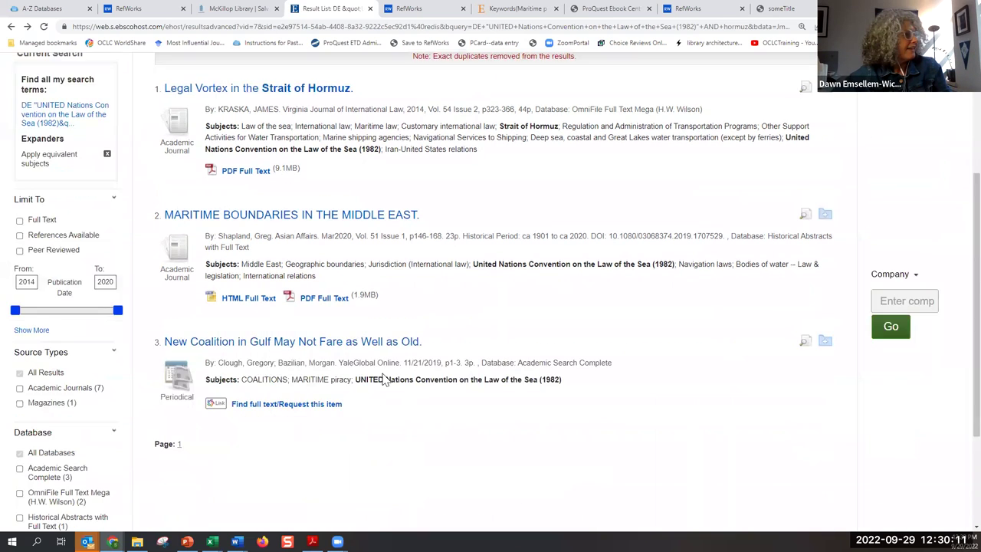
pyautogui.scroll(3, 385, 379)
pyautogui.scroll(2, 376, 372)
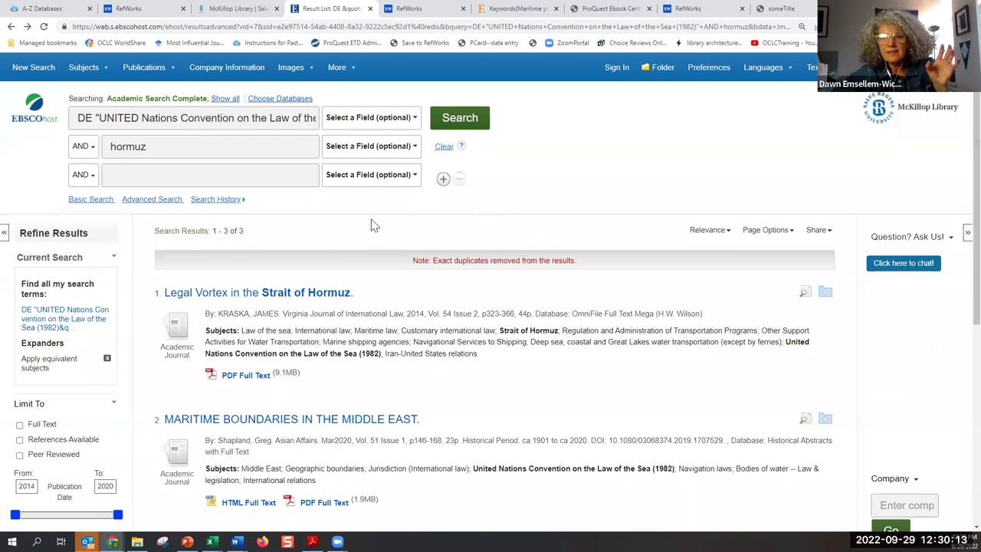
# Step: Open JSTOR from the McKillop Library article search page and search all content for "maritime security foreign policy hormuz iran"
pyautogui.click(230, 10)
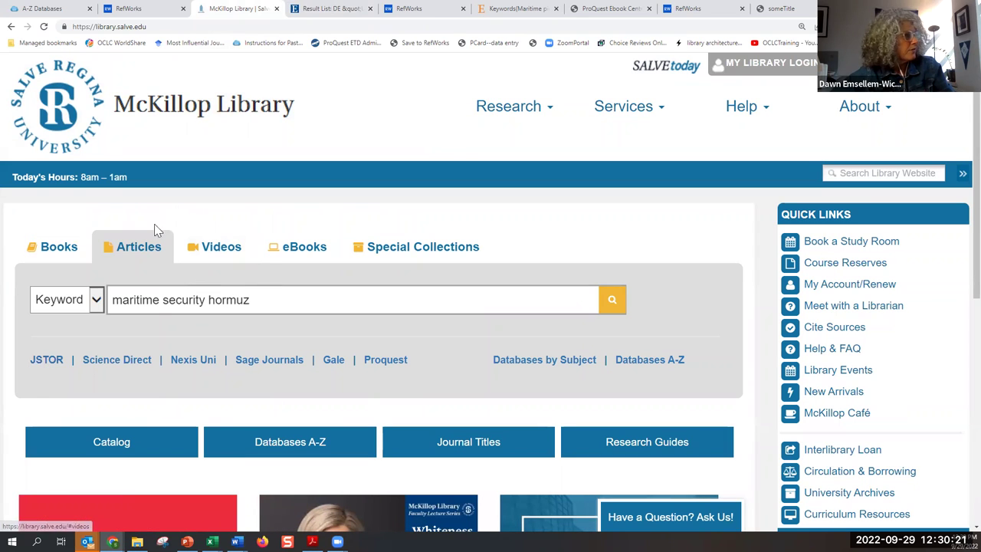
pyautogui.click(36, 362)
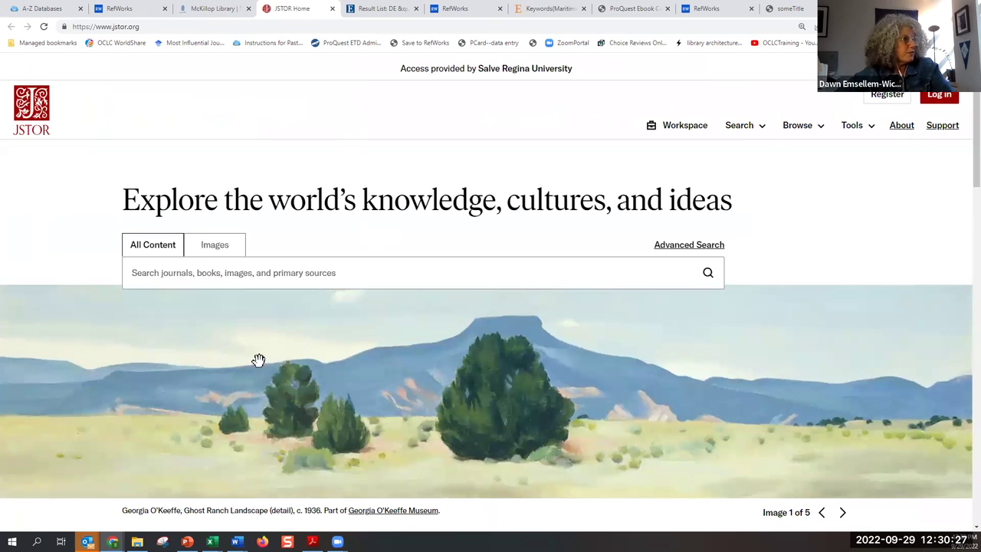
pyautogui.click(274, 285)
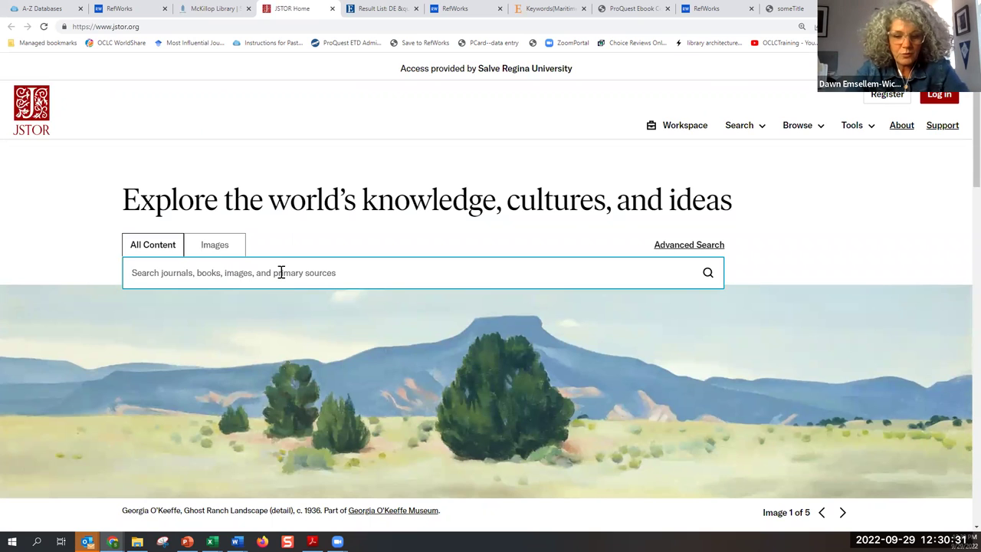
pyautogui.write('marit')
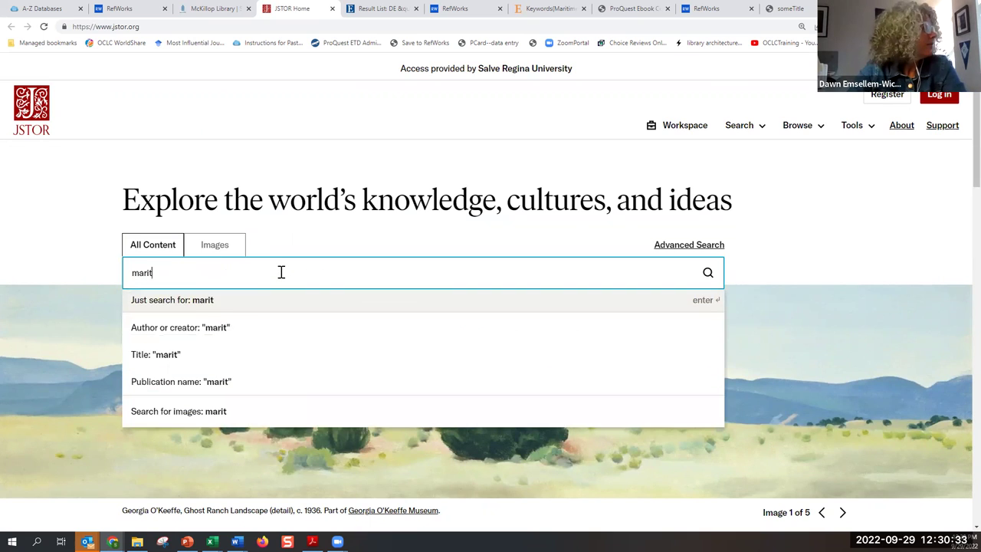
pyautogui.write('ime security')
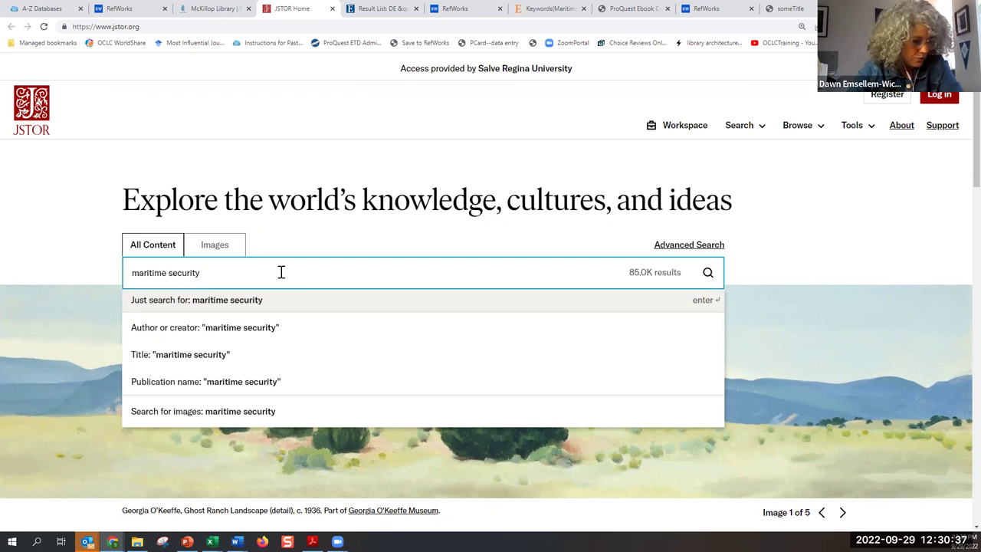
pyautogui.write(' forei')
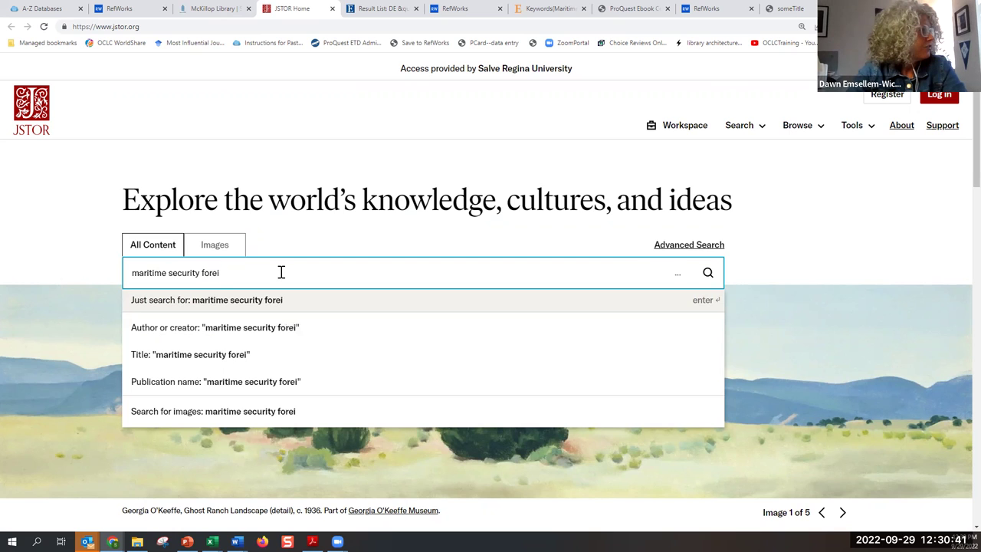
pyautogui.write('gn poli')
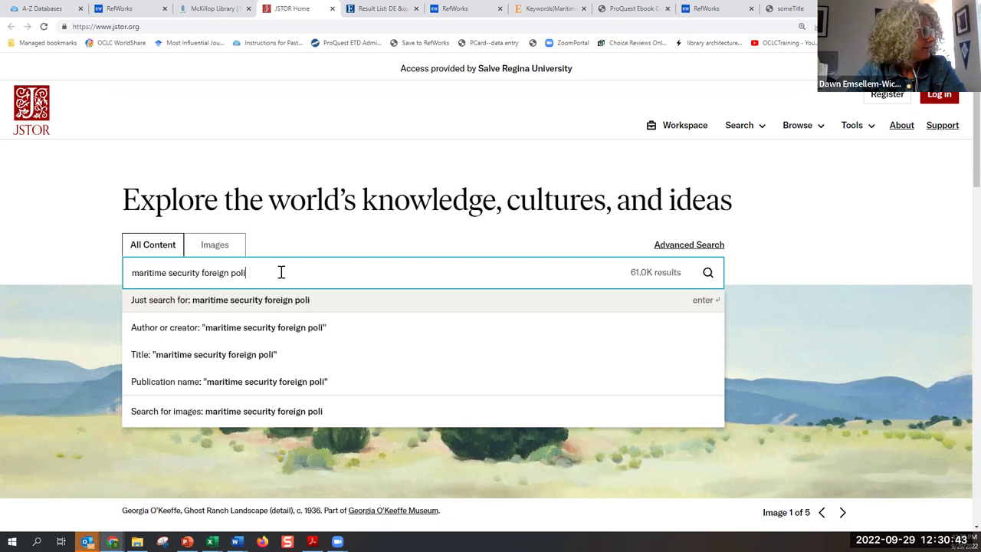
pyautogui.write('cy ')
pyautogui.write('w')
pyautogui.press('BackSpace')
pyautogui.write('st')
pyautogui.press('BackSpace')
pyautogui.write('har')
pyautogui.press('BackSpace')
pyautogui.press('BackSpace')
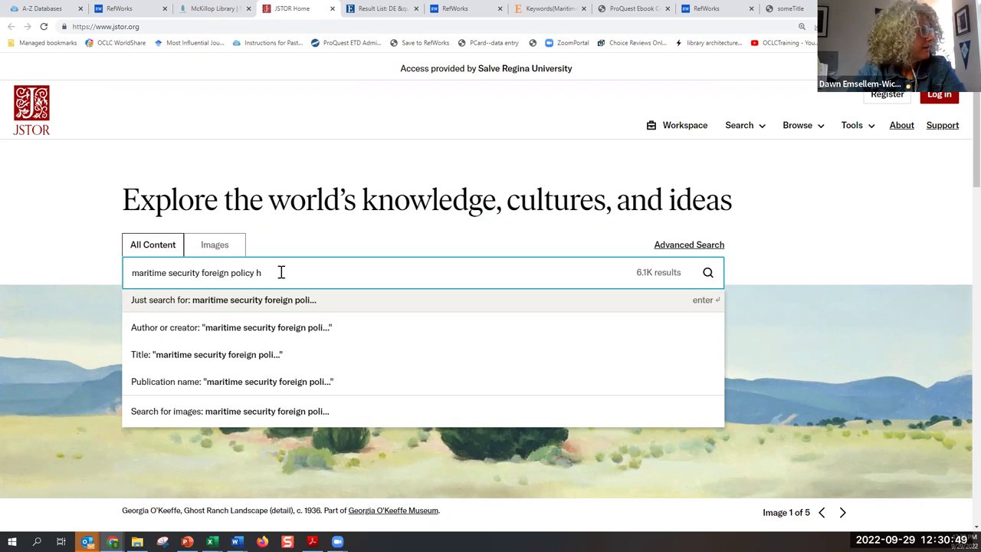
pyautogui.write('ormuz')
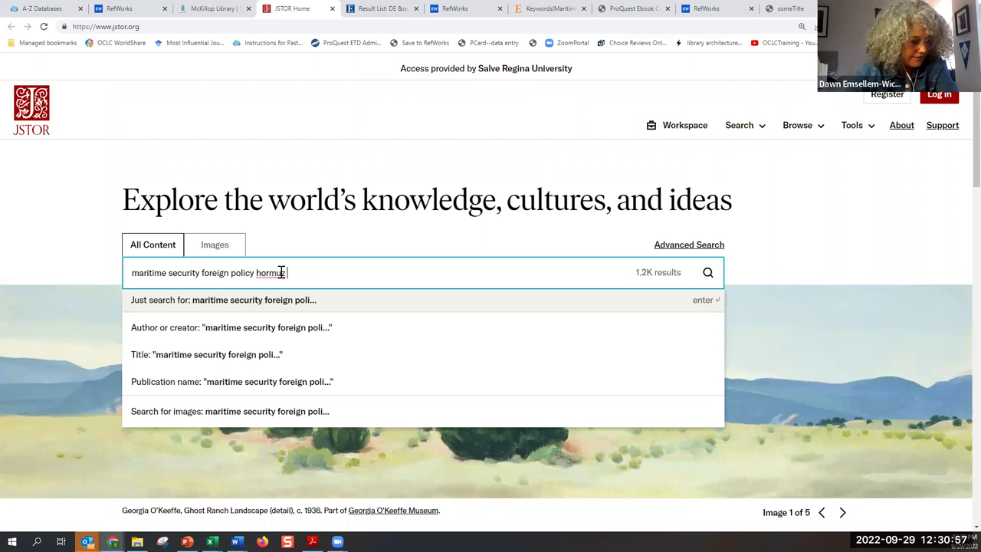
pyautogui.write('iran')
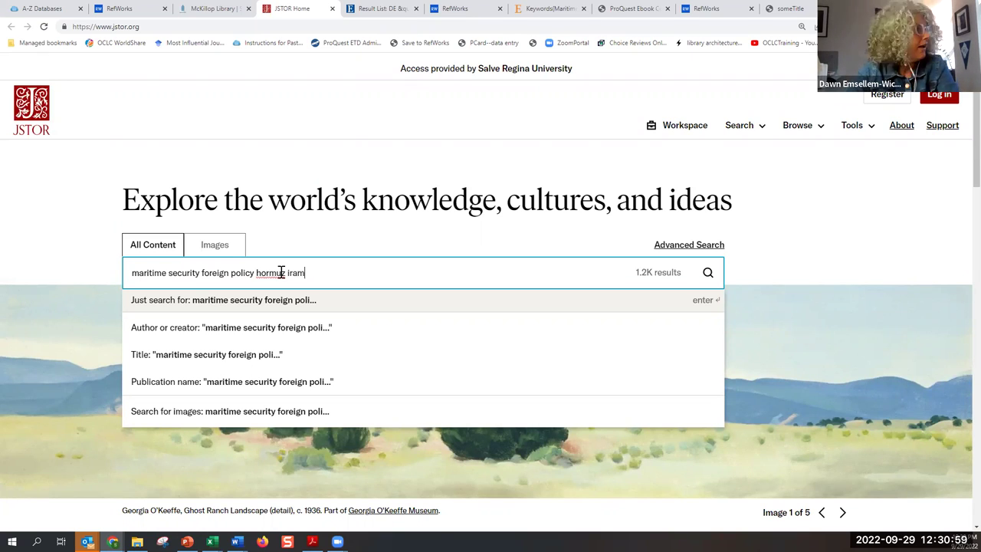
pyautogui.press('BackSpace')
pyautogui.write('n')
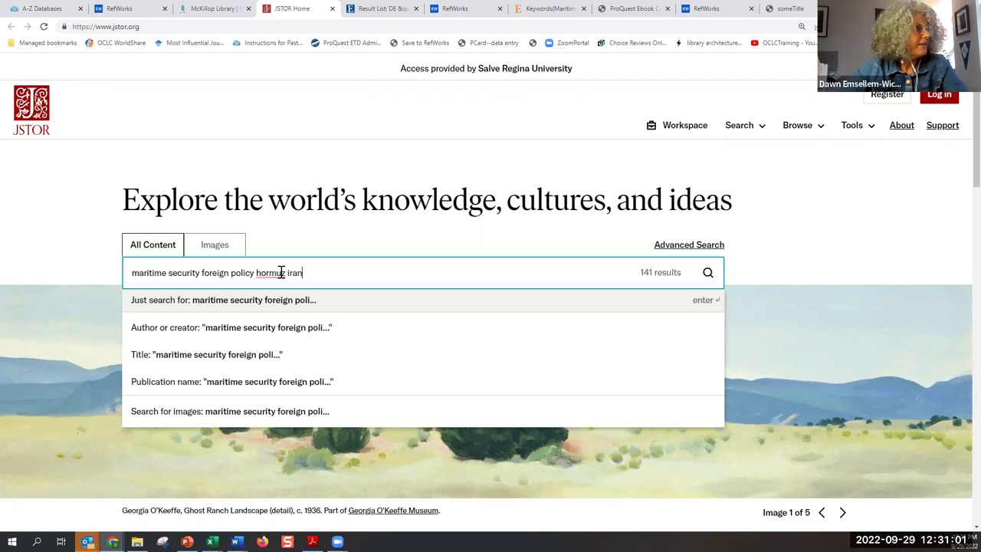
pyautogui.click(339, 302)
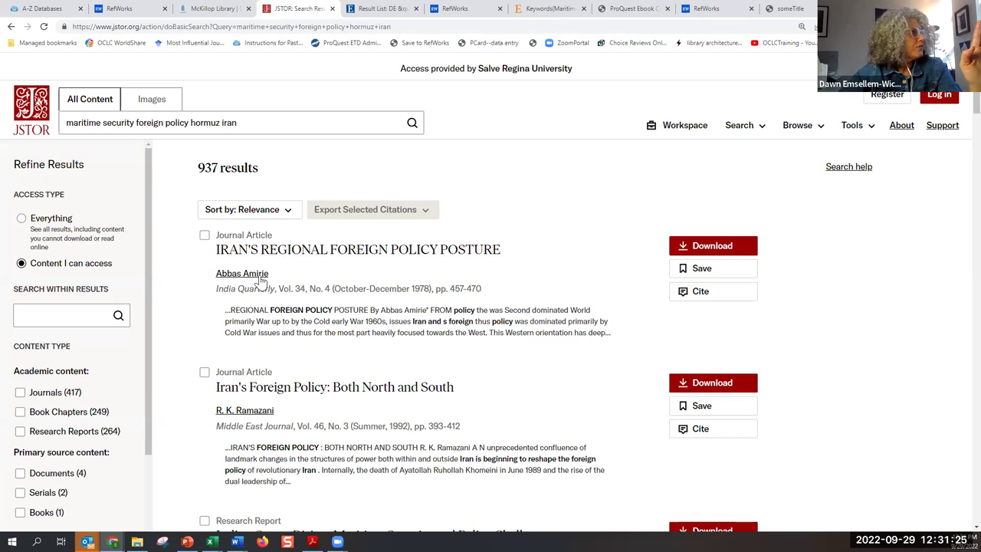
# Step: Download the PDF of "Iran's Regional Foreign Policy Posture", accepting the terms and conditions, and return to the JSTOR results
pyautogui.click(688, 247)
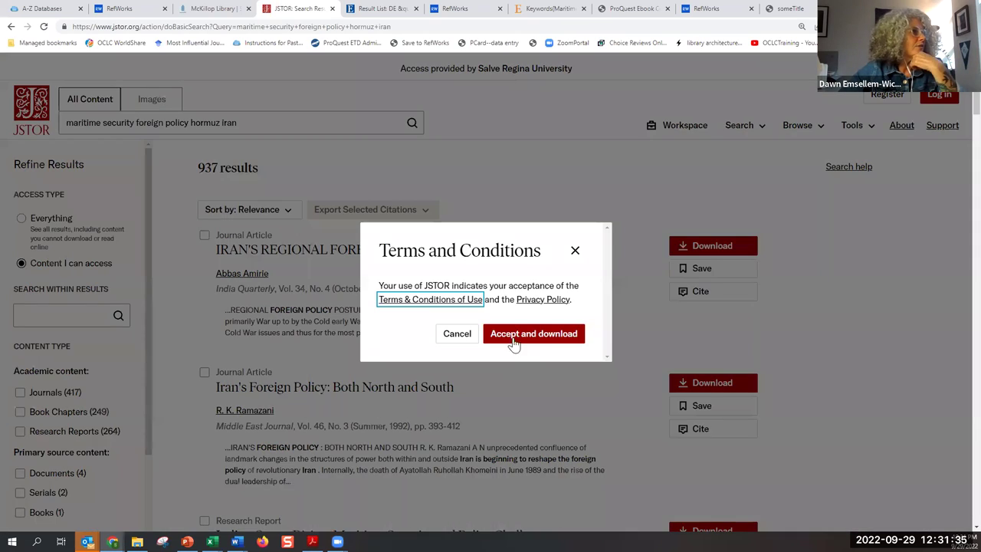
pyautogui.press('Return')
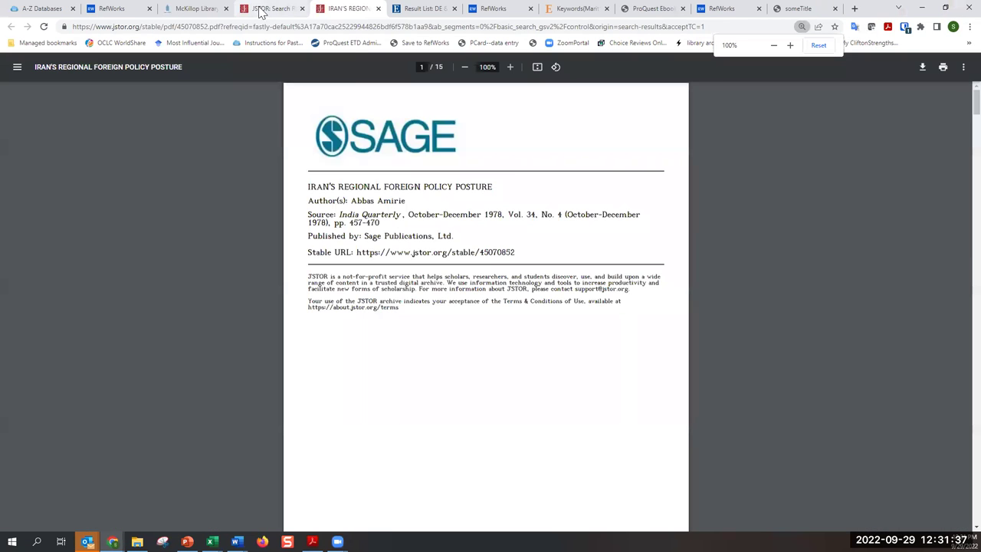
pyautogui.click(264, 9)
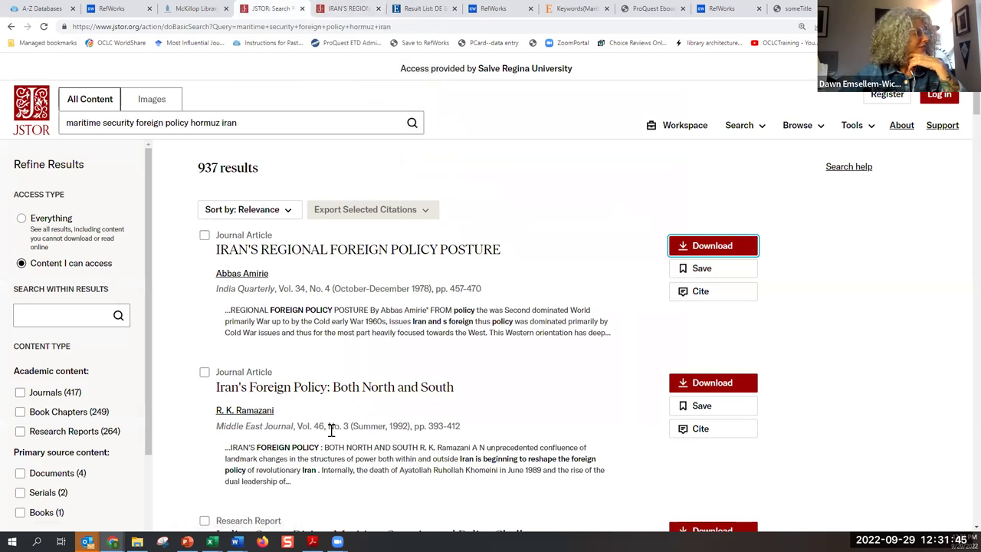
pyautogui.scroll(-2, 337, 349)
pyautogui.scroll(2, 335, 349)
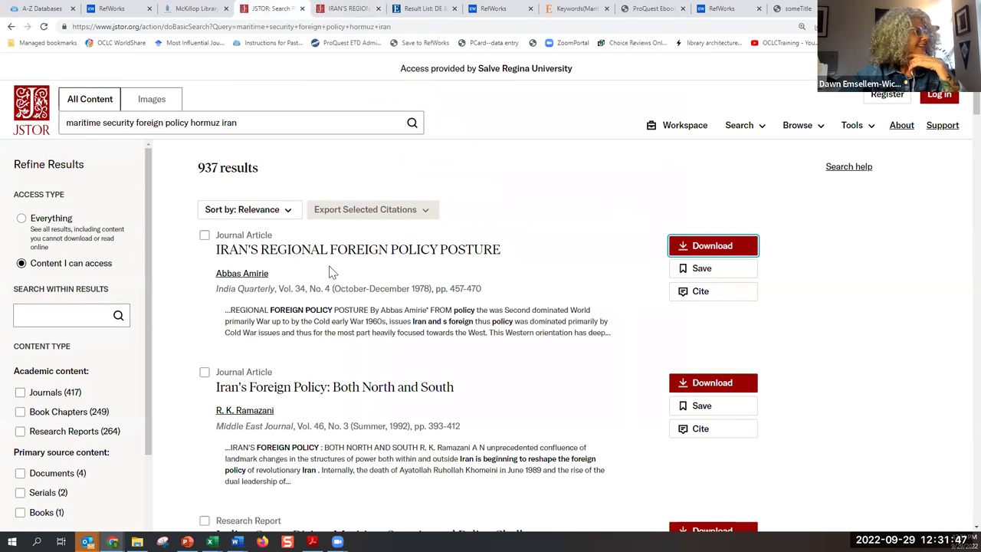
# Step: Find "hormuz" in the "Iran's Regional Foreign Policy Posture" PDF, highlight "littoral states" in that passage, and return to the first page
pyautogui.click(345, 8)
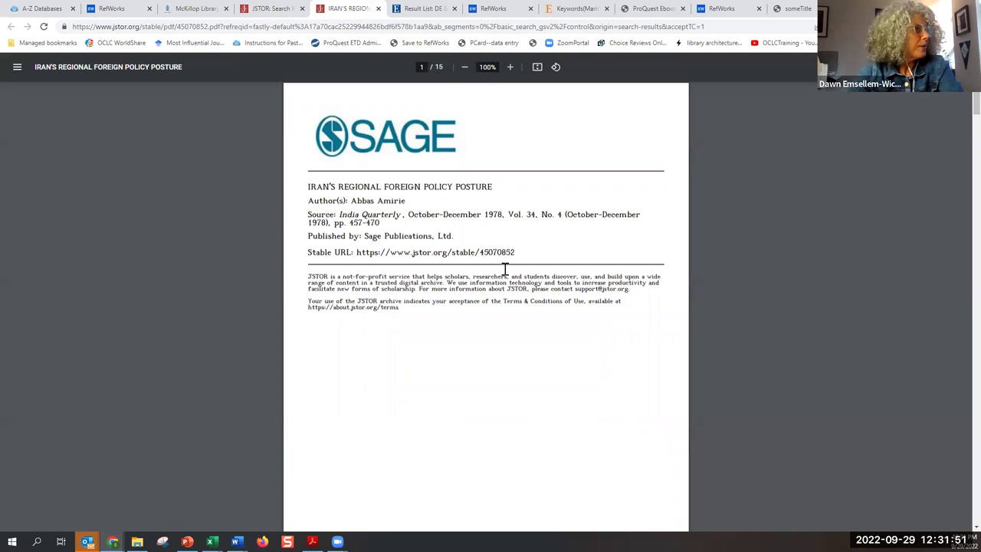
pyautogui.hotkey('ctrl', 'f')
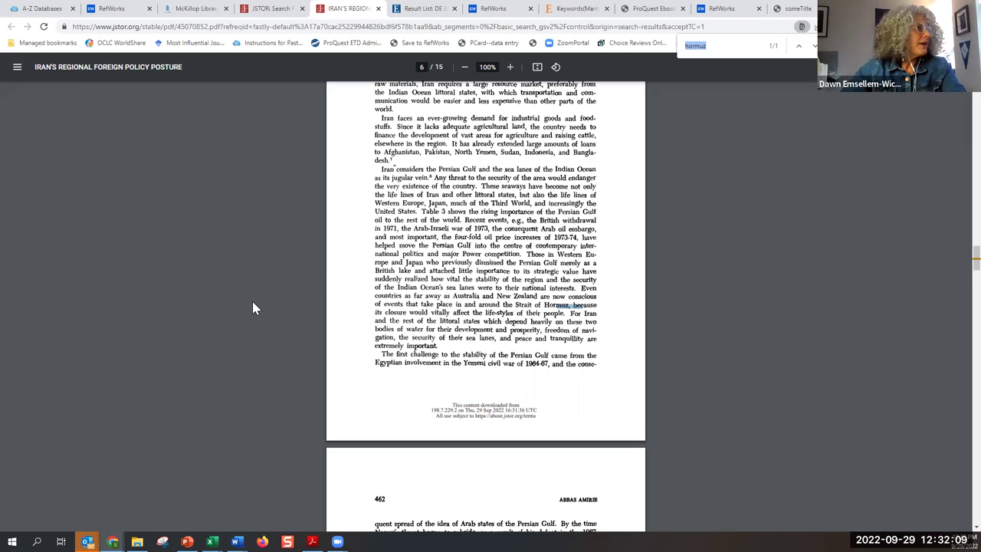
pyautogui.doubleClick(483, 194)
pyautogui.moveTo(504, 190); pyautogui.dragTo(512, 195)
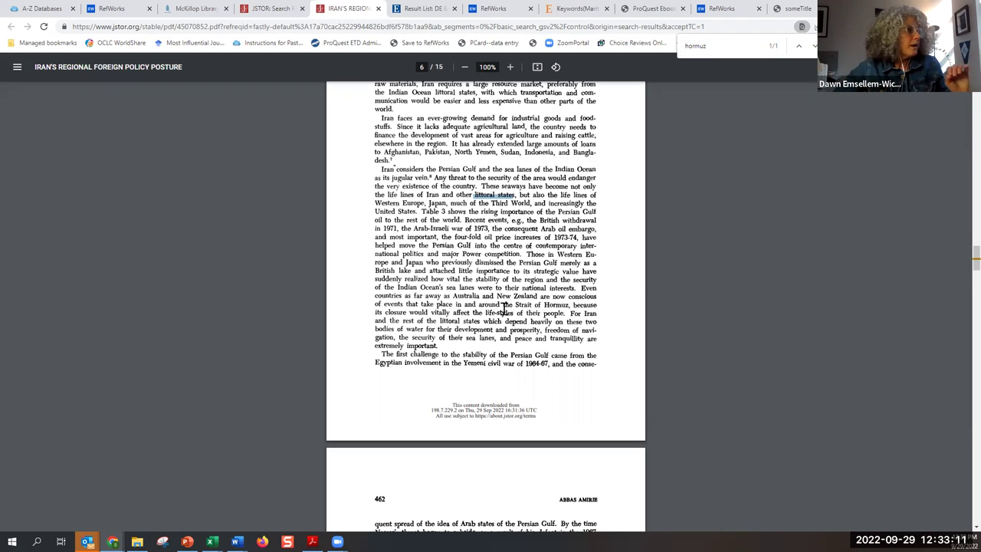
pyautogui.scroll(10, 563, 216)
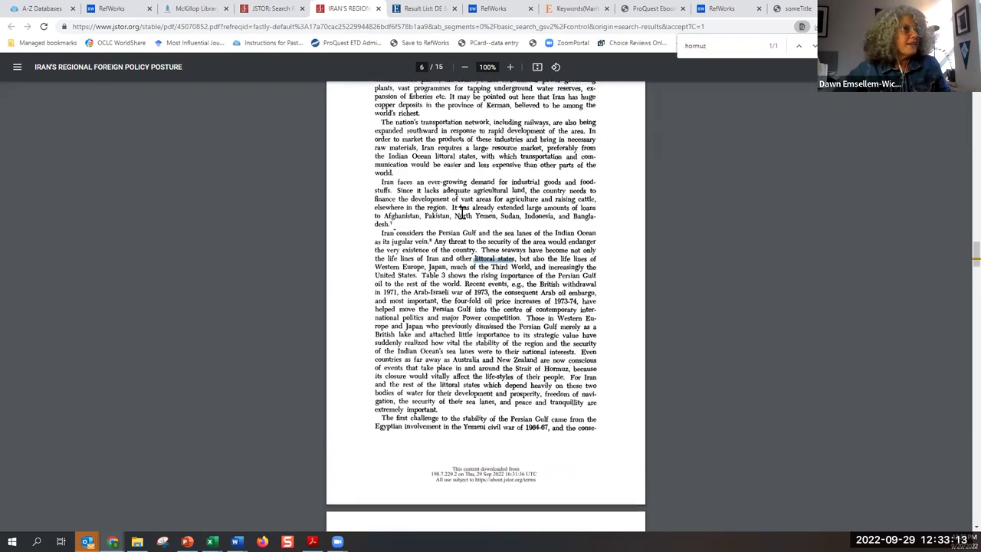
pyautogui.scroll(10, 499, 207)
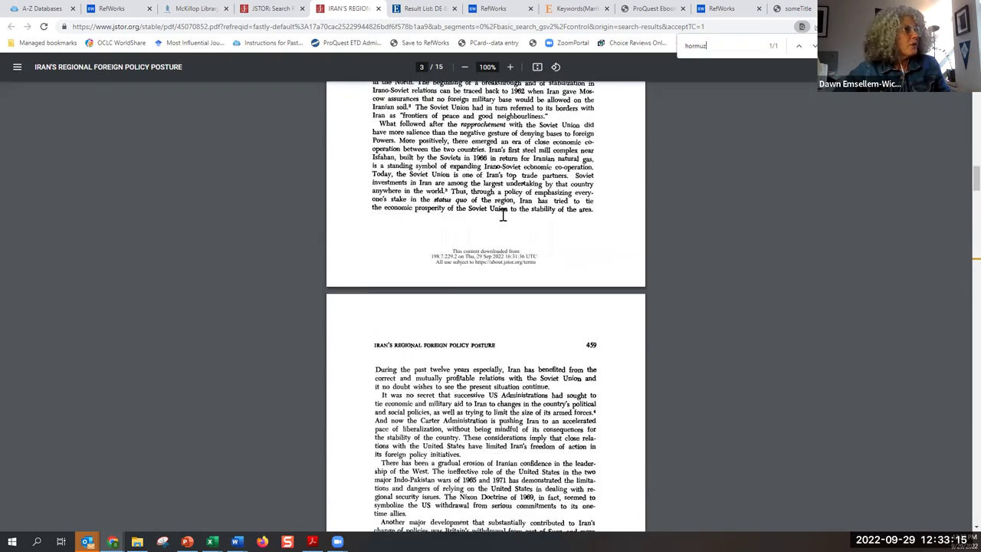
pyautogui.scroll(2, 400, 234)
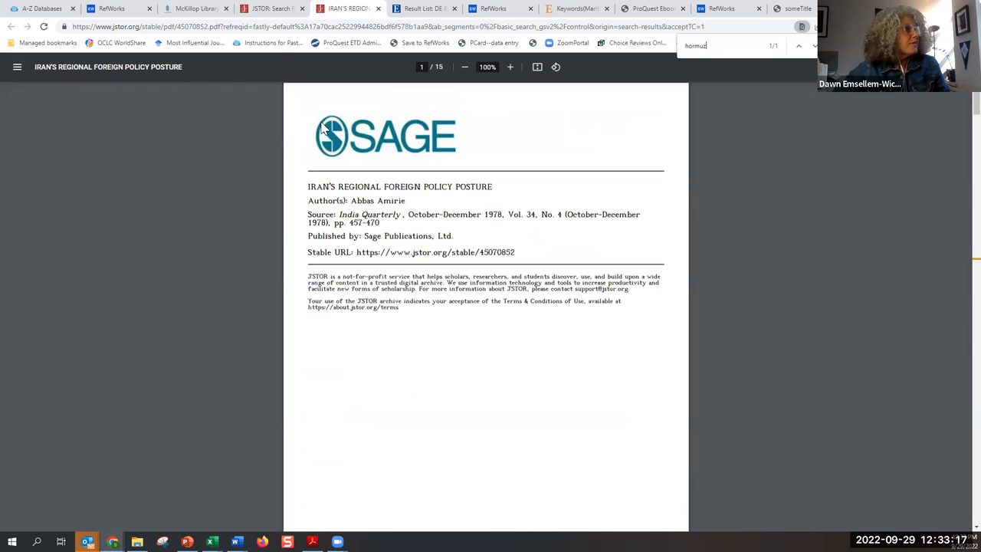
# Step: Return to the JSTOR results, highlight "foreign policy" in the search query, and look through the listed articles and reports
pyautogui.click(270, 8)
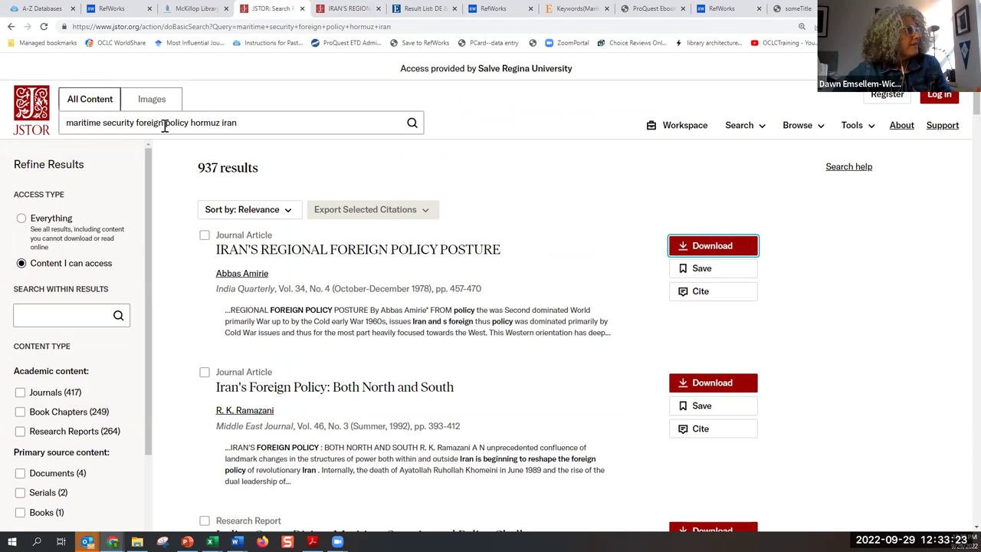
pyautogui.moveTo(189, 124); pyautogui.dragTo(135, 123)
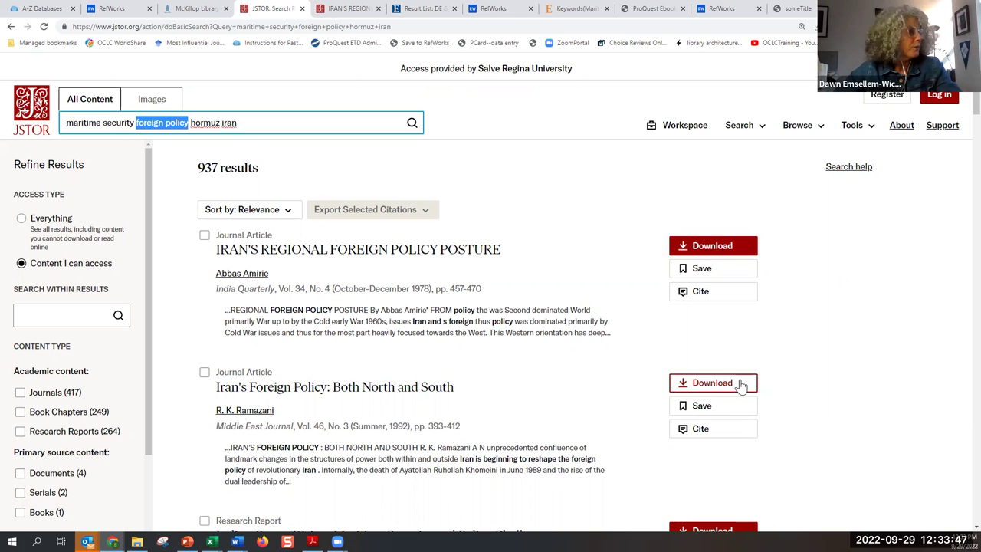
pyautogui.scroll(-2, 361, 391)
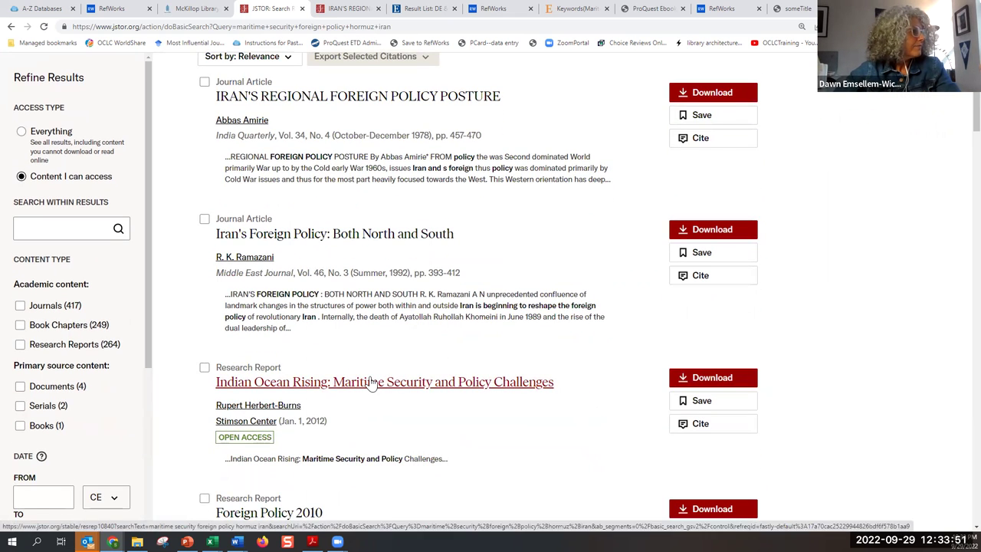
pyautogui.scroll(-4, 371, 385)
pyautogui.scroll(6, 370, 386)
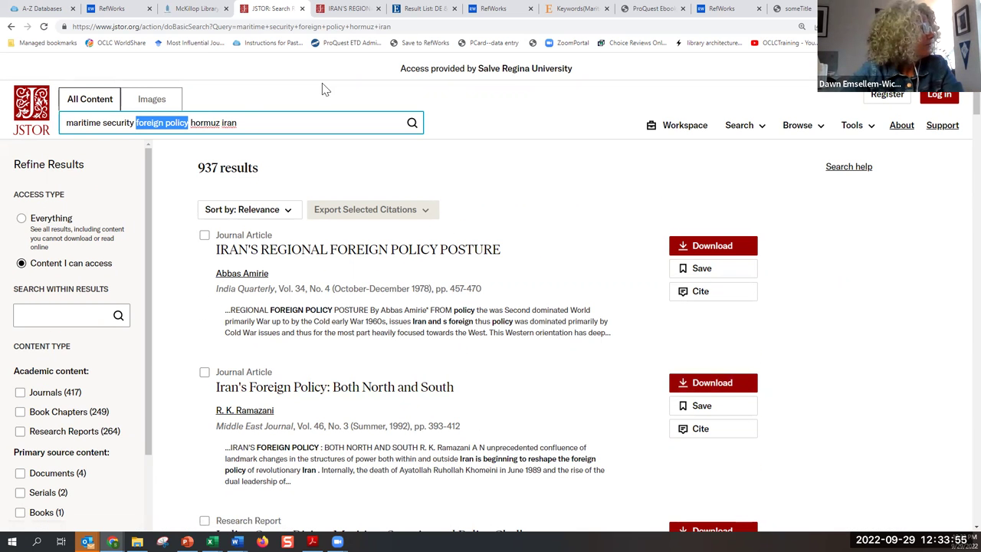
# Step: Remove "foreign policy" from the JSTOR query and search for "maritime security hormuz iran"
pyautogui.press('BackSpace')
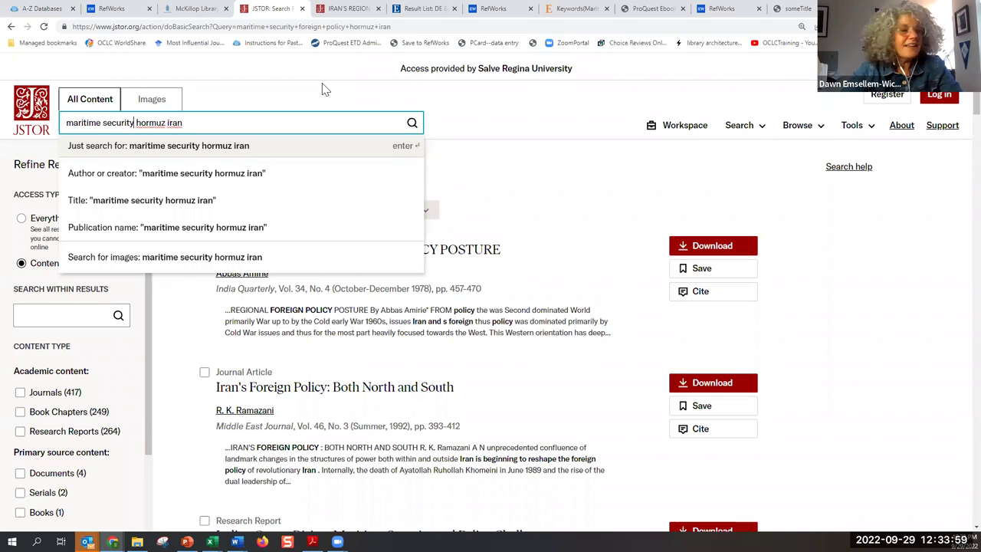
pyautogui.press('Return')
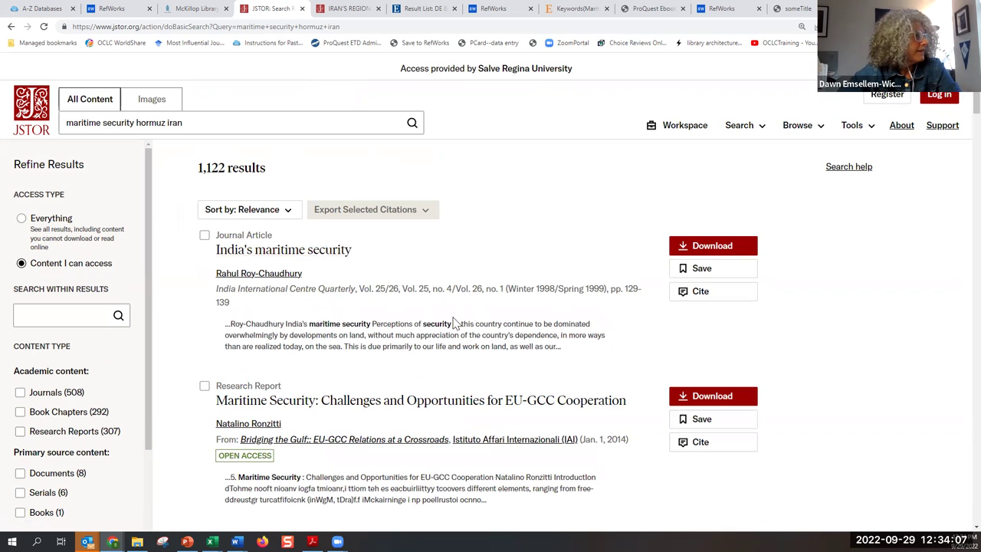
pyautogui.scroll(-1, 368, 394)
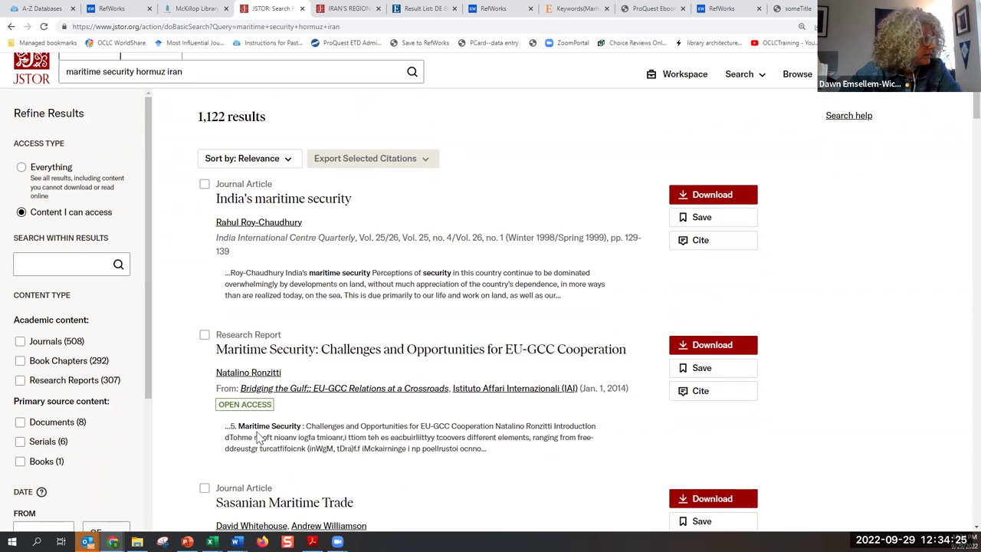
# Step: Highlight the garbled snippet text of "Maritime Security: Challenges and Opportunities for EU-GCC Cooperation" and open the report's PDF at its cover page
pyautogui.moveTo(221, 436); pyautogui.dragTo(455, 439)
pyautogui.click(702, 347)
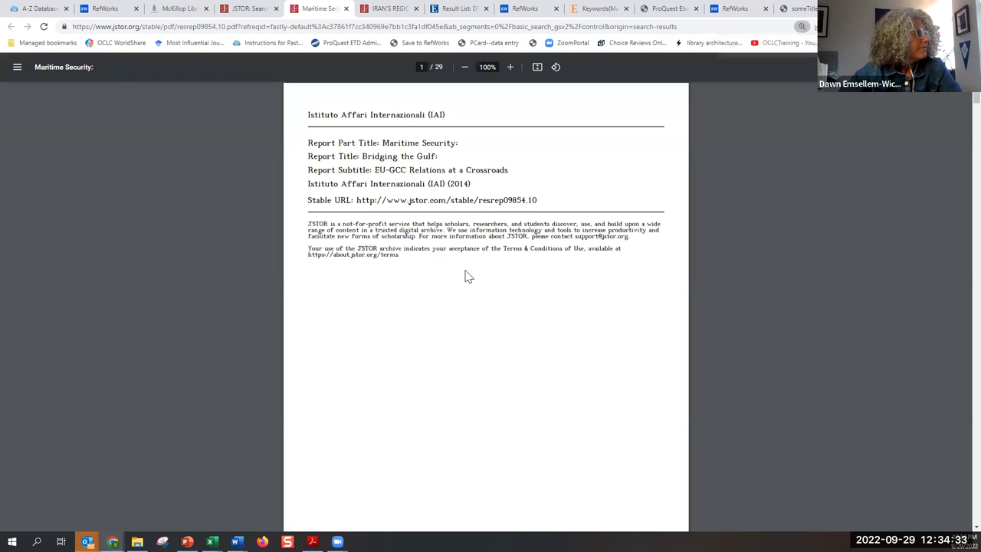
pyautogui.scroll(-8, 466, 279)
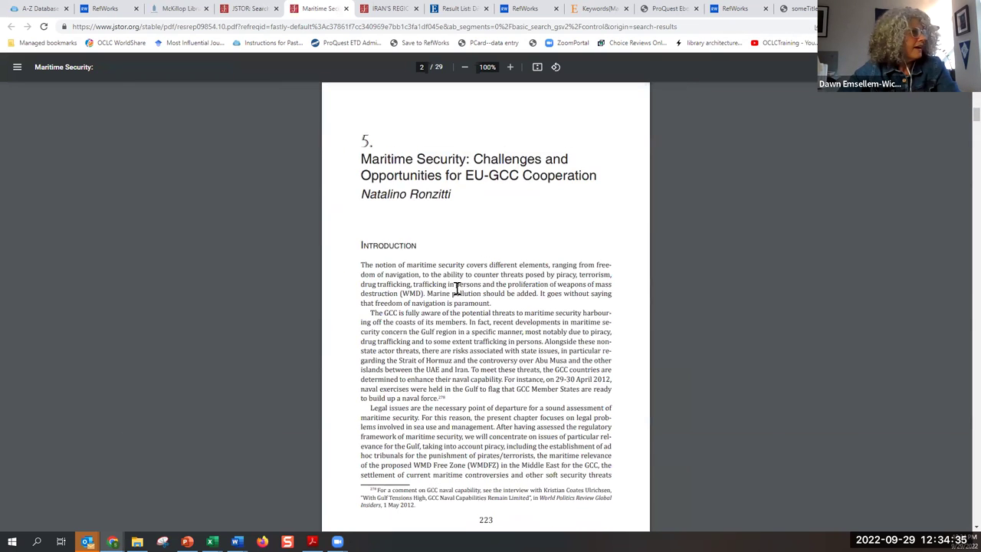
pyautogui.scroll(8, 463, 284)
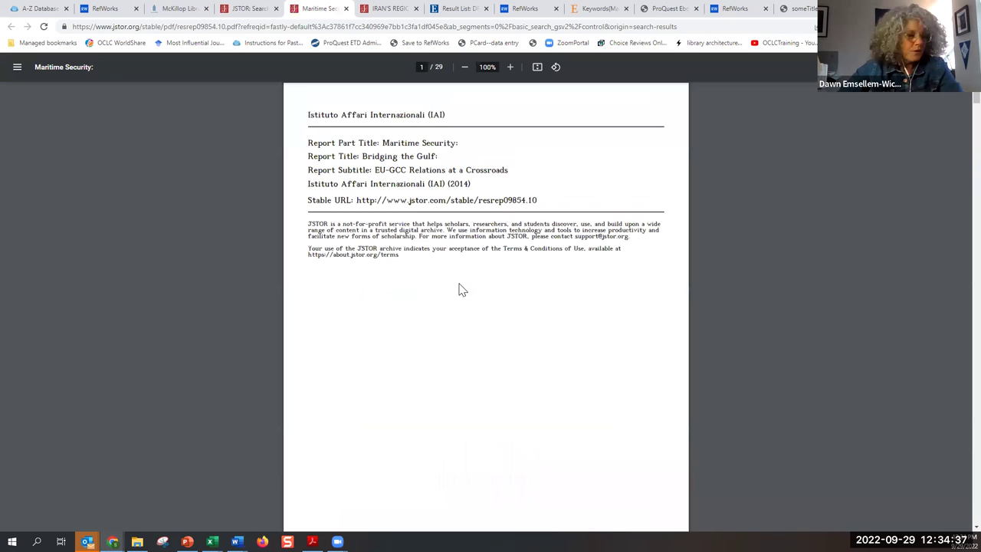
# Step: Find "hormuz" and "GCC" in the report PDF, skim the following text, and return to the first page
pyautogui.hotkey('ctrl', 'f')
pyautogui.write('hormuz')
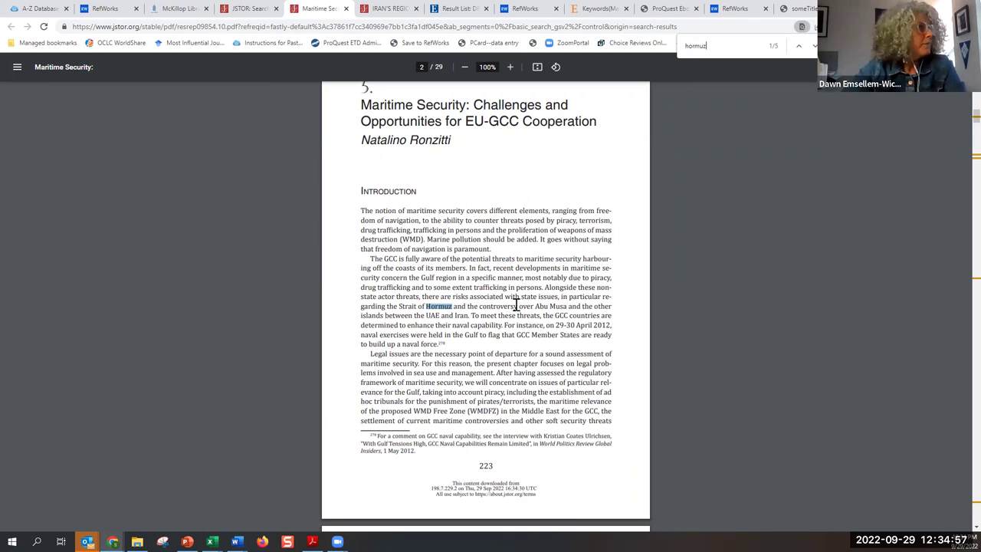
pyautogui.doubleClick(725, 45)
pyautogui.write('GCC')
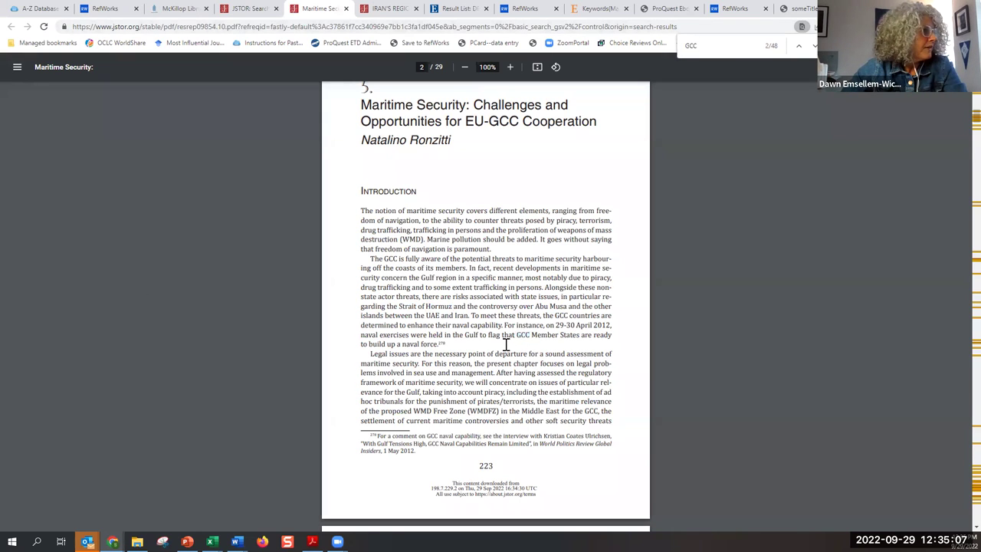
pyautogui.scroll(-5, 478, 381)
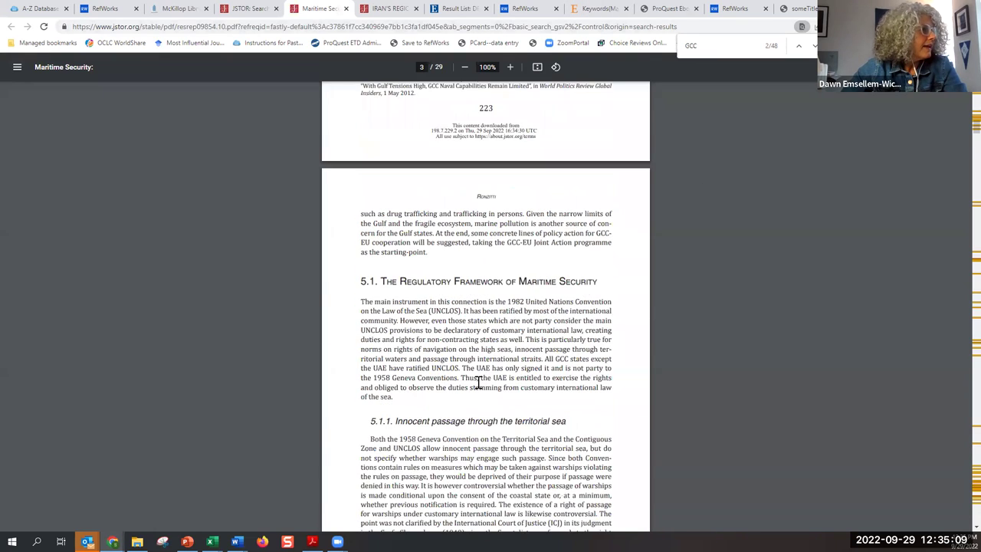
pyautogui.scroll(9, 468, 362)
pyautogui.scroll(4, 471, 363)
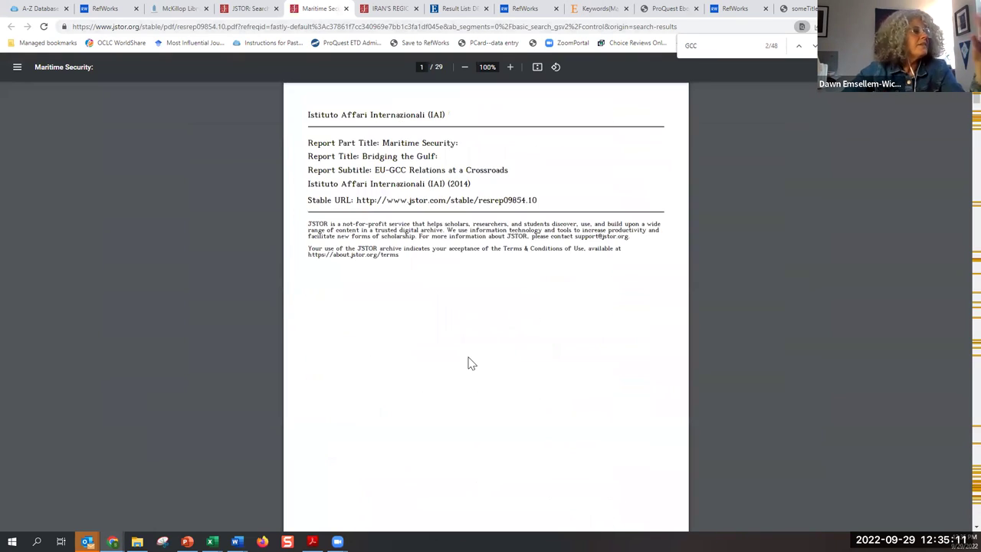
# Step: Return to the JSTOR results, view the citation formats for "India's maritime security", highlight the APA citation, and close the citation window
pyautogui.click(256, 10)
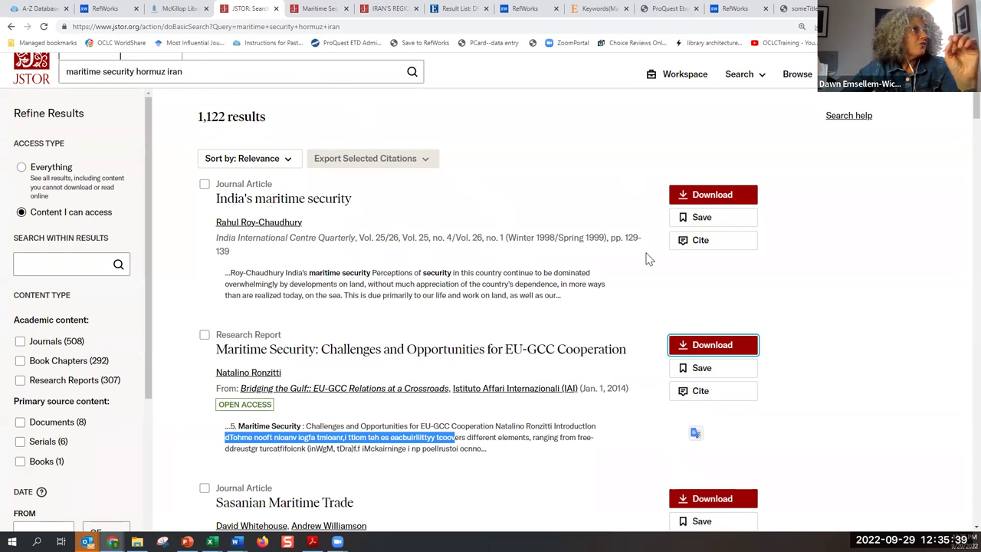
pyautogui.click(694, 244)
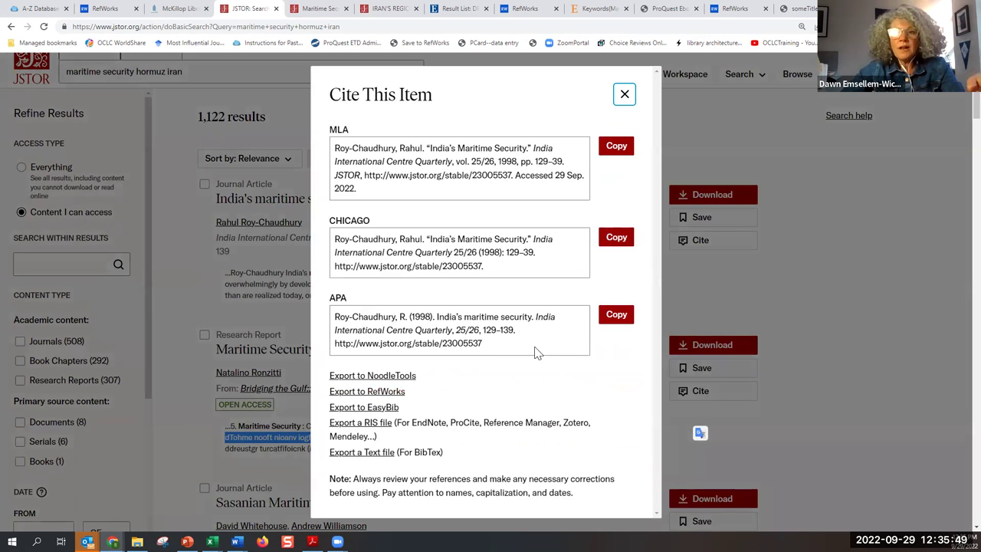
pyautogui.moveTo(528, 350); pyautogui.dragTo(329, 326)
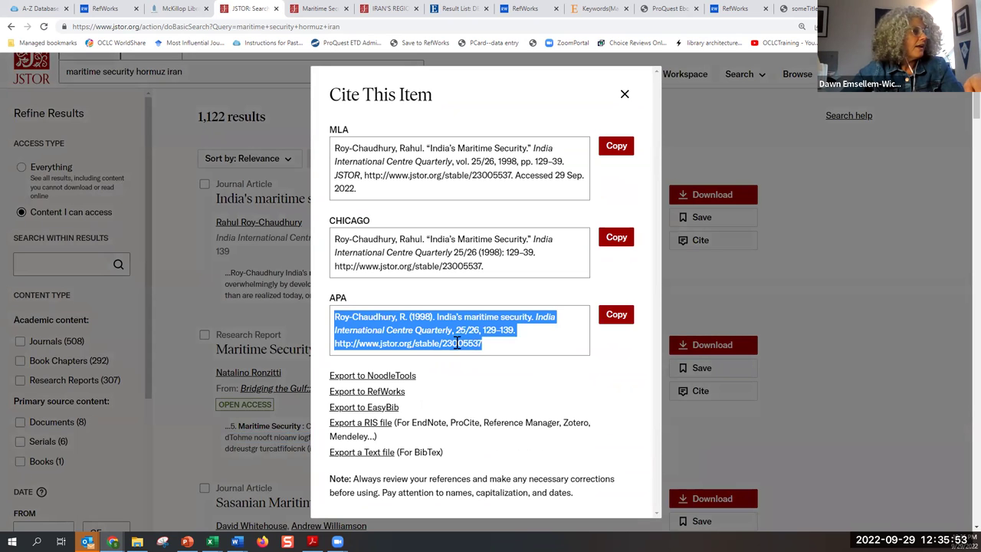
pyautogui.click(496, 394)
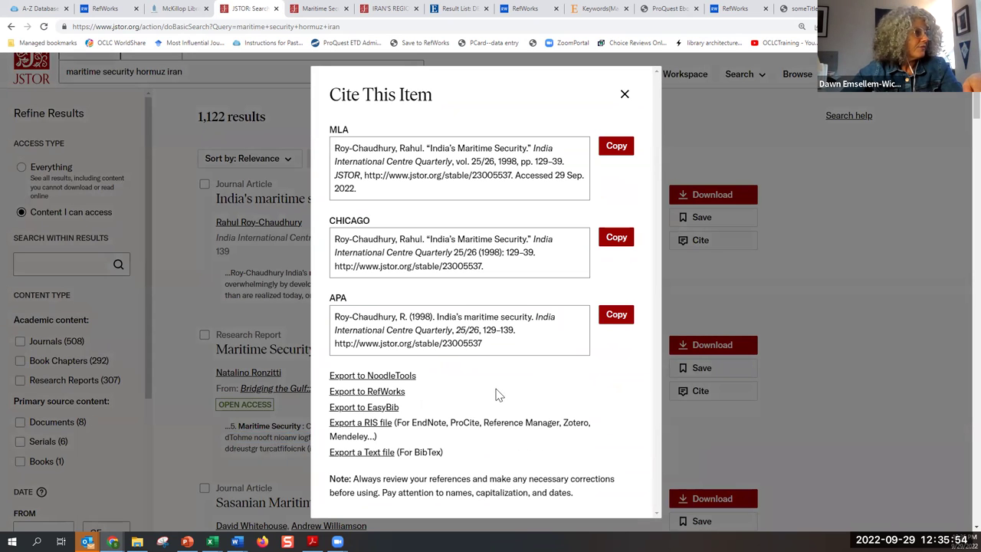
pyautogui.click(625, 93)
# Step: Look over the JSTOR refinement options for content type and date range without entering any years
pyautogui.scroll(-3, 427, 314)
pyautogui.scroll(4, 421, 314)
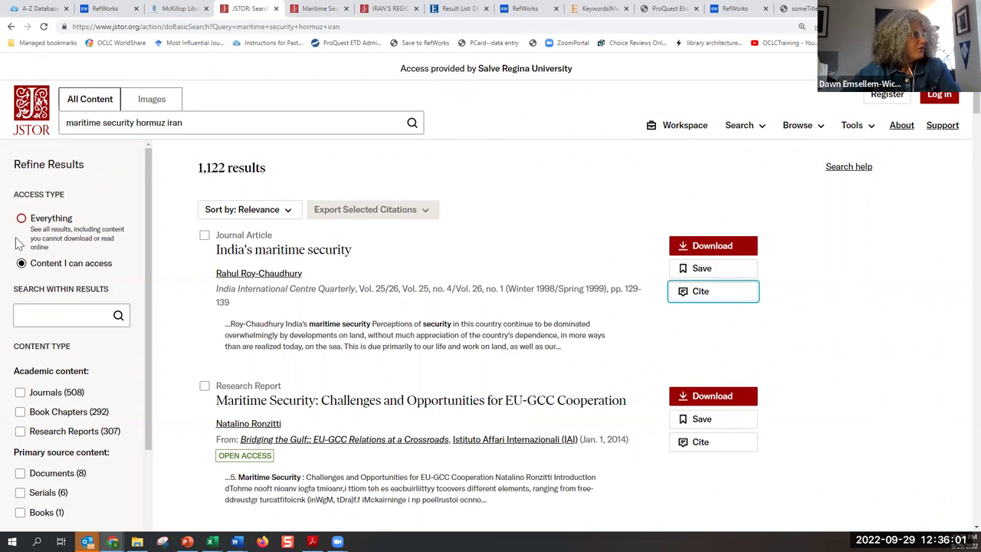
pyautogui.scroll(-2, 18, 242)
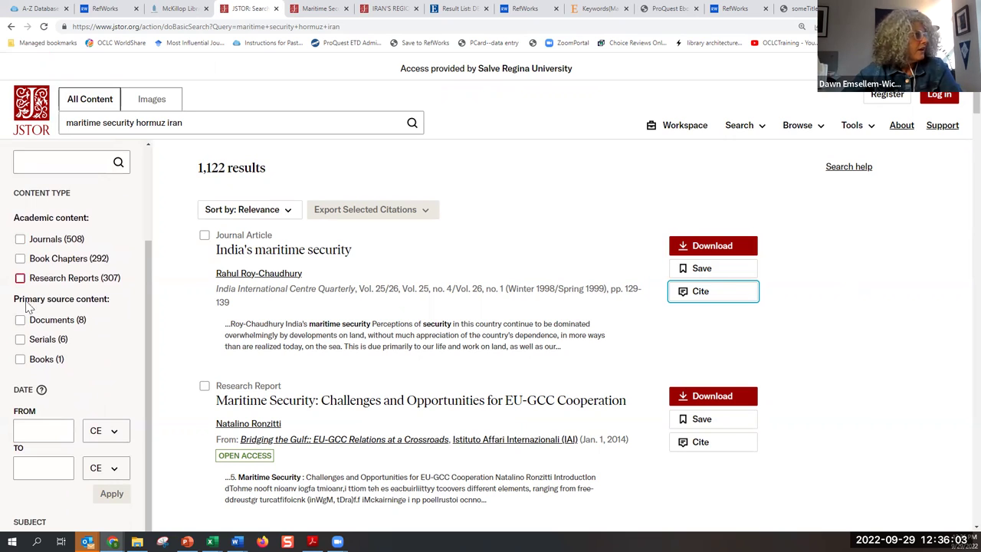
pyautogui.scroll(-2, 46, 322)
pyautogui.click(47, 327)
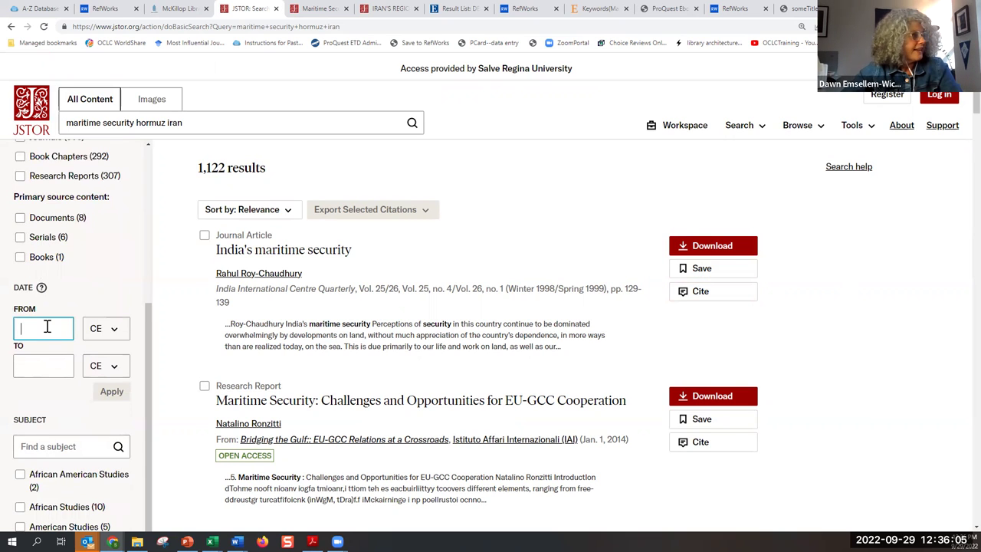
pyautogui.click(47, 368)
pyautogui.click(47, 328)
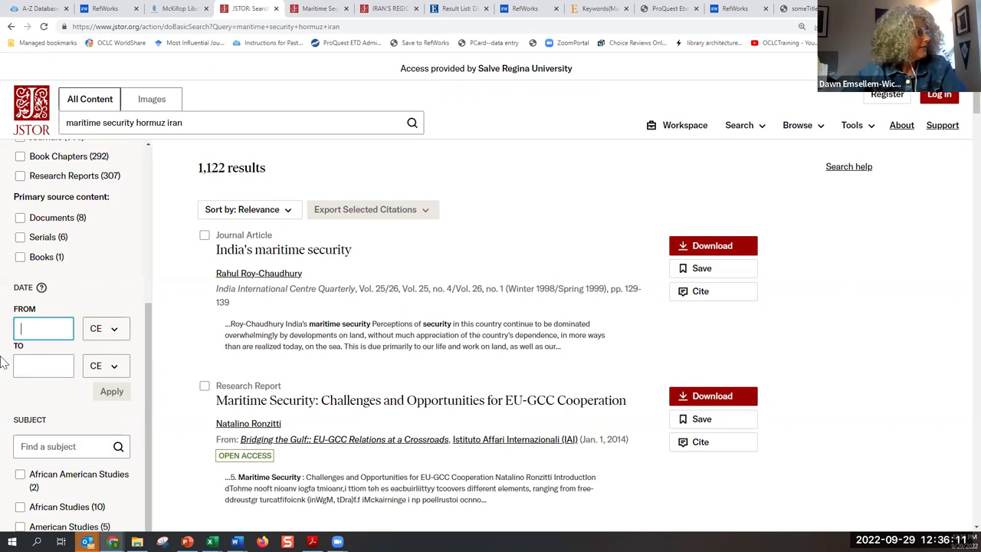
pyautogui.scroll(-1, 55, 330)
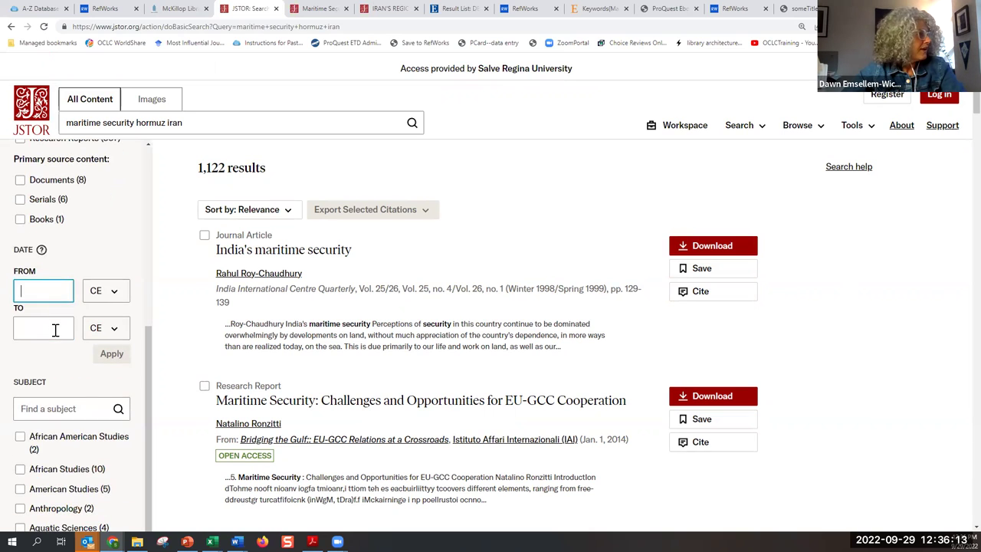
pyautogui.scroll(-4, 62, 371)
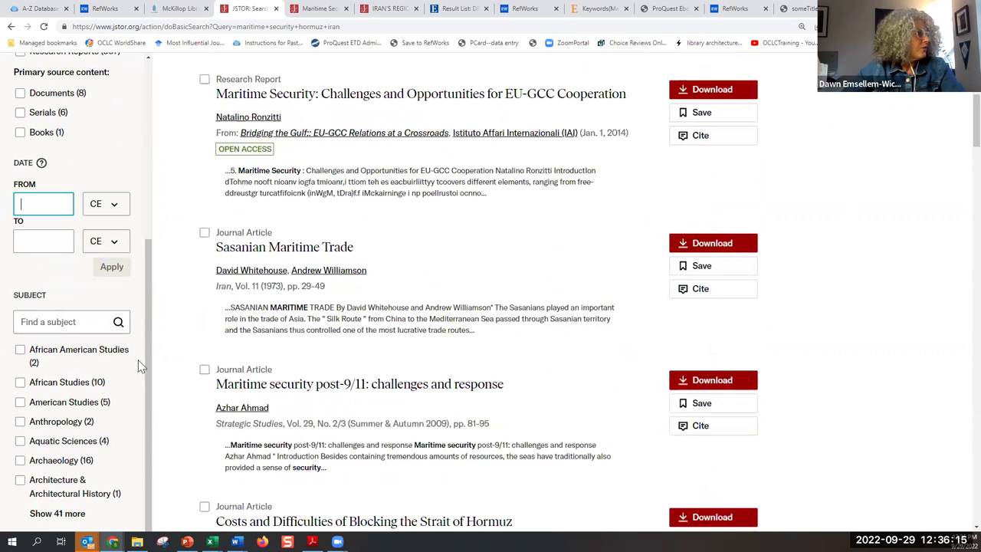
# Step: Expand the full list of subject filters, look through it, and highlight the result count above the listed items
pyautogui.click(46, 513)
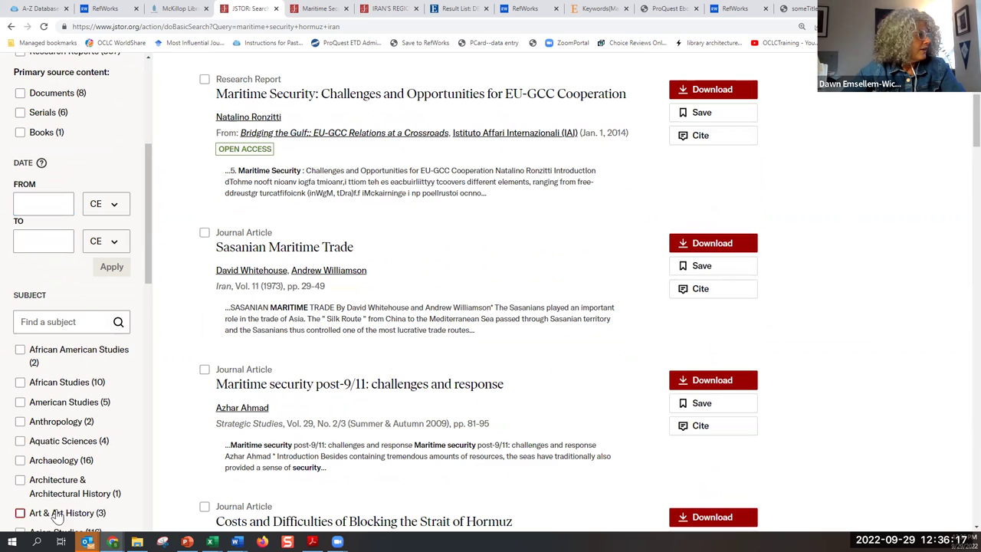
pyautogui.scroll(-3, 80, 387)
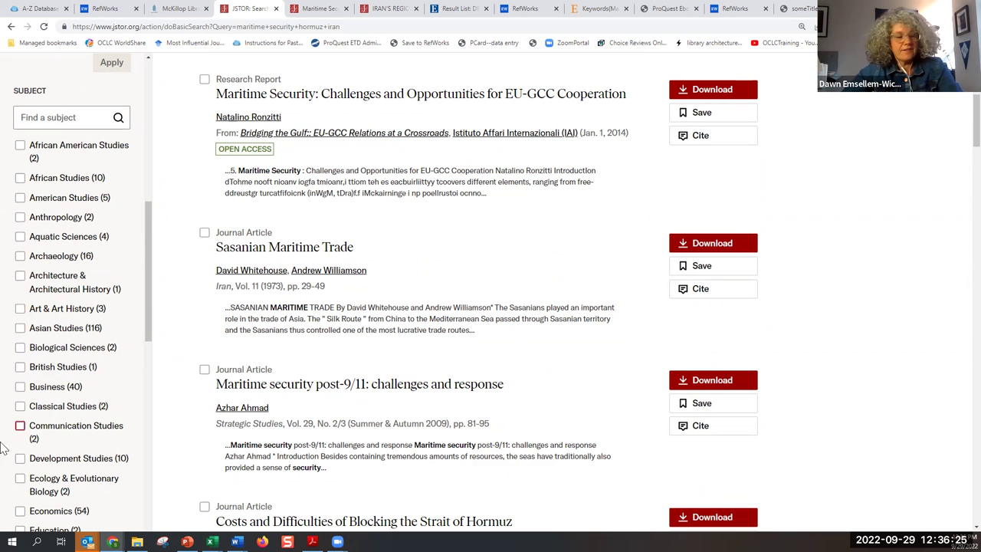
pyautogui.scroll(-1, 50, 456)
pyautogui.scroll(-6, 50, 456)
pyautogui.scroll(9, 46, 456)
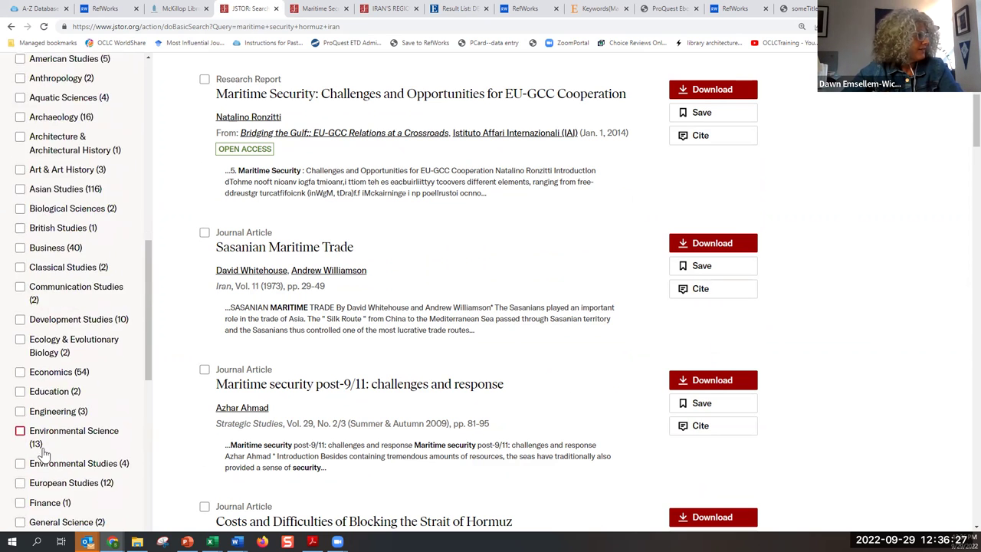
pyautogui.scroll(3, 43, 455)
pyautogui.scroll(4, 433, 395)
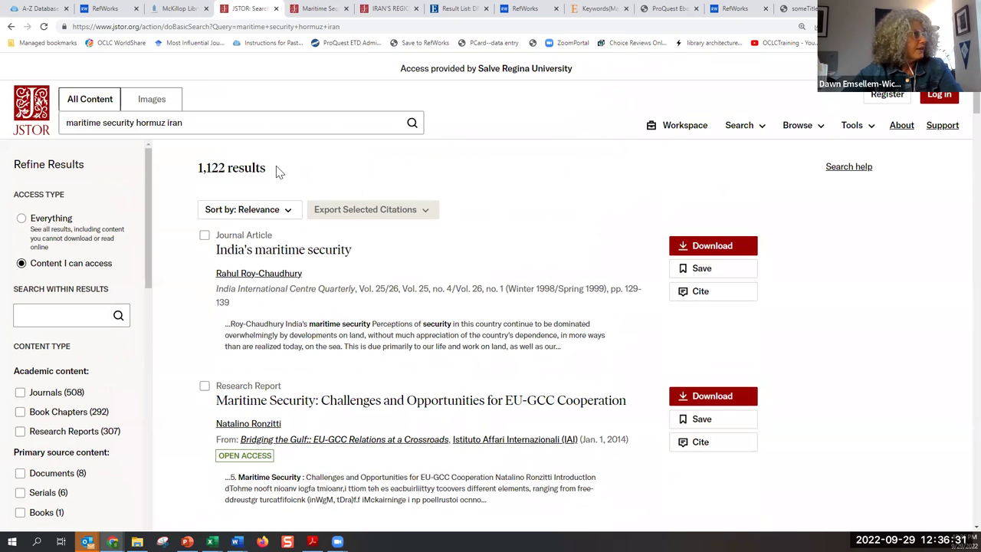
pyautogui.moveTo(278, 168); pyautogui.dragTo(197, 169)
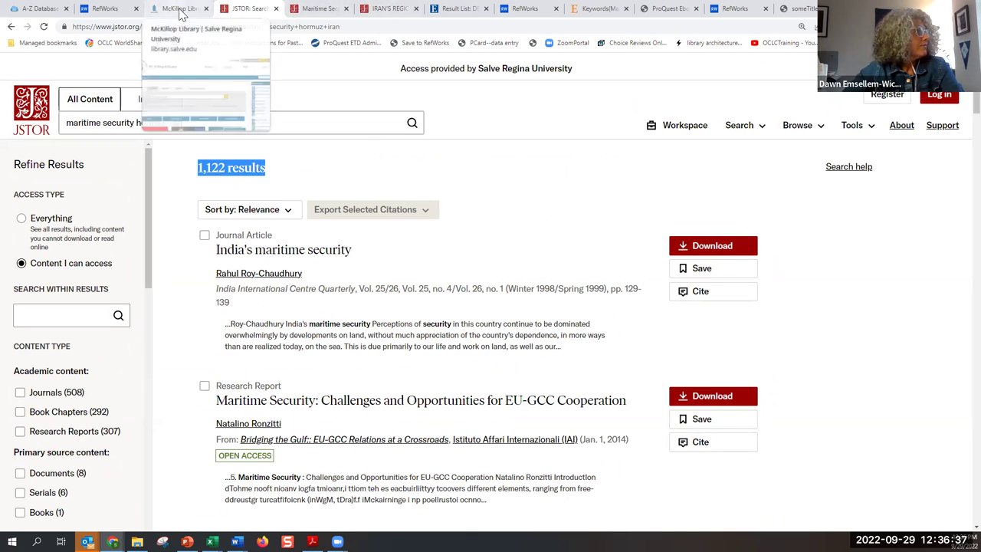
# Step: Search Google for "google scholar" in place of the JSTOR page and open the Google Scholar site
pyautogui.click(236, 26)
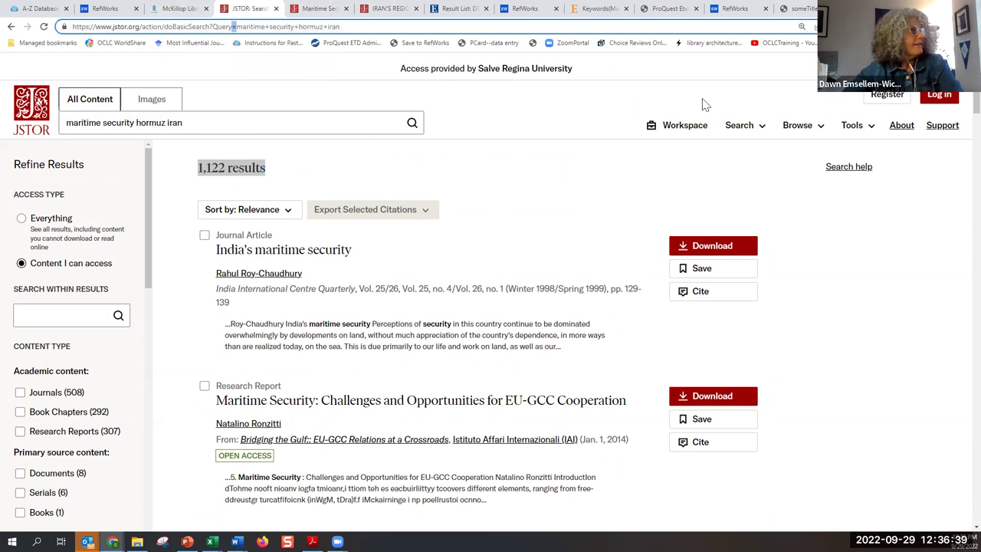
pyautogui.hotkey('ctrl', 'a')
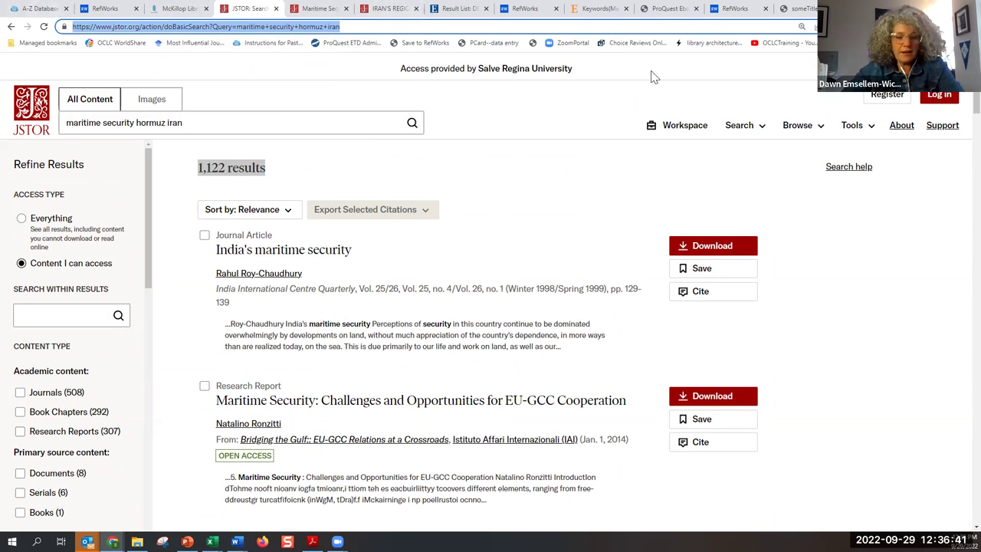
pyautogui.write('gogg')
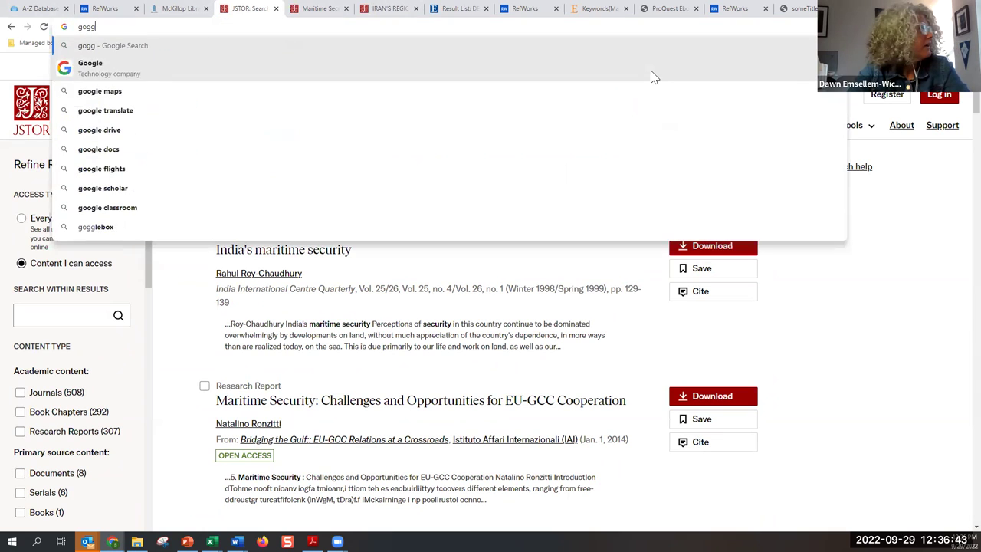
pyautogui.press('BackSpace')
pyautogui.write('ogle')
pyautogui.press('Return')
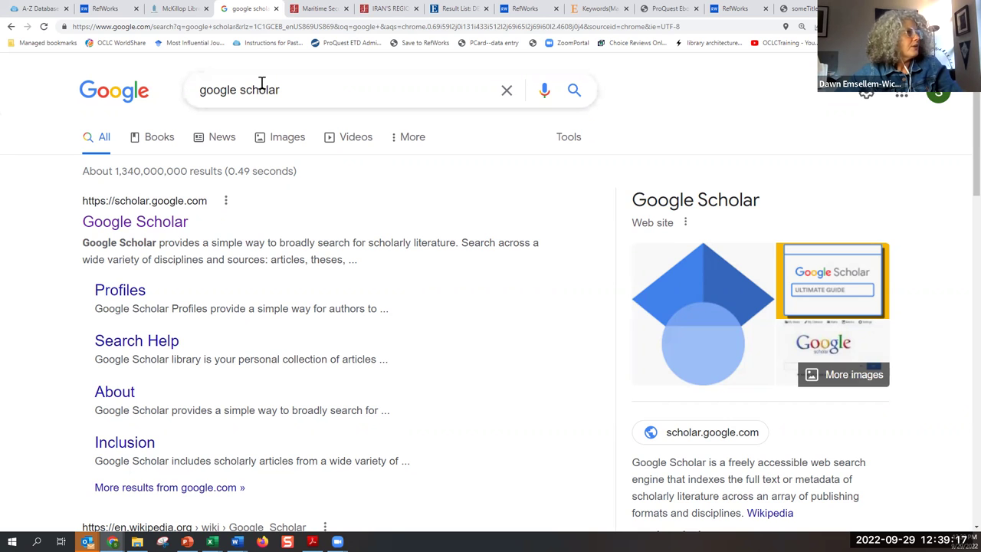
pyautogui.click(137, 224)
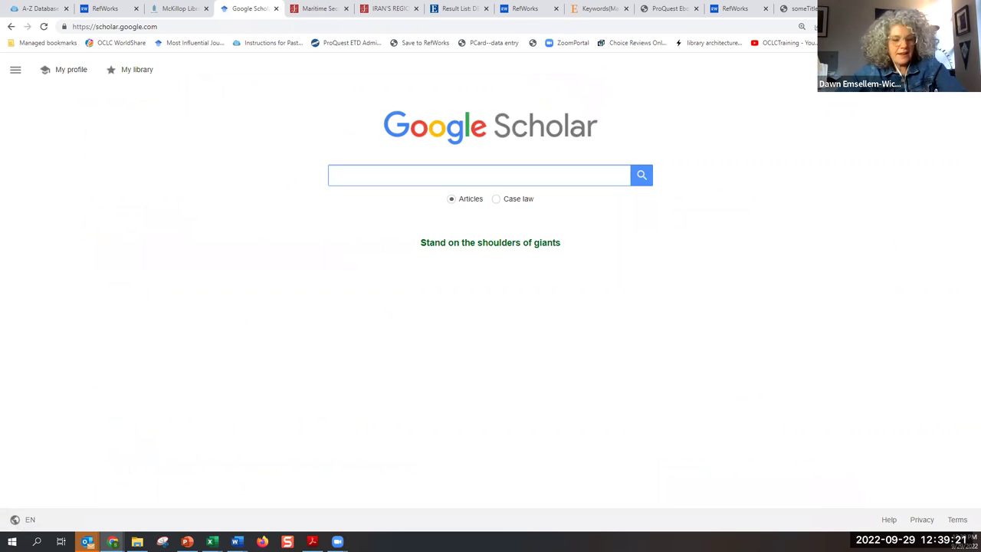
# Step: Enlarge the Google Scholar page and open the Library links section of its settings
pyautogui.hotkey('ctrl', '+')
pyautogui.hotkey('ctrl', '+')
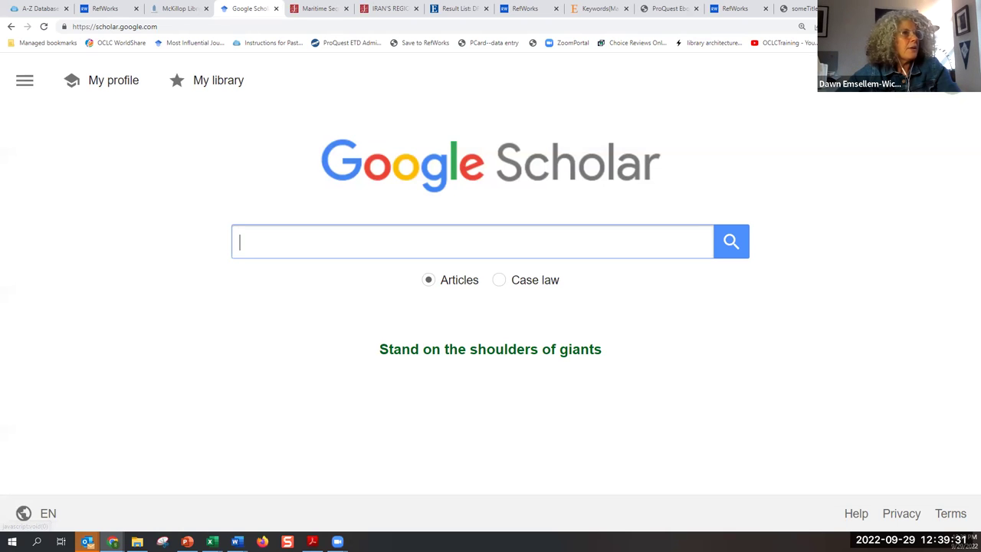
pyautogui.click(24, 83)
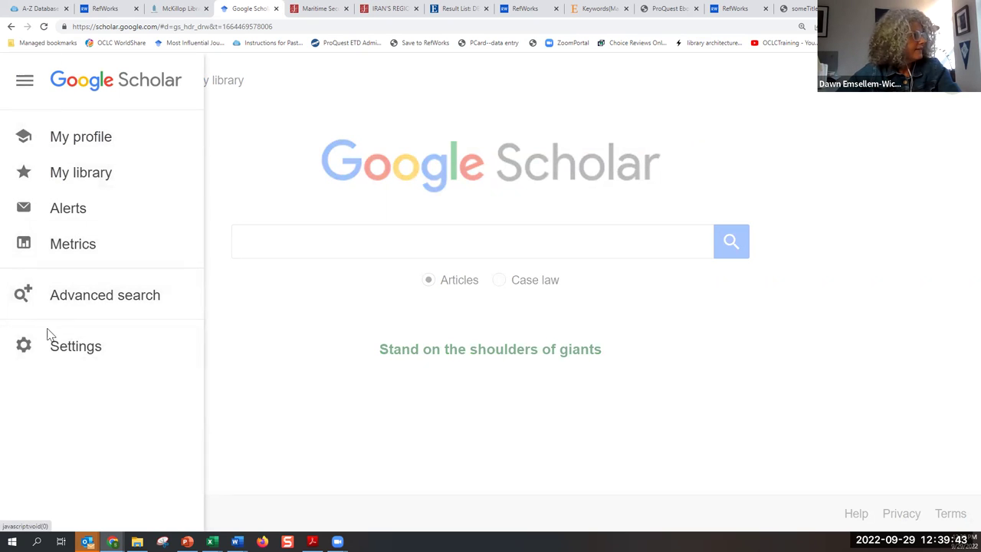
pyautogui.click(139, 358)
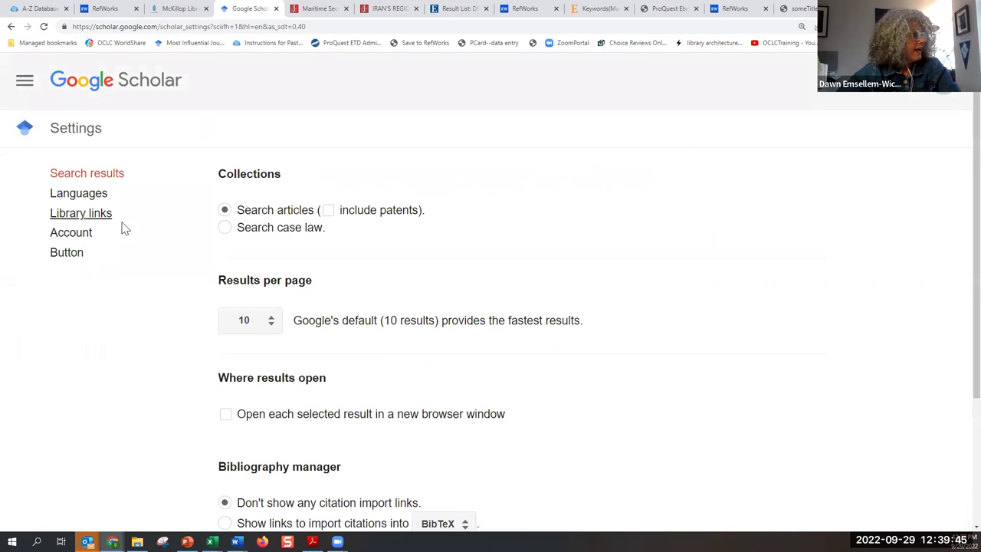
pyautogui.click(86, 215)
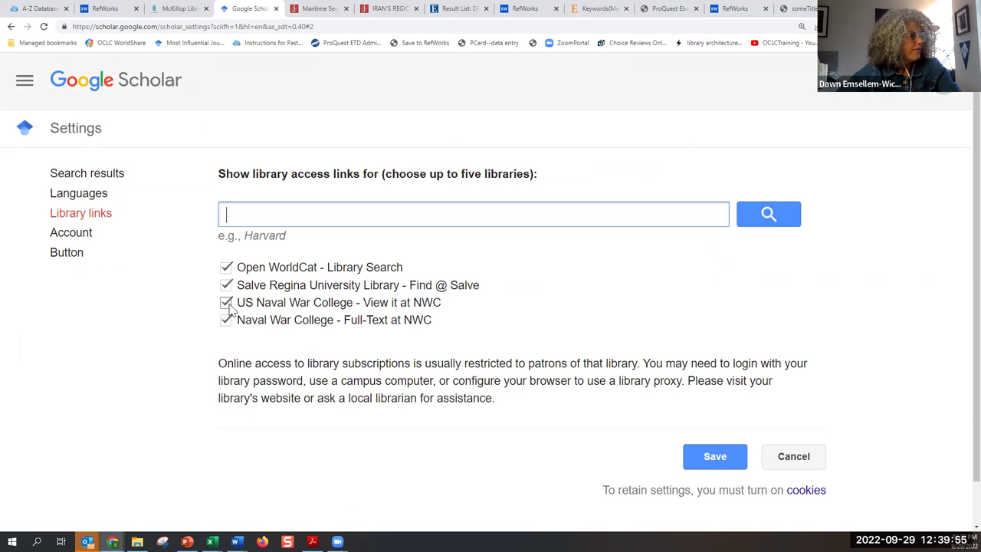
# Step: Enter "naval war college" as the library to look up for access links
pyautogui.click(246, 216)
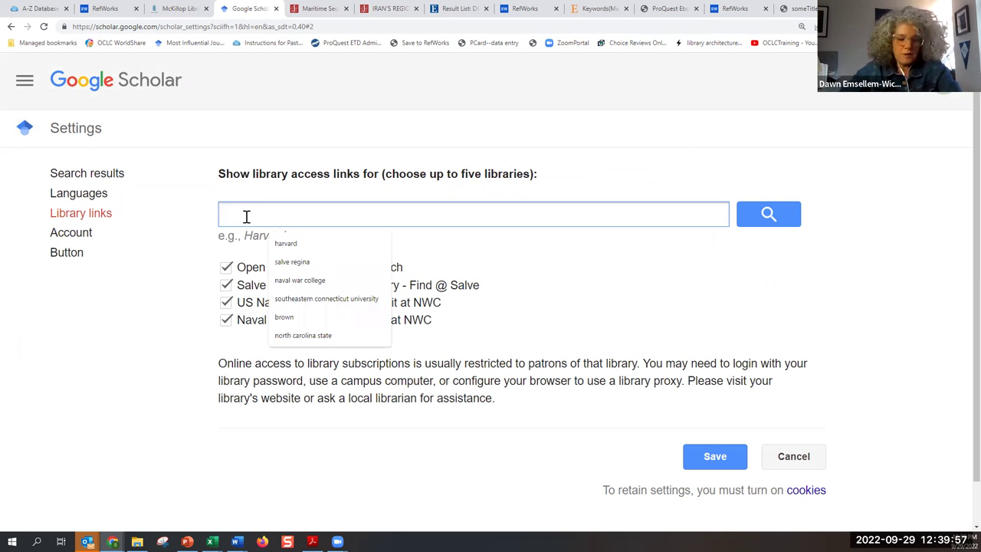
pyautogui.write('naval')
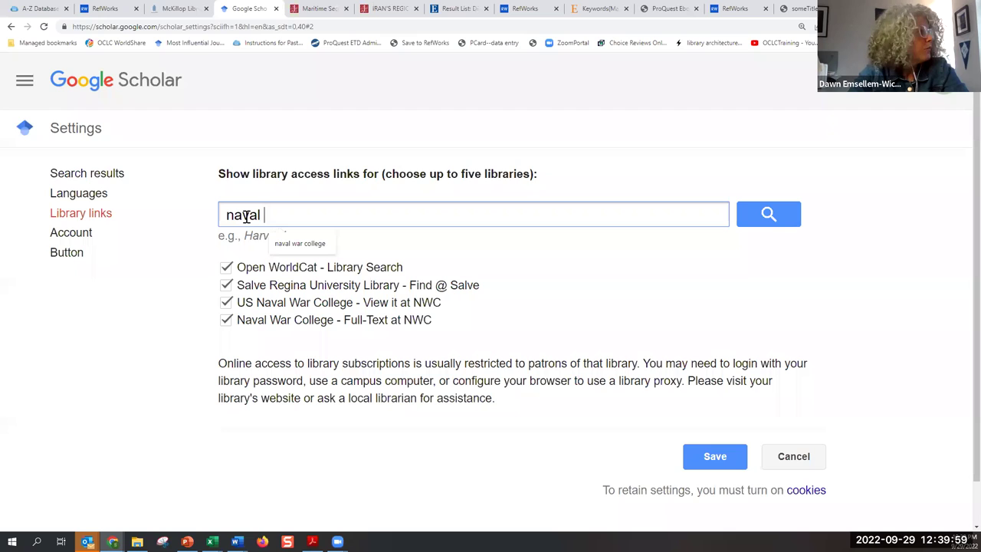
pyautogui.write(' war')
pyautogui.press('Down')
pyautogui.press('Return')
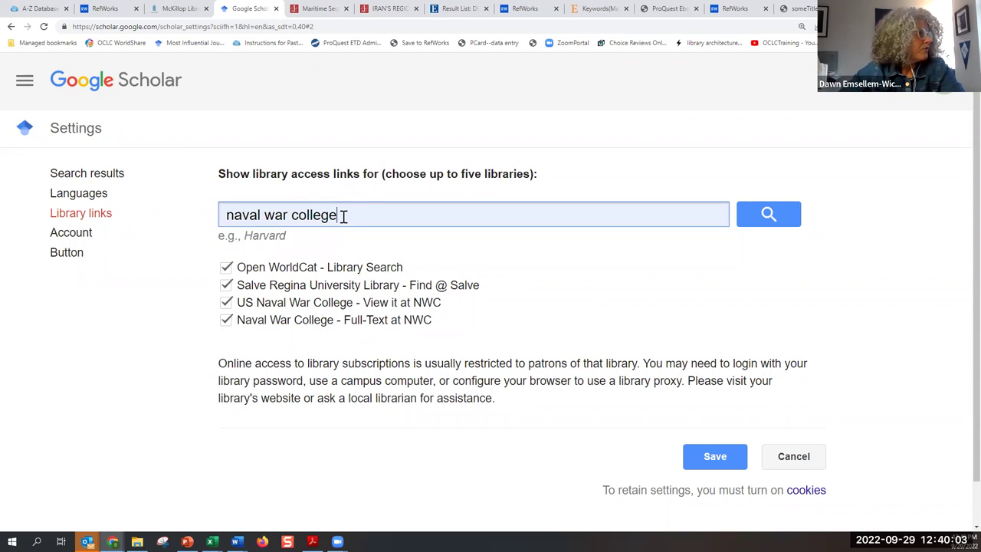
# Step: Search the library access links for "salve regina" and save the settings with all listed libraries enabled
pyautogui.hotkey('ctrl', 'a')
pyautogui.write('salve ')
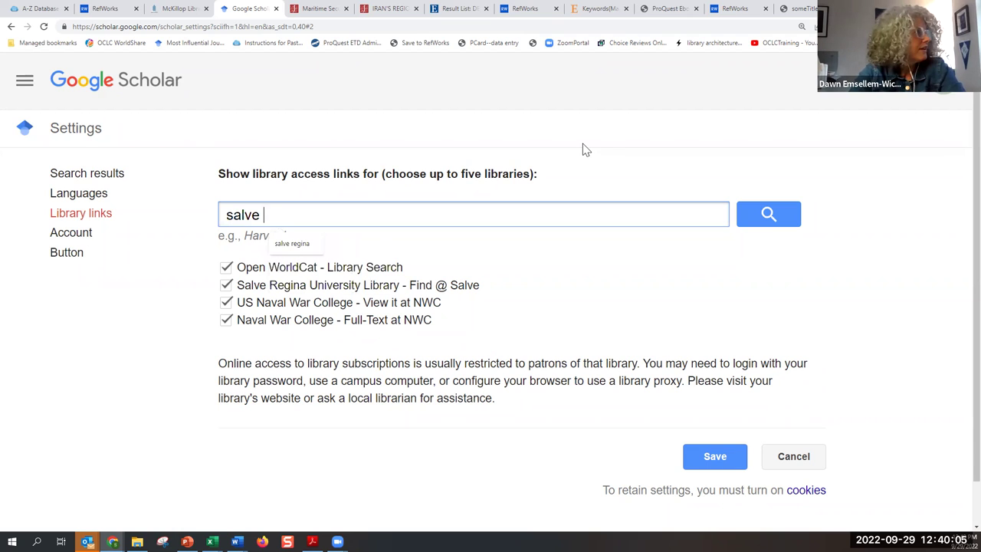
pyautogui.write('regina')
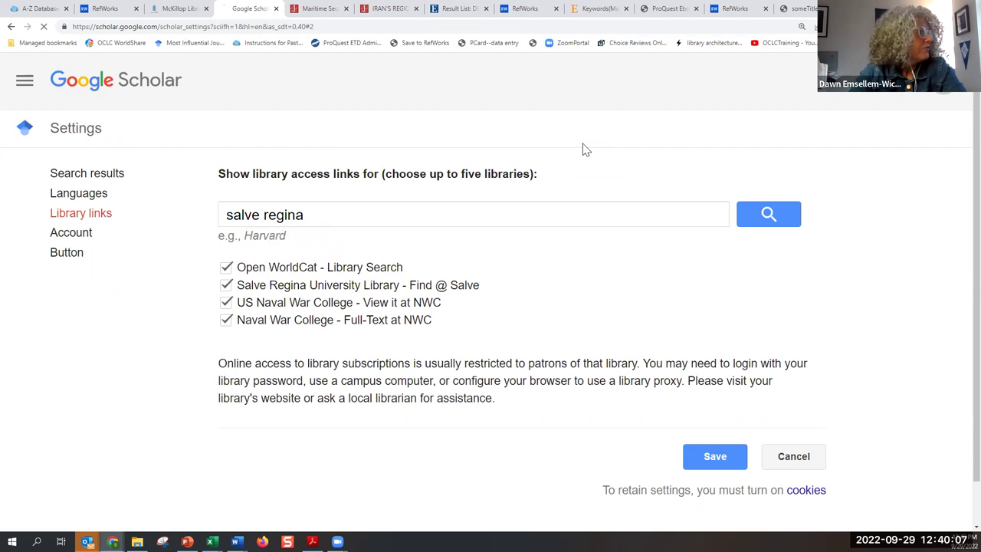
pyautogui.press('Return')
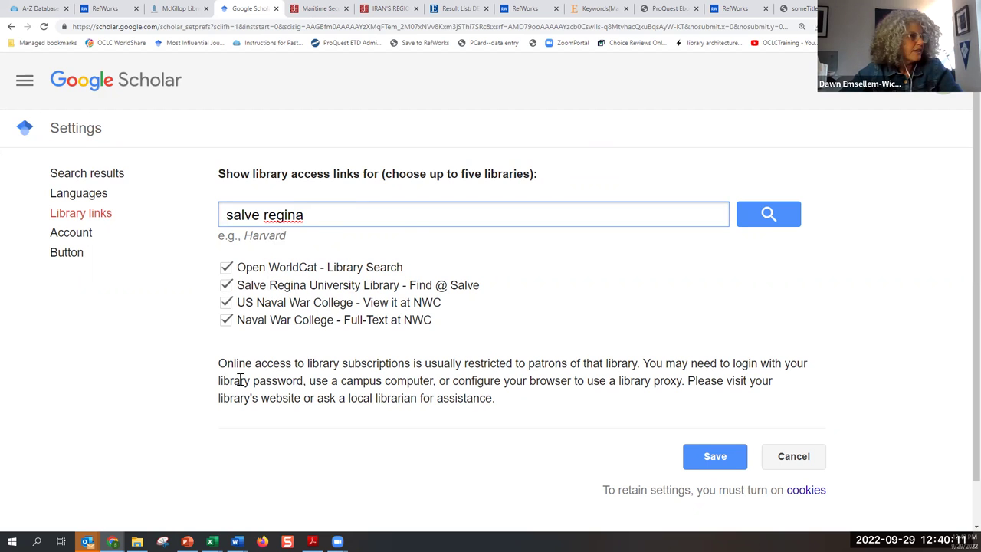
pyautogui.click(701, 460)
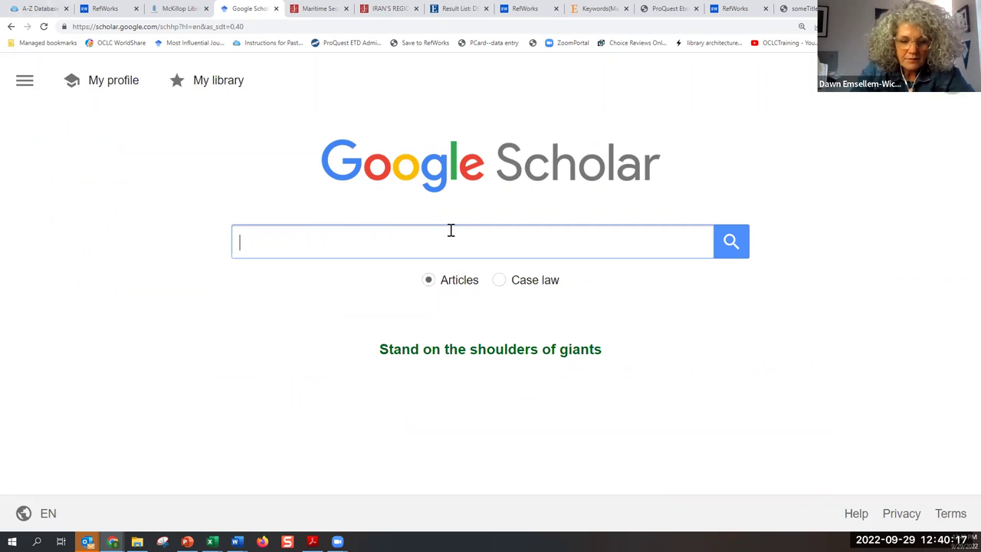
# Step: Search Google Scholar articles for "strait of hormuz policy piracy"
pyautogui.write('mar')
pyautogui.press('BackSpace')
pyautogui.press('BackSpace')
pyautogui.press('BackSpace')
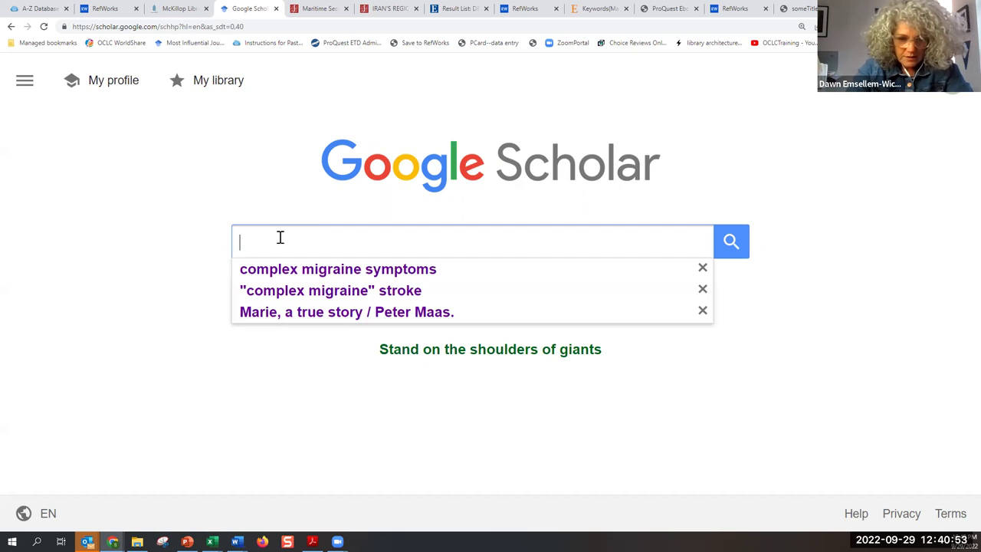
pyautogui.write('strait of hormuz ')
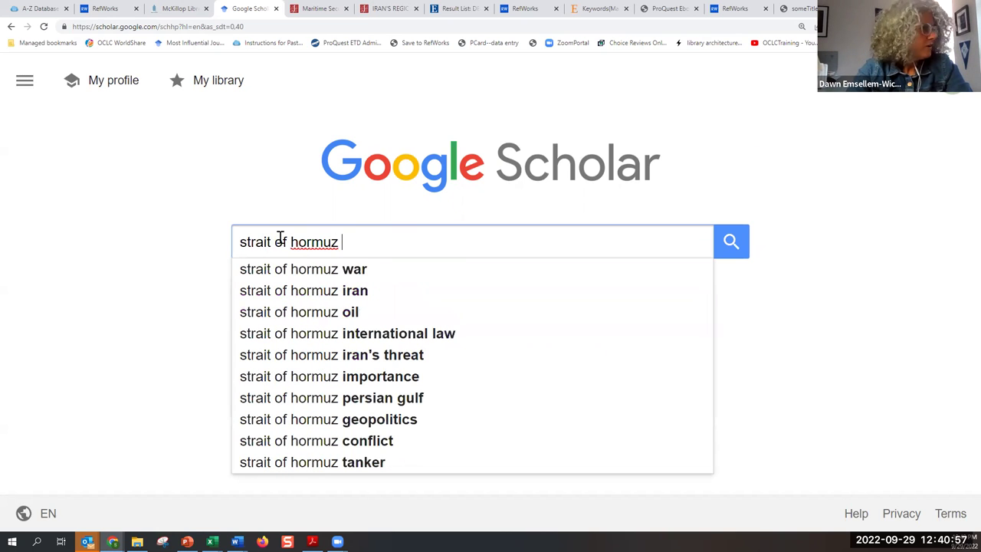
pyautogui.write('poli')
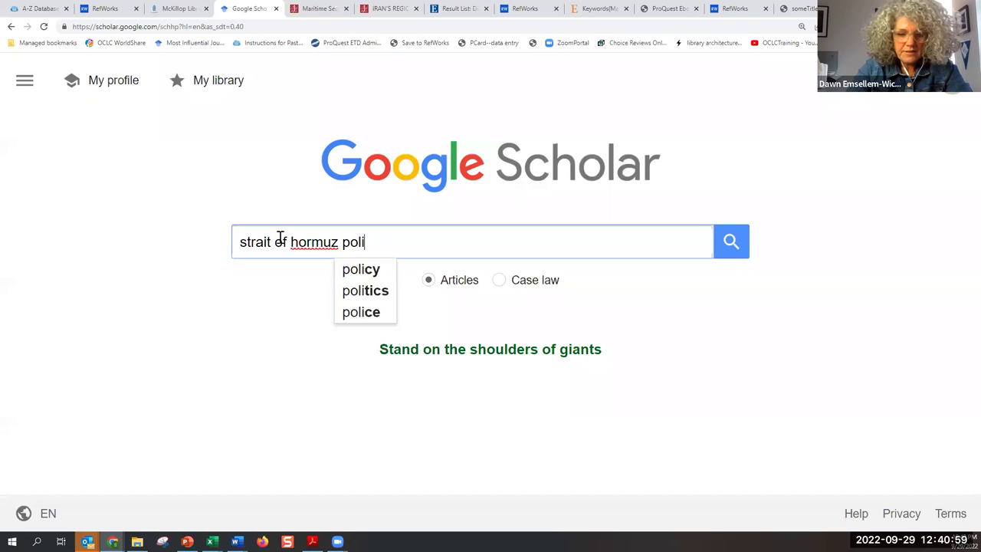
pyautogui.write('cy piracy')
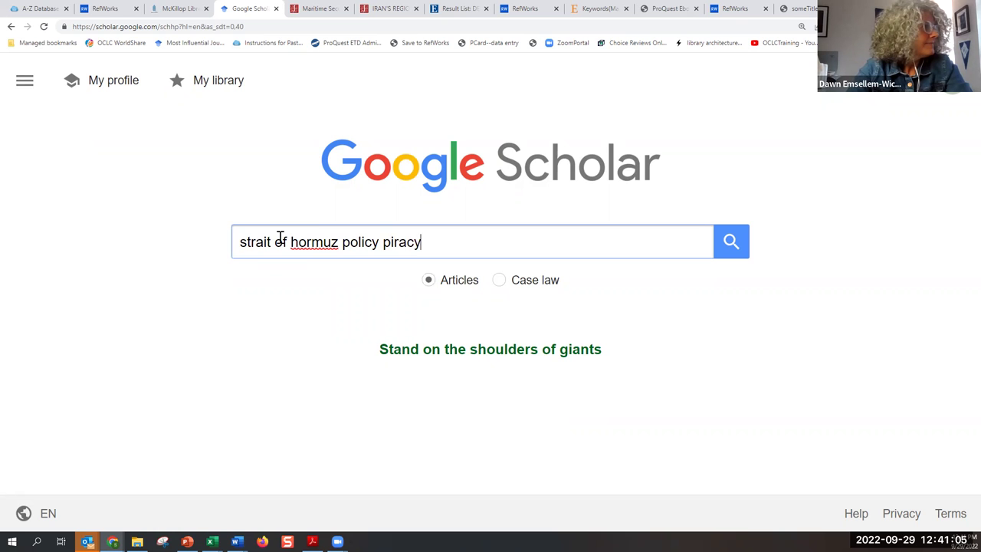
pyautogui.press('Return')
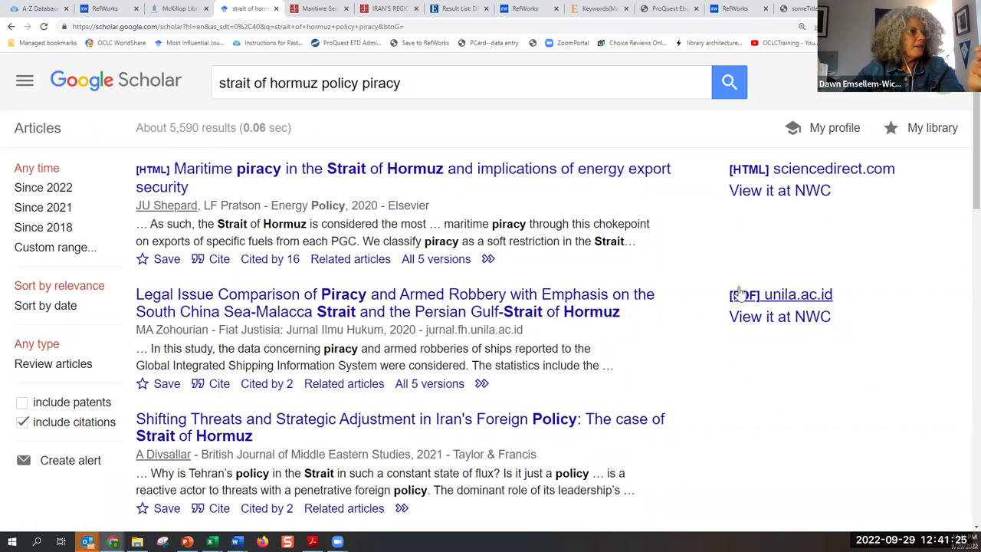
# Step: Open the sciencedirect.com full text of the first result on maritime piracy and display the article's PDF
pyautogui.click(782, 170)
pyautogui.scroll(-3, 467, 258)
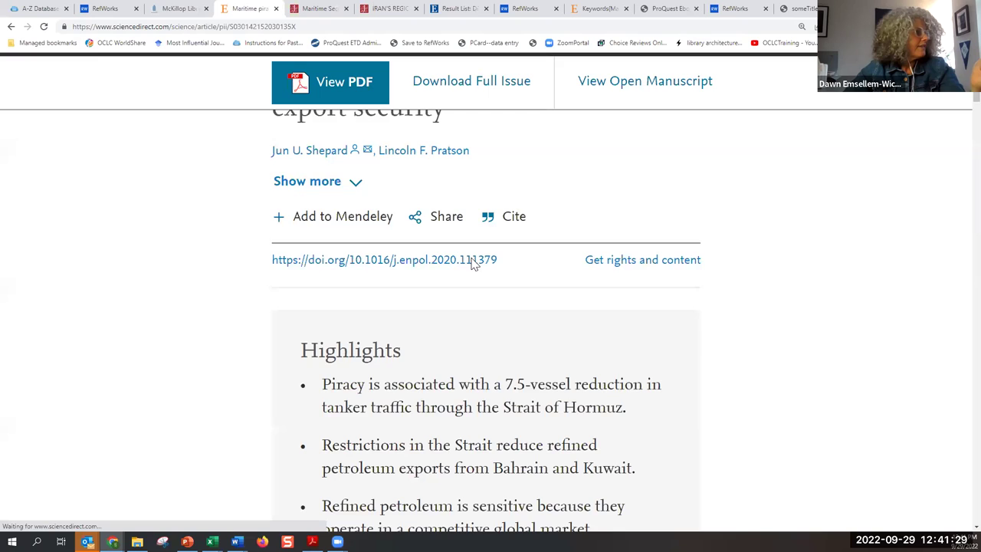
pyautogui.scroll(3, 473, 264)
pyautogui.click(325, 126)
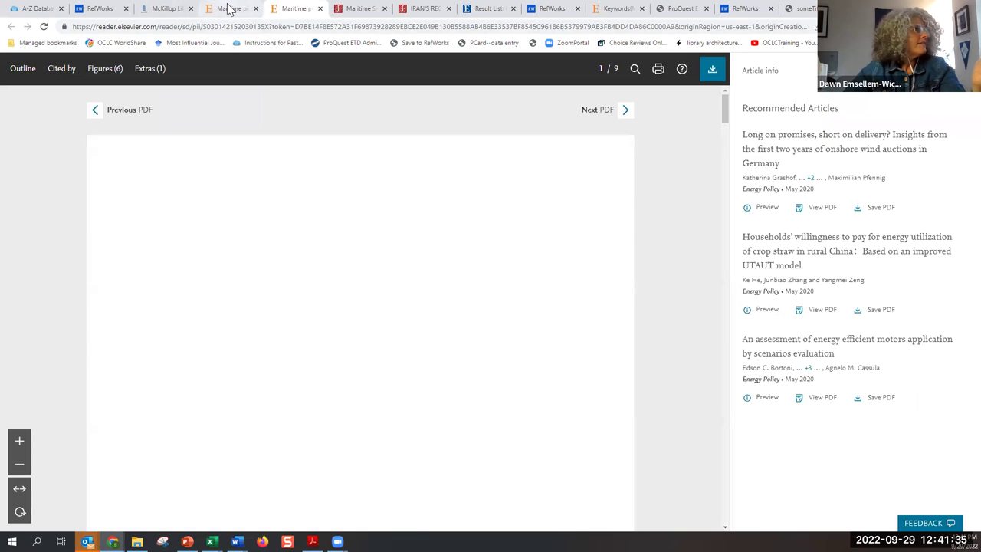
# Step: Return to the Google Scholar results and look over the articles that cite the first maritime piracy article
pyautogui.click(227, 9)
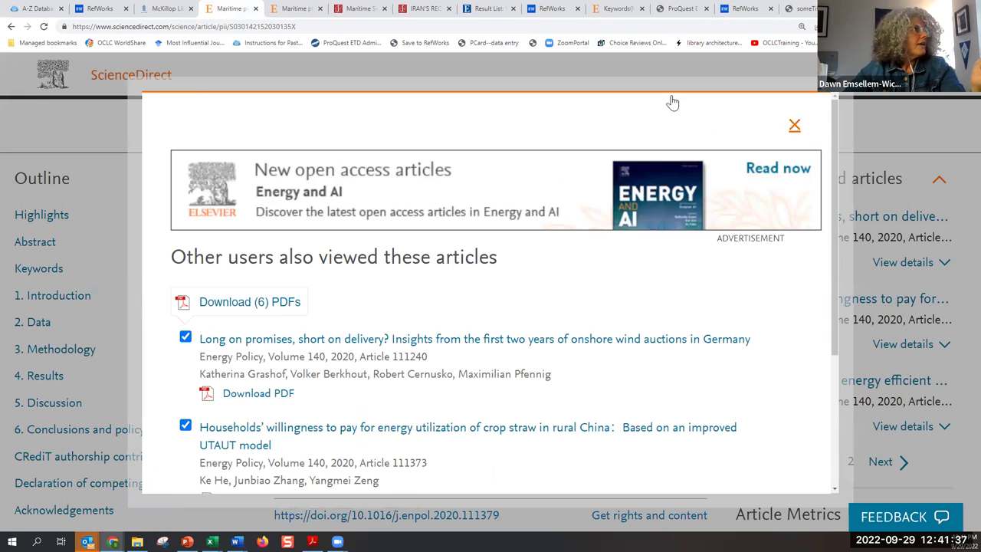
pyautogui.click(4, 61)
pyautogui.click(10, 27)
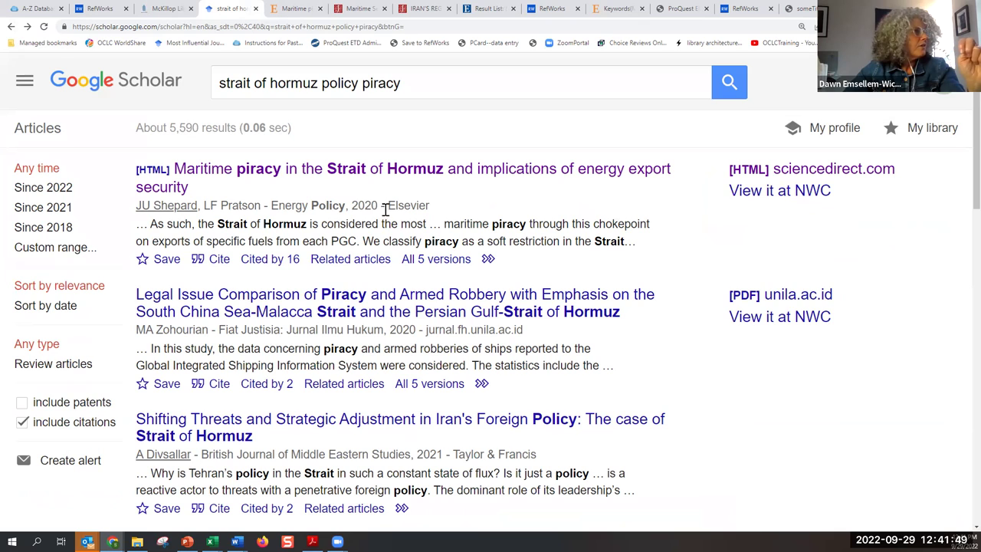
pyautogui.click(264, 259)
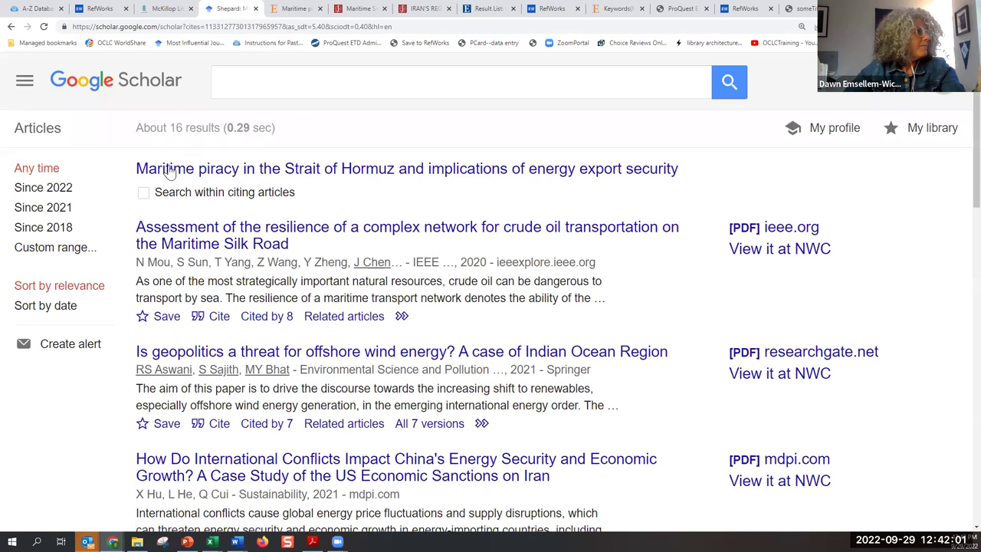
pyautogui.scroll(-3, 236, 244)
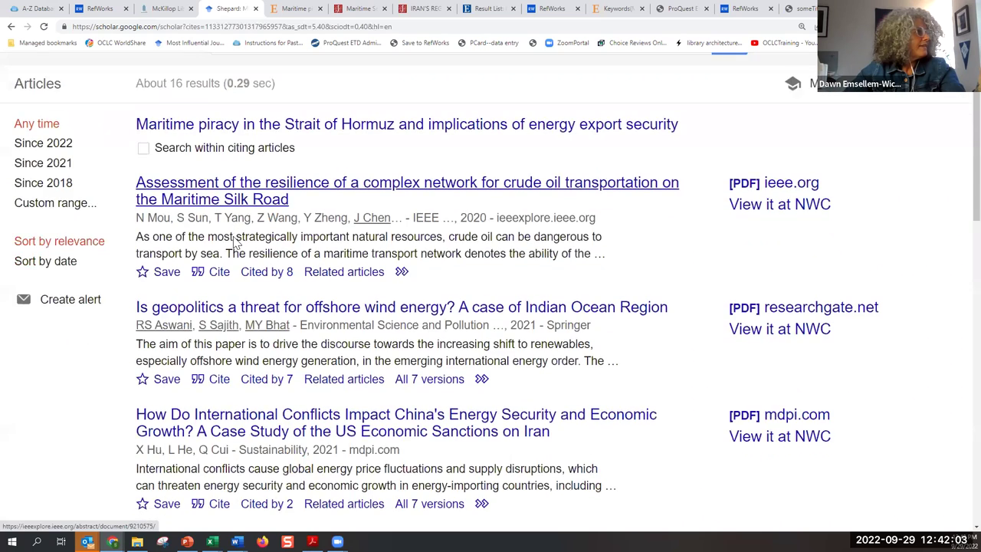
pyautogui.scroll(3, 235, 237)
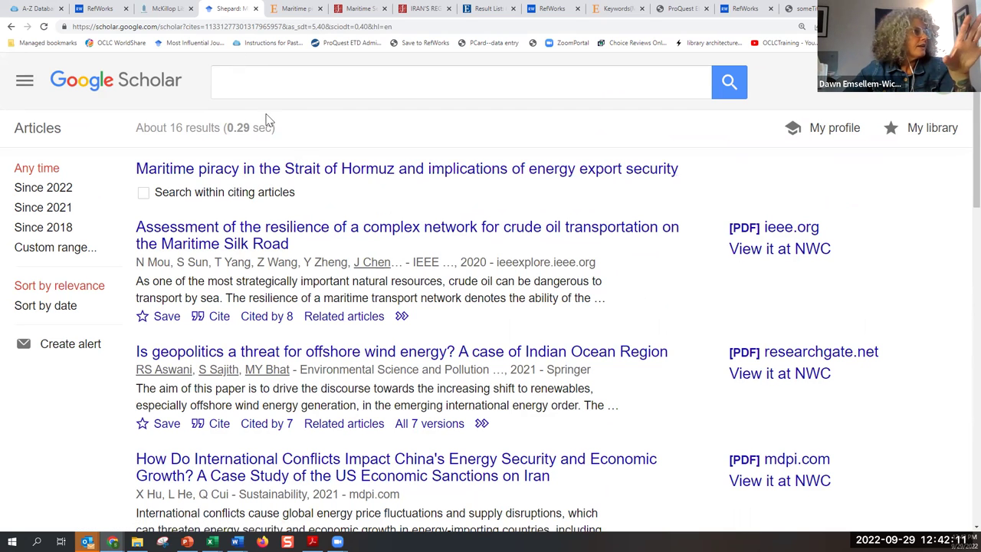
# Step: Look through the maritime piracy PDF down to its reference list and return to the list of citing articles
pyautogui.click(288, 12)
pyautogui.scroll(-1, 649, 141)
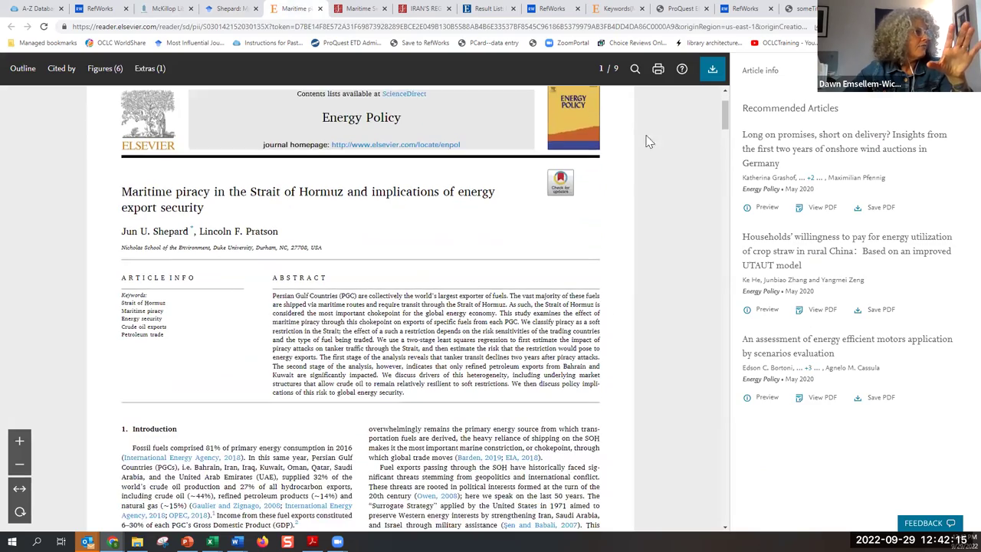
pyautogui.moveTo(725, 112); pyautogui.dragTo(726, 364)
pyautogui.moveTo(728, 397); pyautogui.dragTo(745, 496)
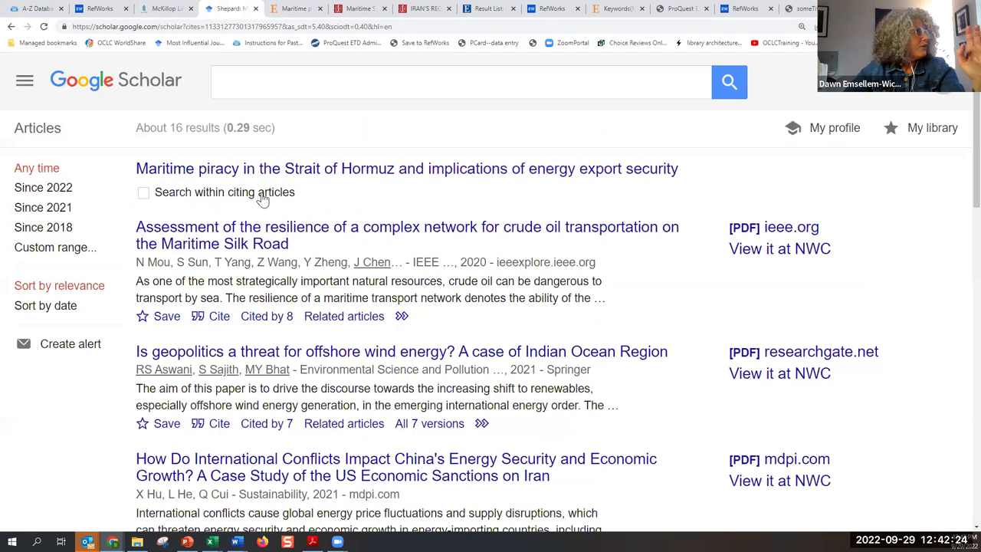
pyautogui.click(227, 8)
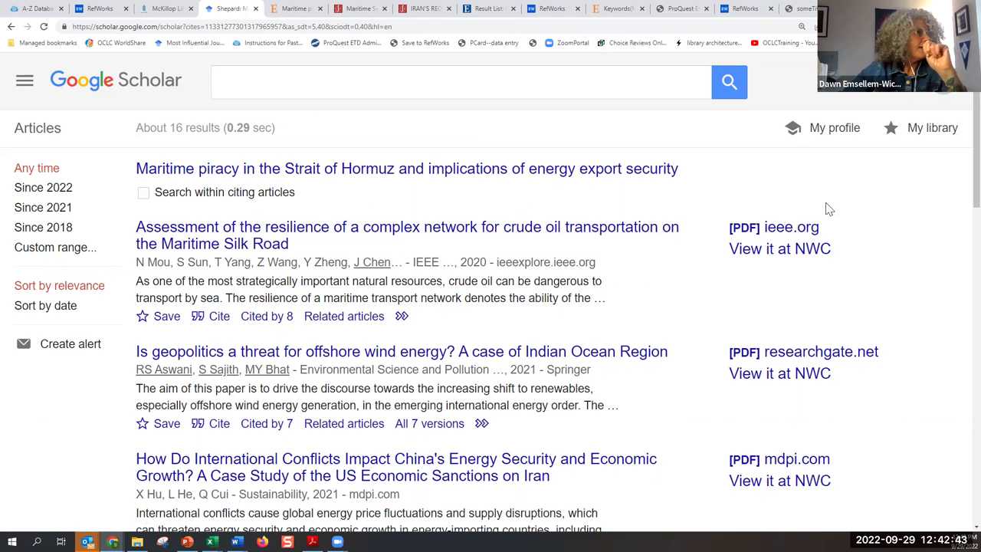
# Step: View the citation formats and export options for the first citing article, close them, and return to the original search results
pyautogui.click(218, 318)
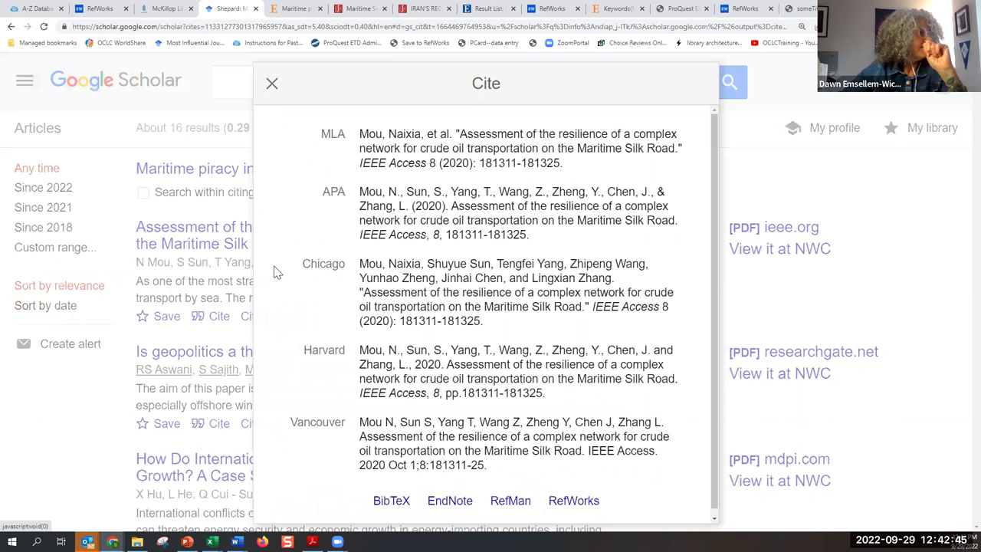
pyautogui.scroll(-1, 495, 443)
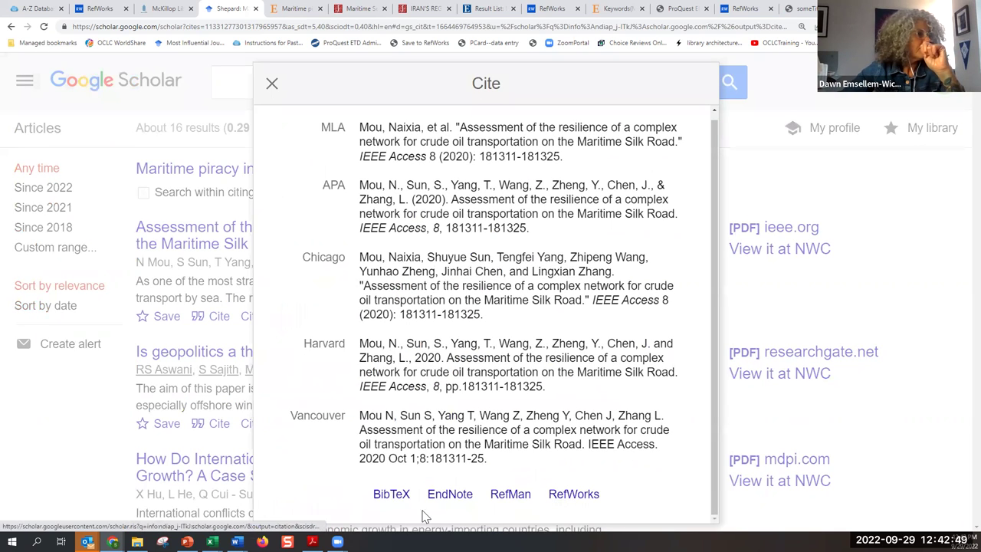
pyautogui.click(271, 84)
pyautogui.scroll(-2, 450, 341)
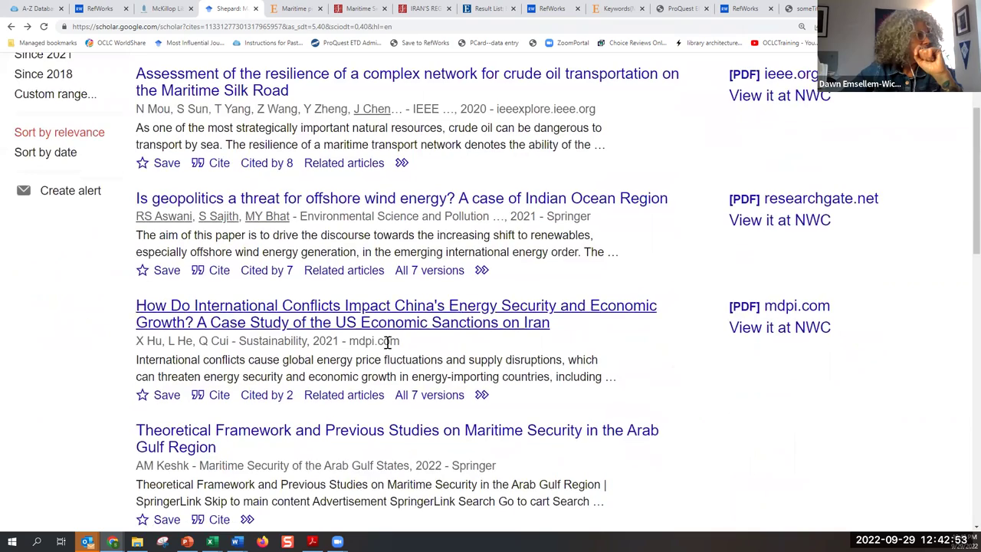
pyautogui.scroll(2, 414, 345)
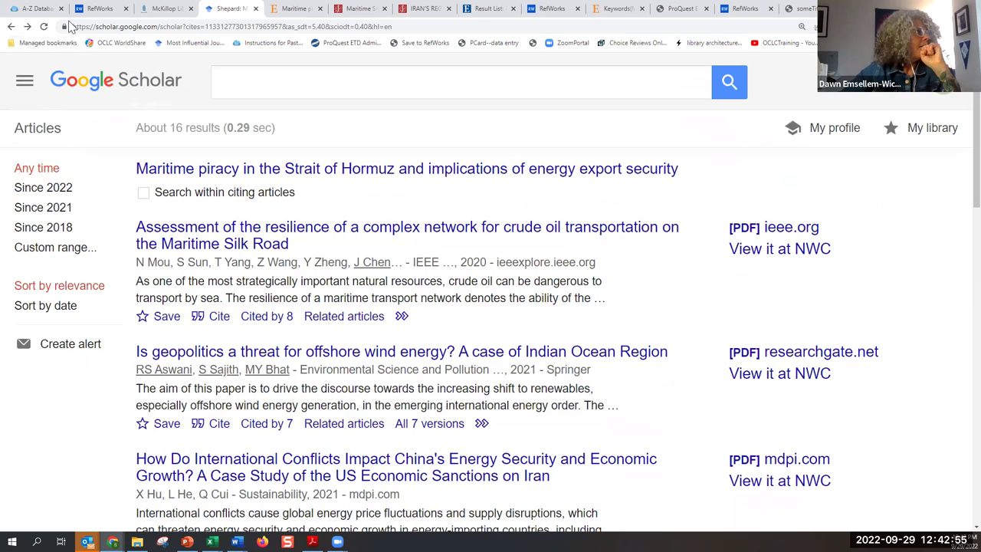
pyautogui.click(10, 26)
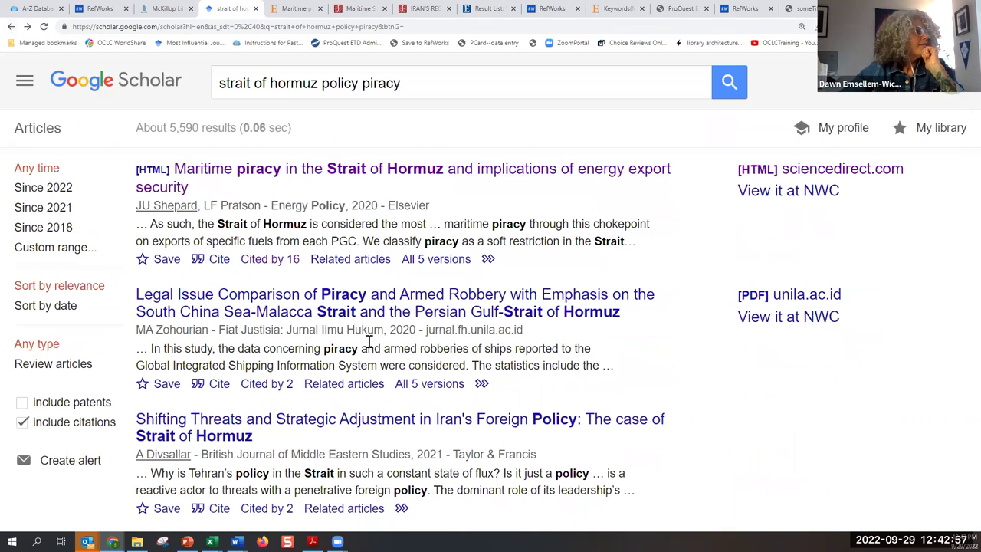
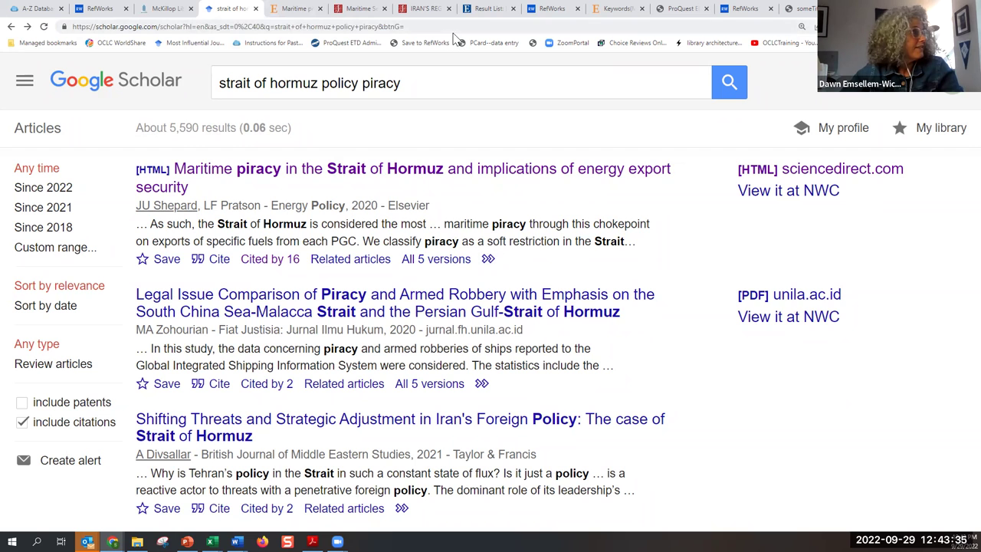
# Step: Search the web for "harvard think tank" in place of the maritime piracy PDF and open Harvard Library's Think Tank Search guide
pyautogui.moveTo(300, 17)
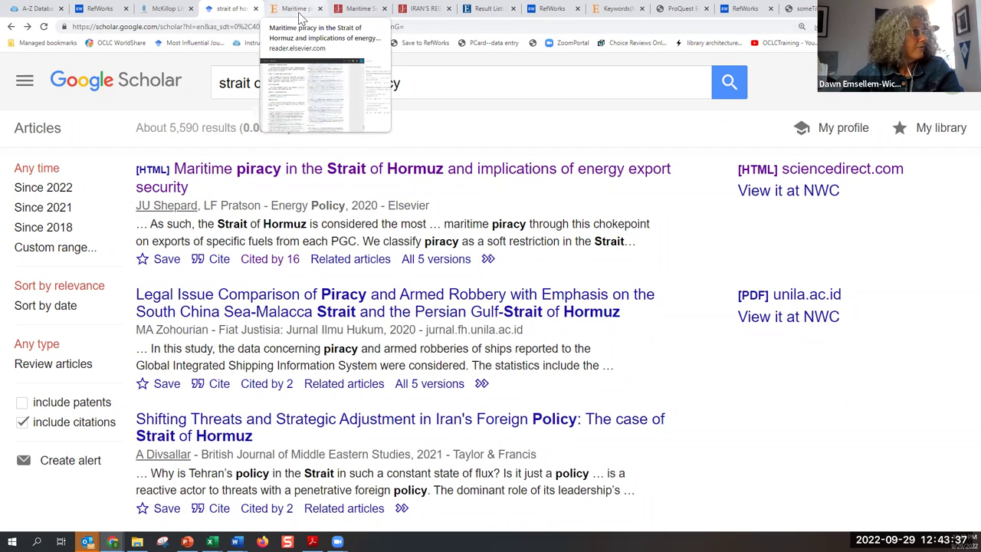
pyautogui.click(299, 15)
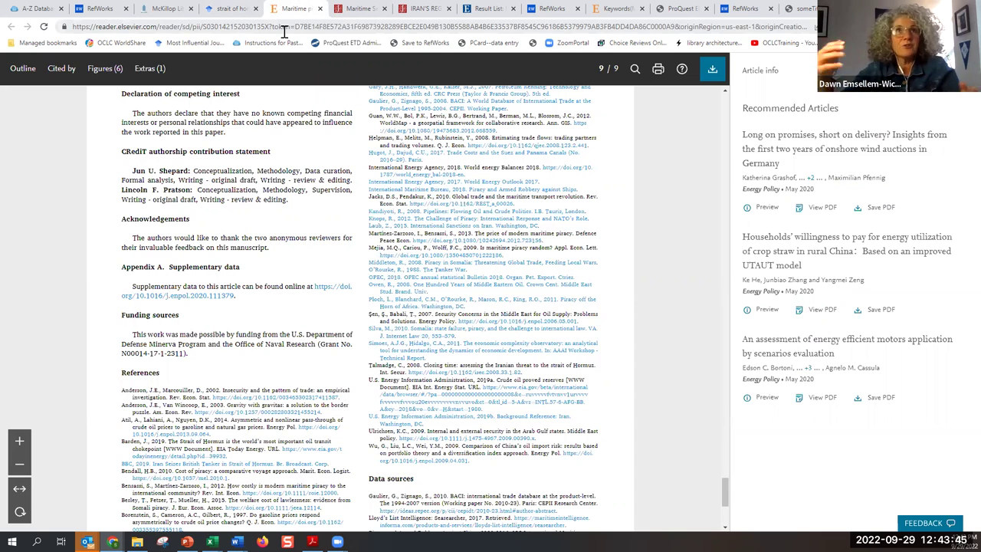
pyautogui.click(284, 33)
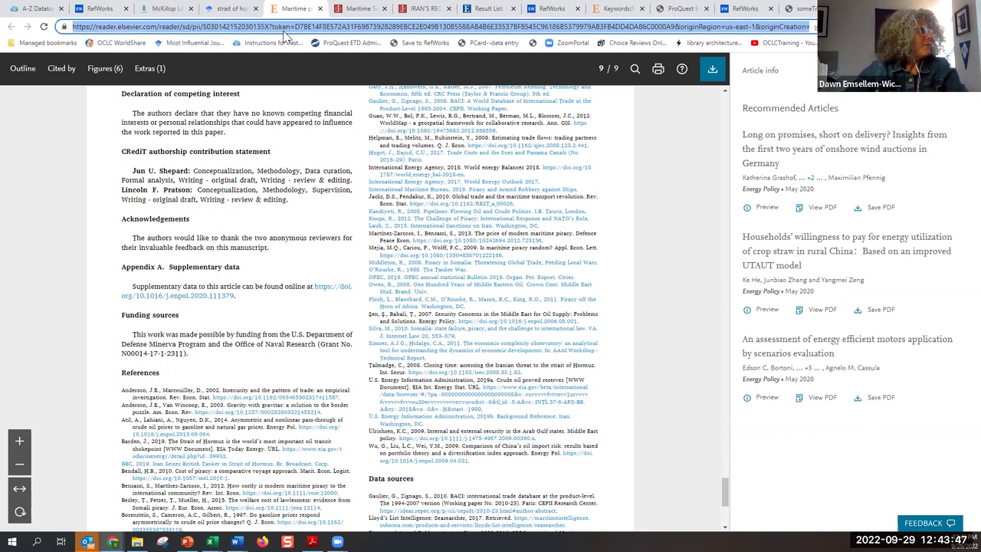
pyautogui.write('harva')
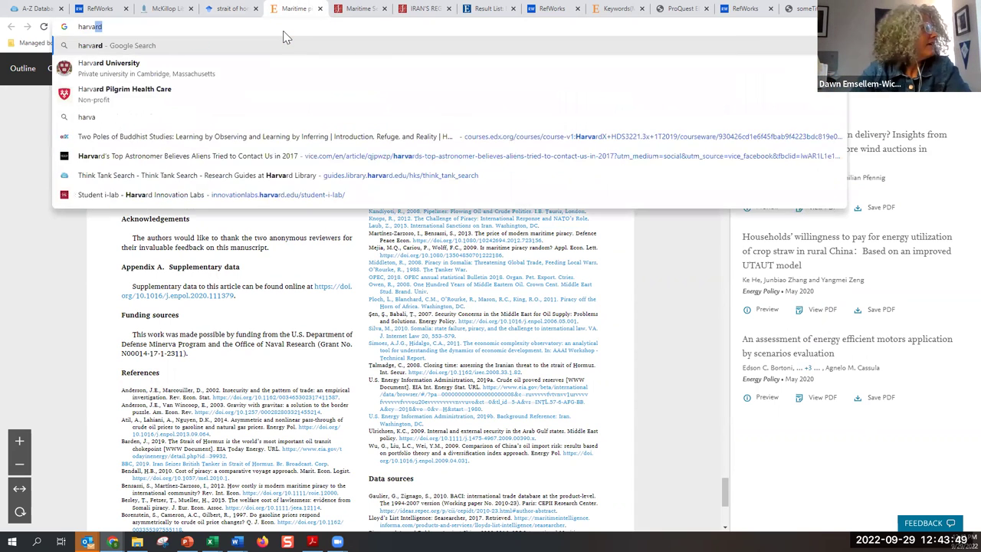
pyautogui.write('rd think')
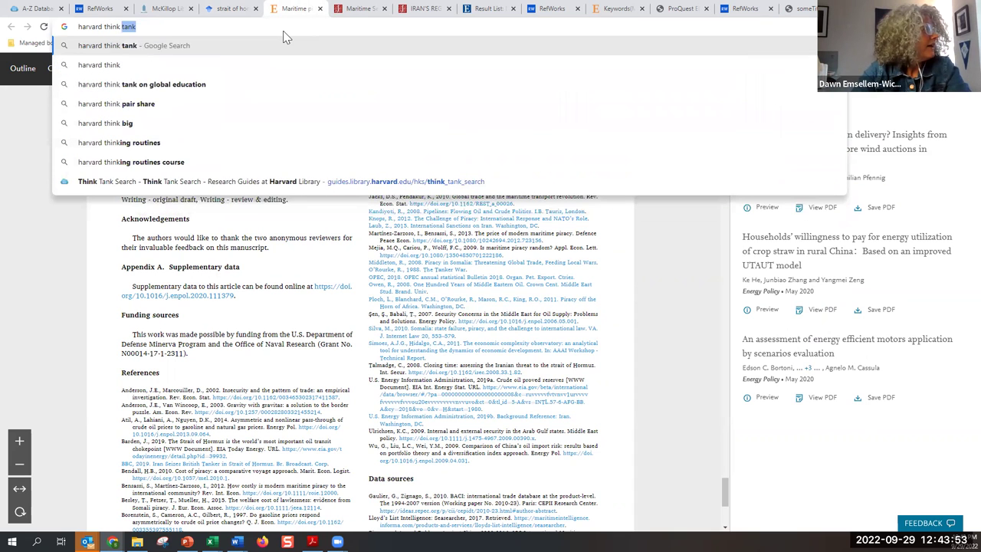
pyautogui.press('Return')
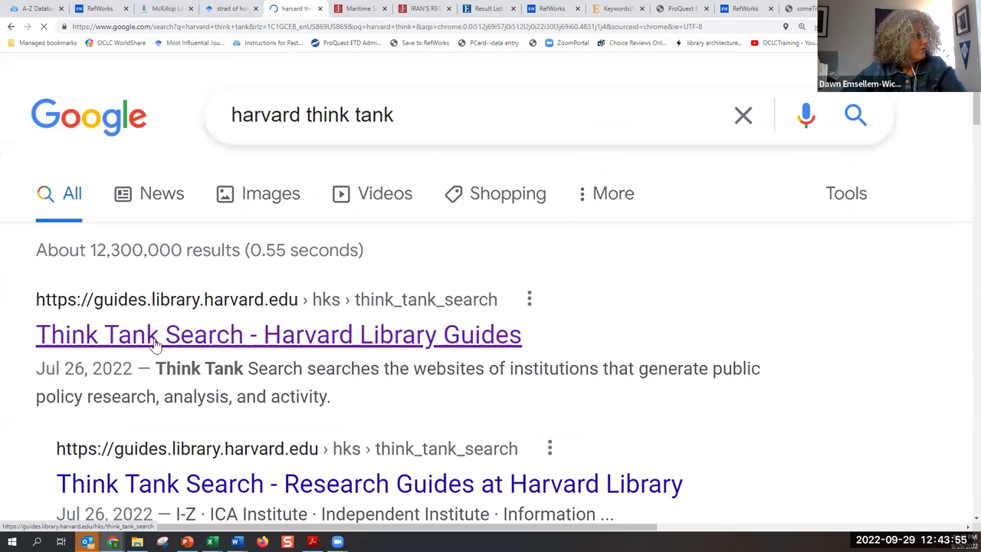
pyautogui.click(244, 337)
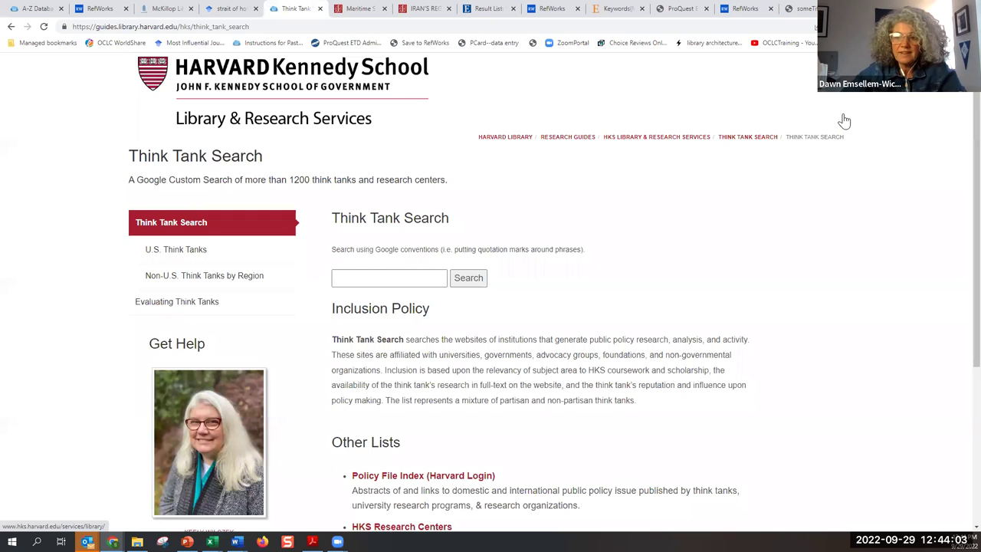
# Step: Search the think tank sites for "maritime security policy hormuz" and look over the results
pyautogui.click(404, 270)
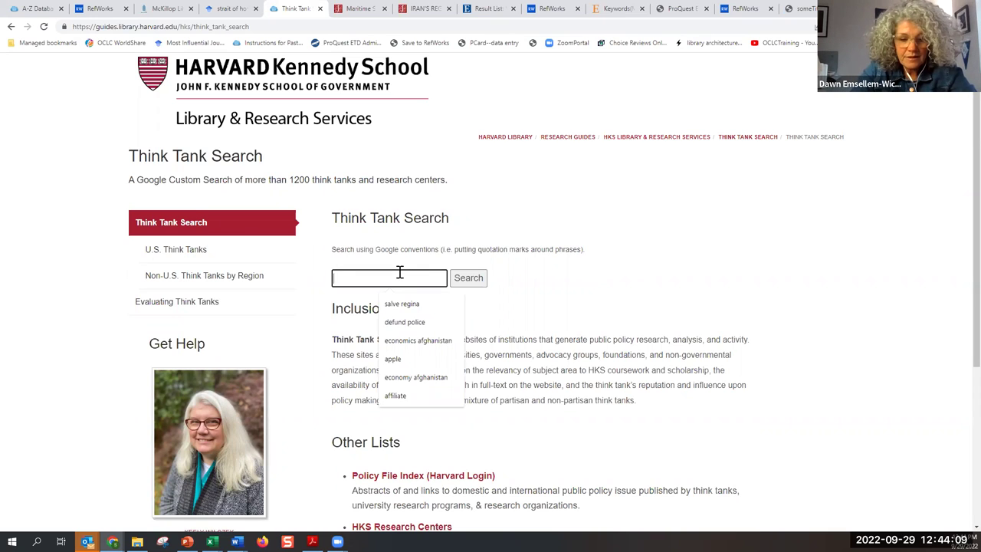
pyautogui.write('ma')
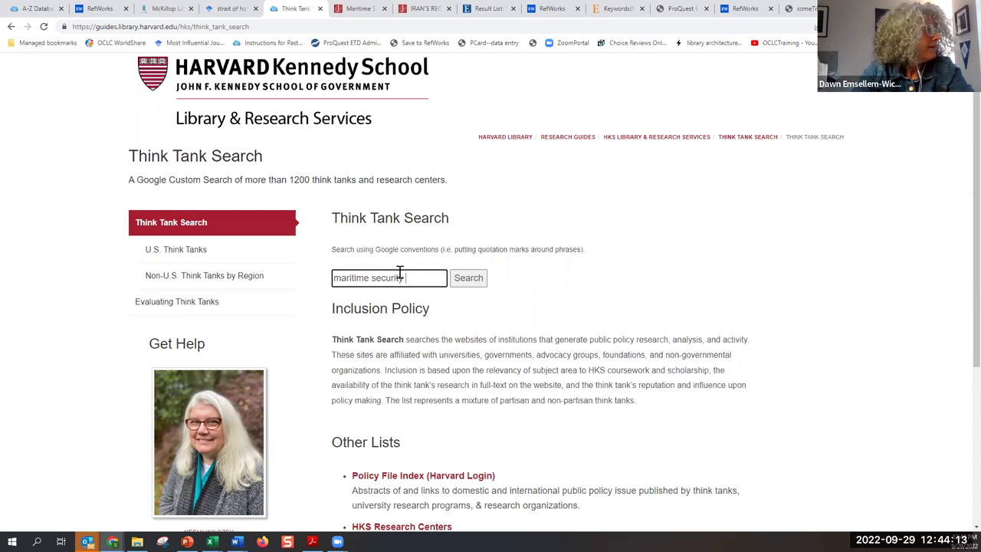
pyautogui.write('ritime security policy hormuz')
pyautogui.press('Return')
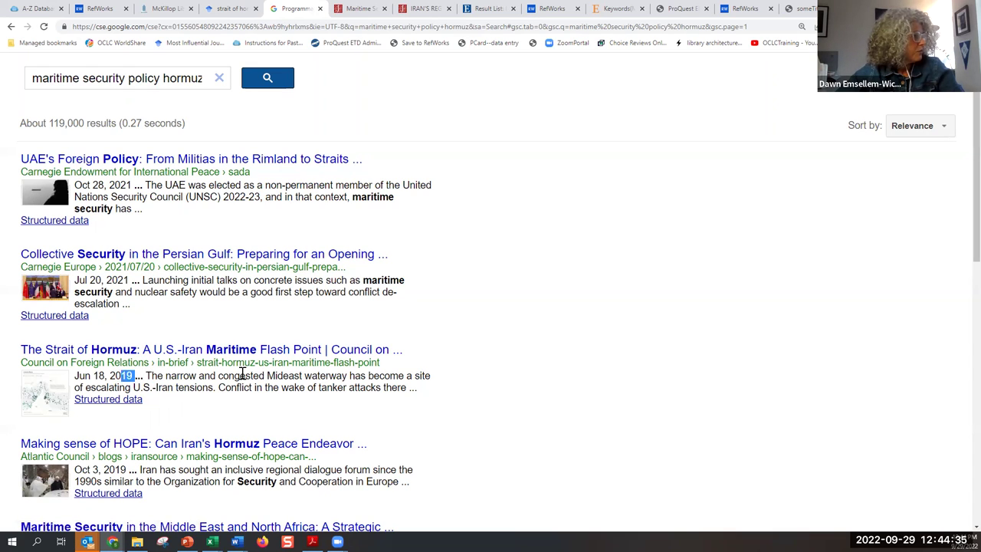
pyautogui.scroll(-2, 242, 373)
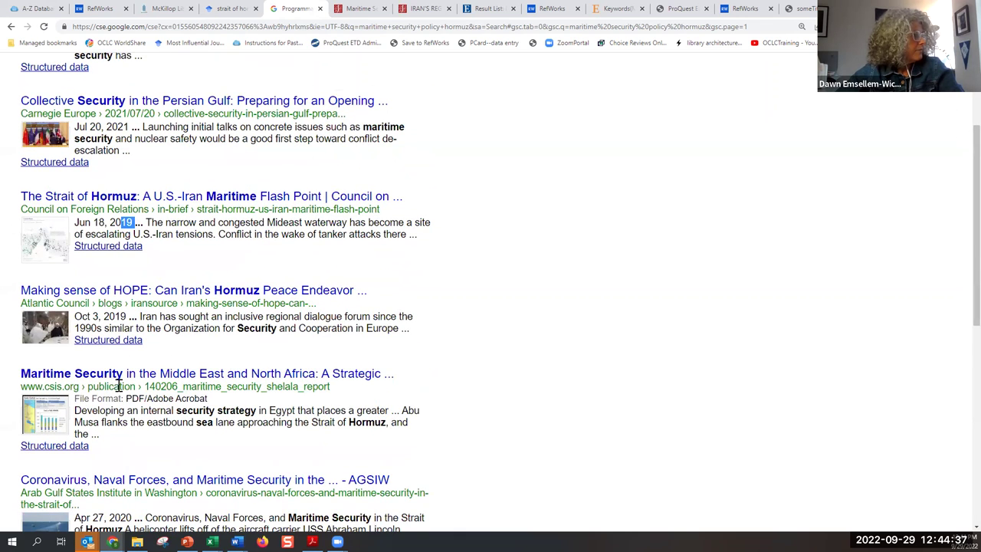
pyautogui.scroll(-1, 119, 386)
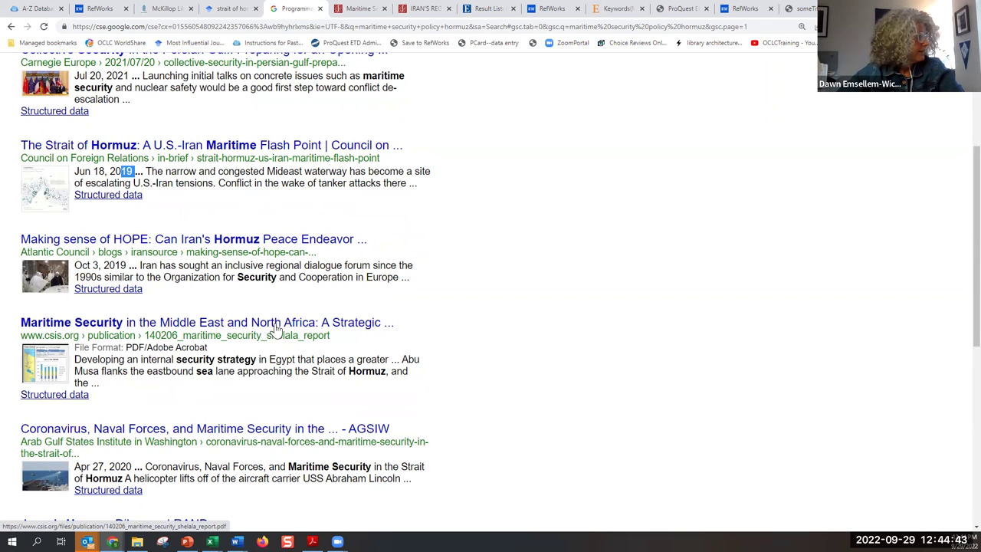
pyautogui.scroll(3, 182, 350)
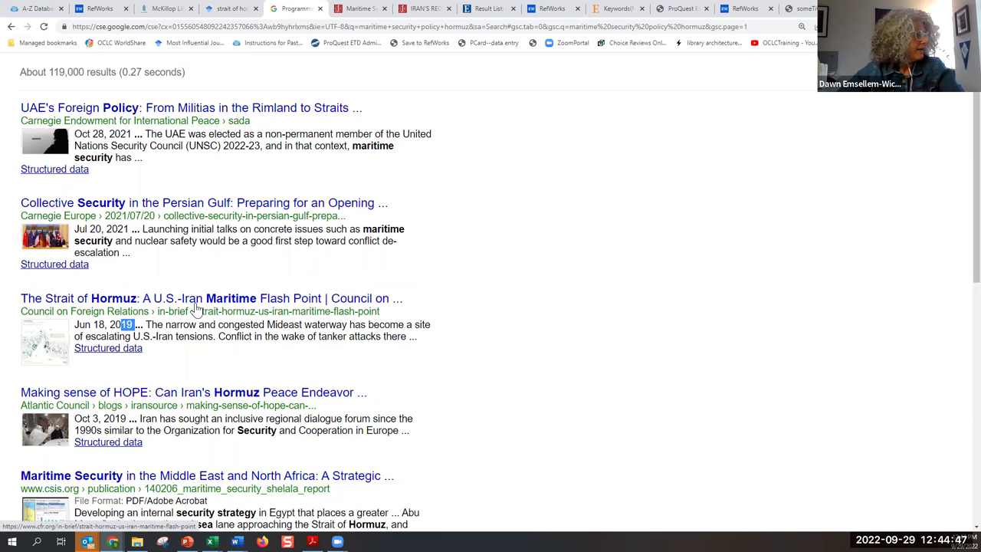
# Step: Open the Carnegie Europe article "Collective Security in the Persian Gulf: Preparing for an Opening" and skim its text
pyautogui.click(193, 203)
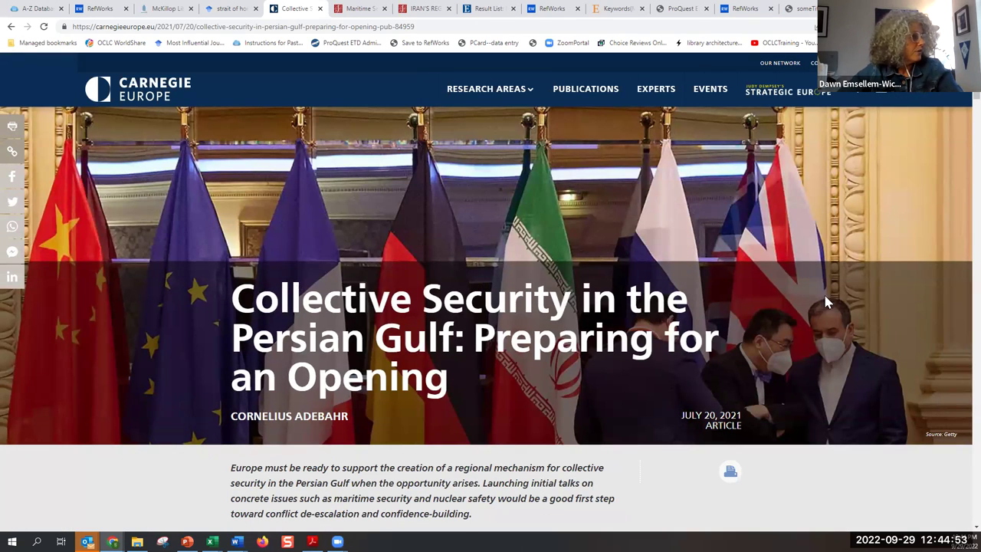
pyautogui.scroll(-5, 662, 318)
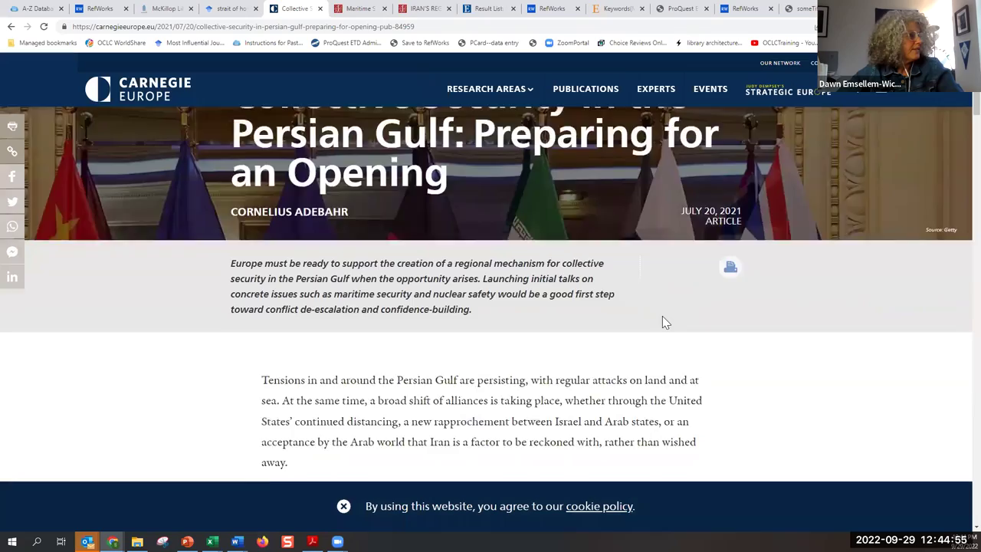
pyautogui.scroll(-6, 575, 314)
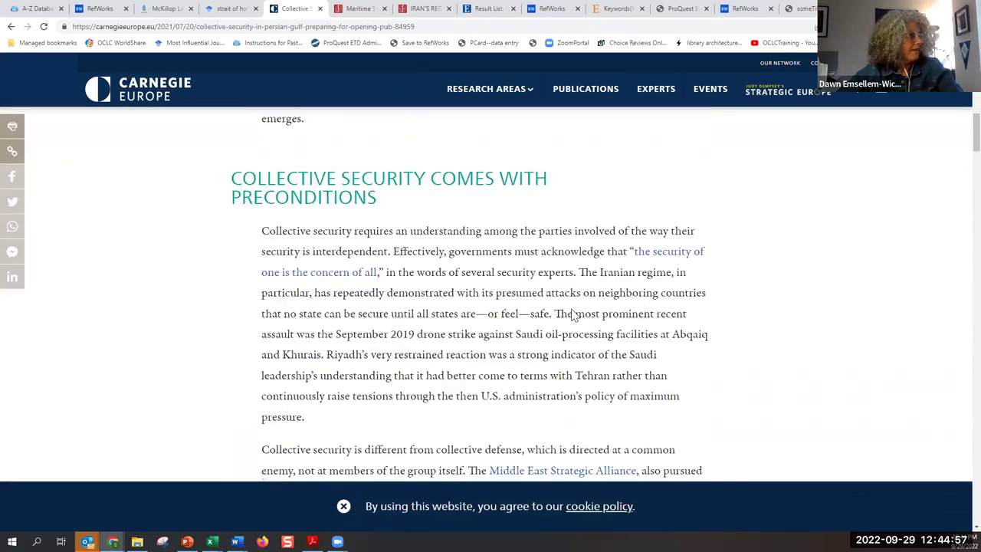
pyautogui.scroll(10, 575, 299)
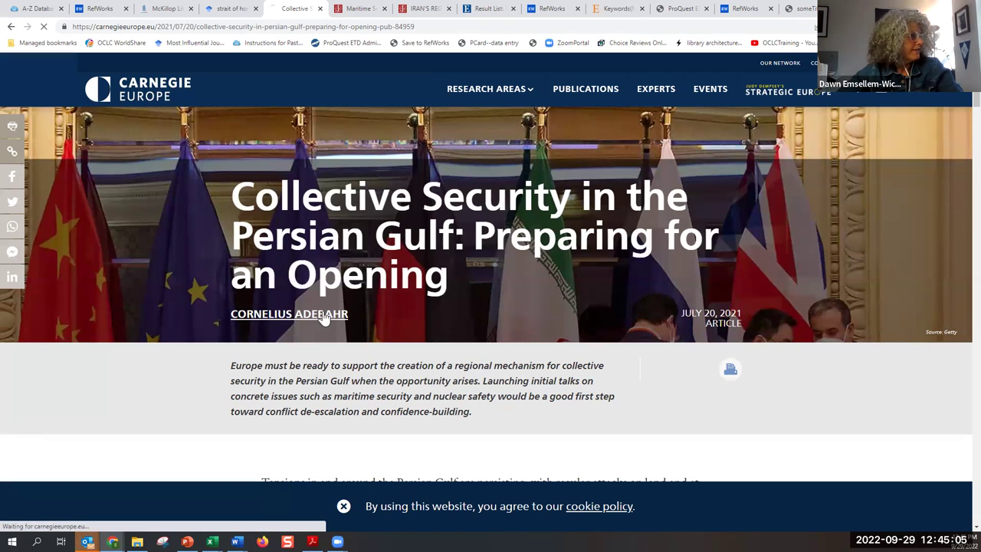
# Step: View the article author's biography and latest analysis at Carnegie Europe, and return to the think tank search results
pyautogui.click(319, 322)
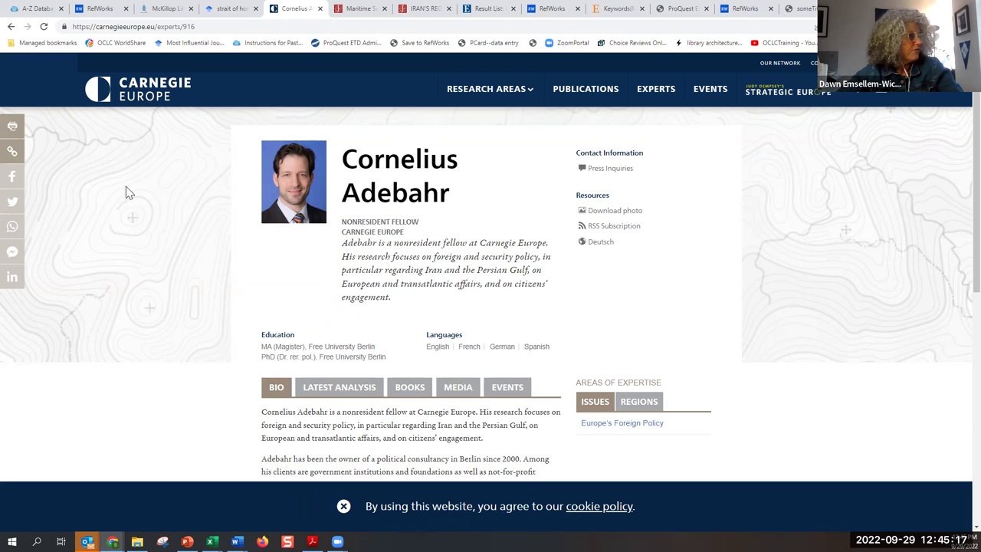
pyautogui.scroll(-1, 387, 314)
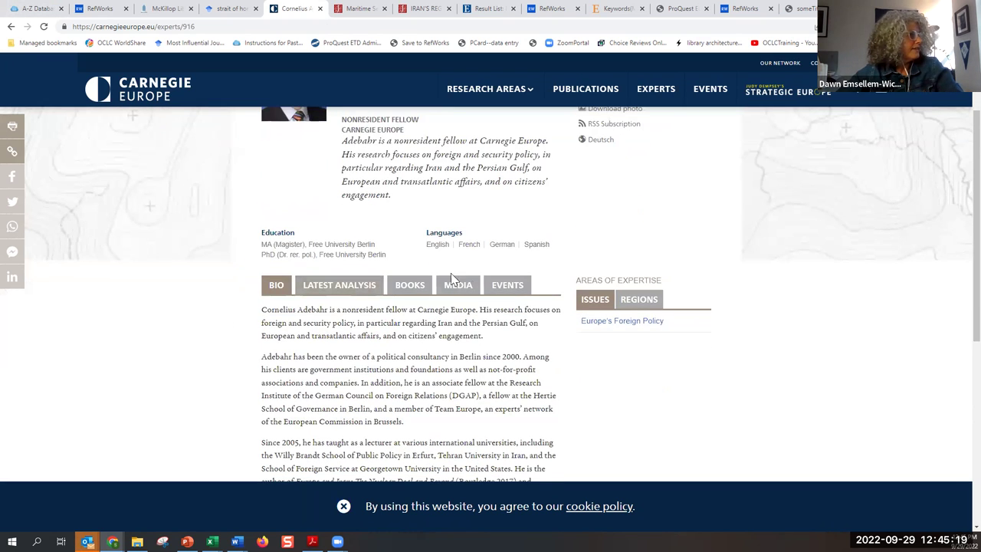
pyautogui.scroll(-2, 391, 316)
pyautogui.scroll(3, 392, 319)
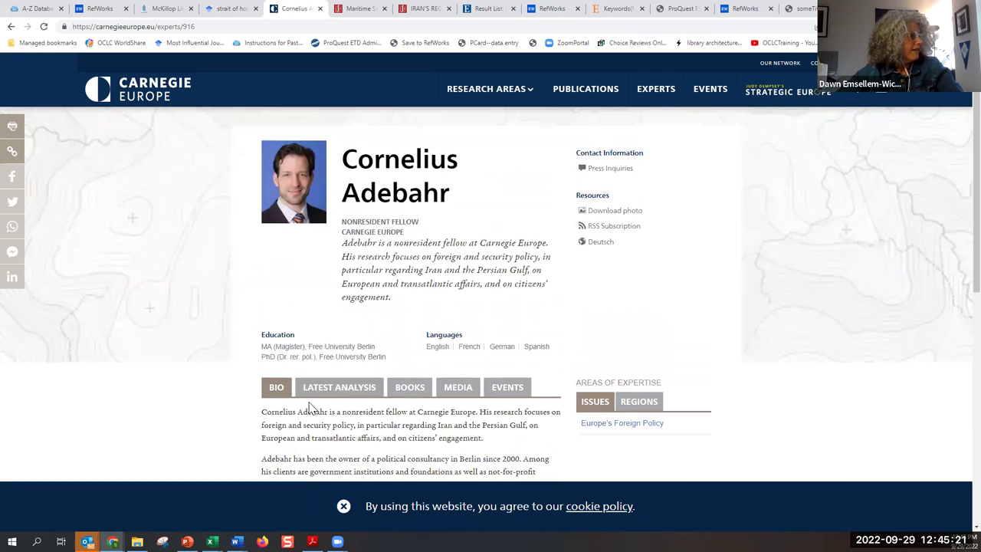
pyautogui.click(359, 392)
pyautogui.scroll(-1, 359, 361)
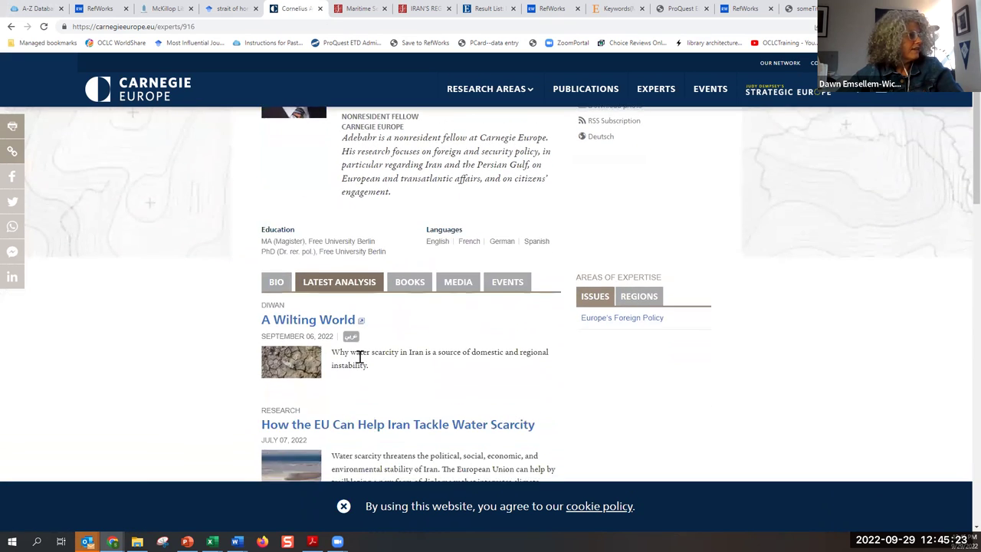
pyautogui.scroll(-2, 348, 268)
pyautogui.scroll(-2, 407, 346)
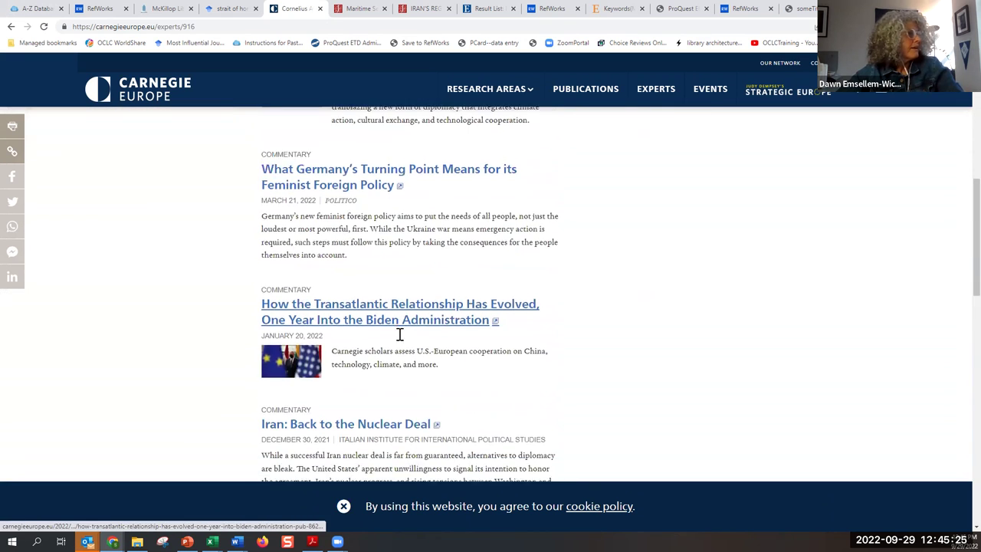
pyautogui.scroll(-1, 399, 334)
pyautogui.click(11, 26)
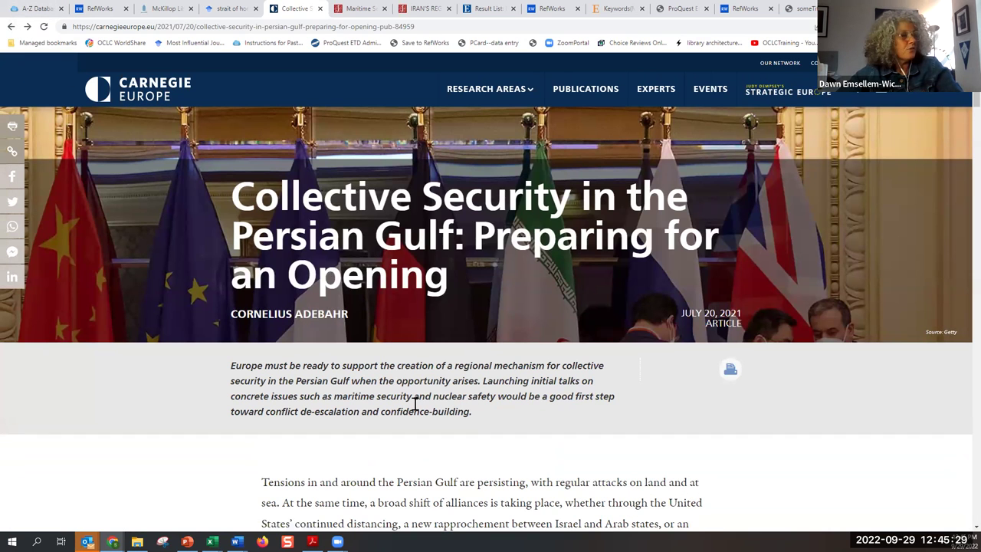
pyautogui.click(11, 27)
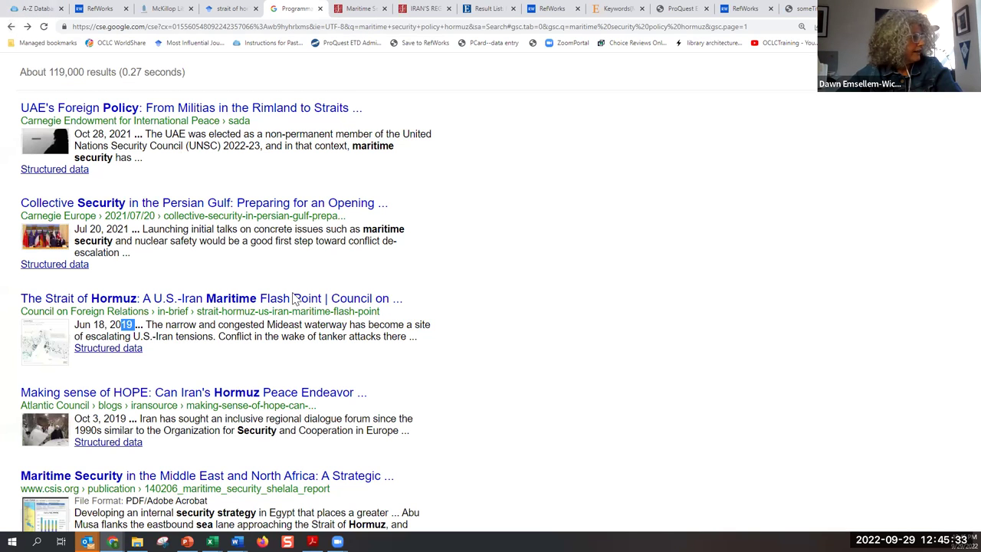
# Step: Skim the Council on Foreign Relations brief on the Strait of Hormuz, return to the results and look through the rest of the list
pyautogui.scroll(-1, 329, 338)
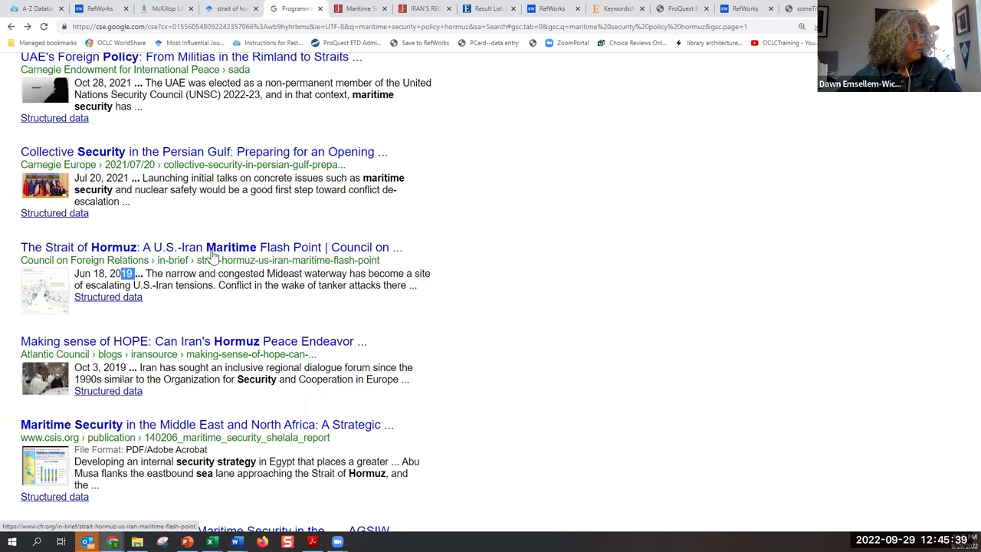
pyautogui.click(243, 251)
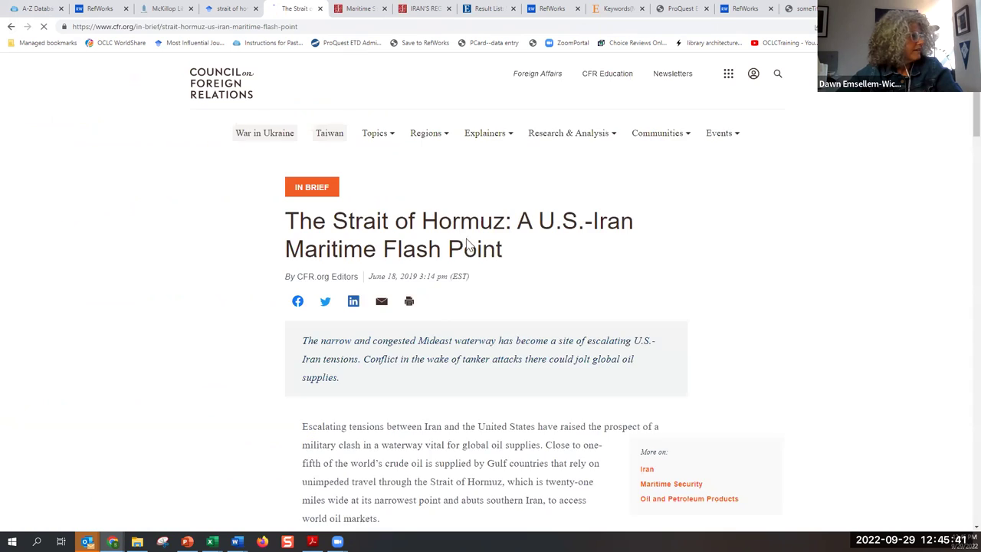
pyautogui.scroll(-2, 529, 322)
pyautogui.scroll(-1, 529, 322)
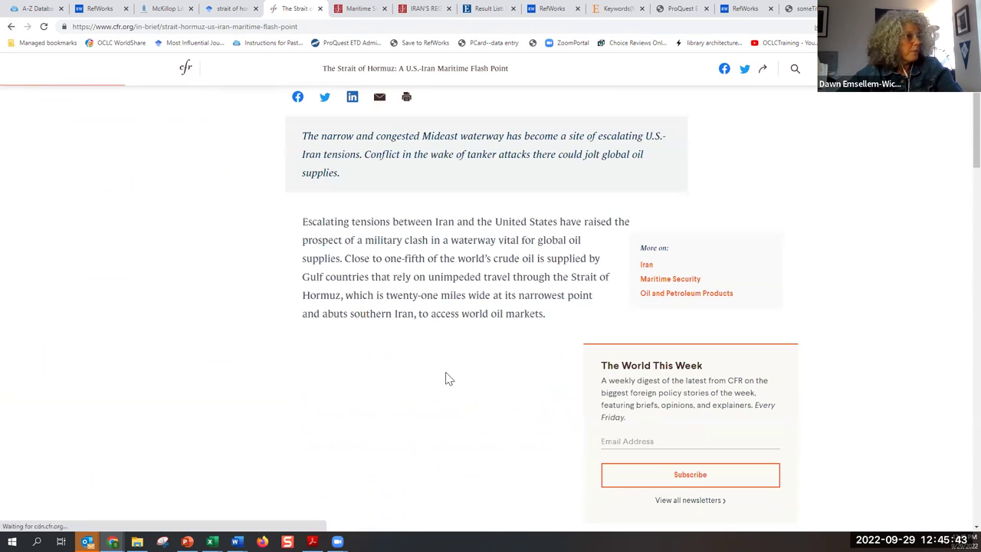
pyautogui.scroll(3, 444, 376)
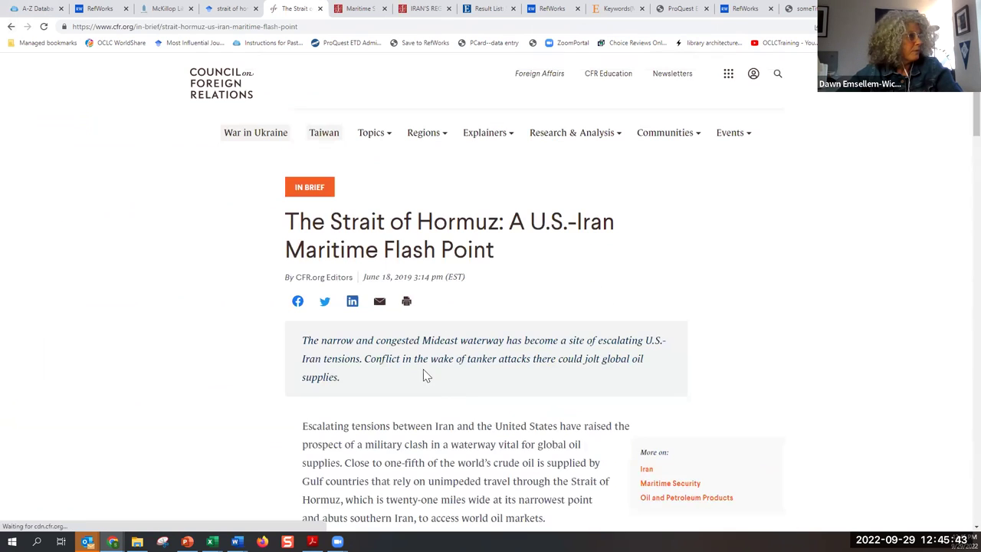
pyautogui.click(11, 26)
pyautogui.scroll(-6, 227, 288)
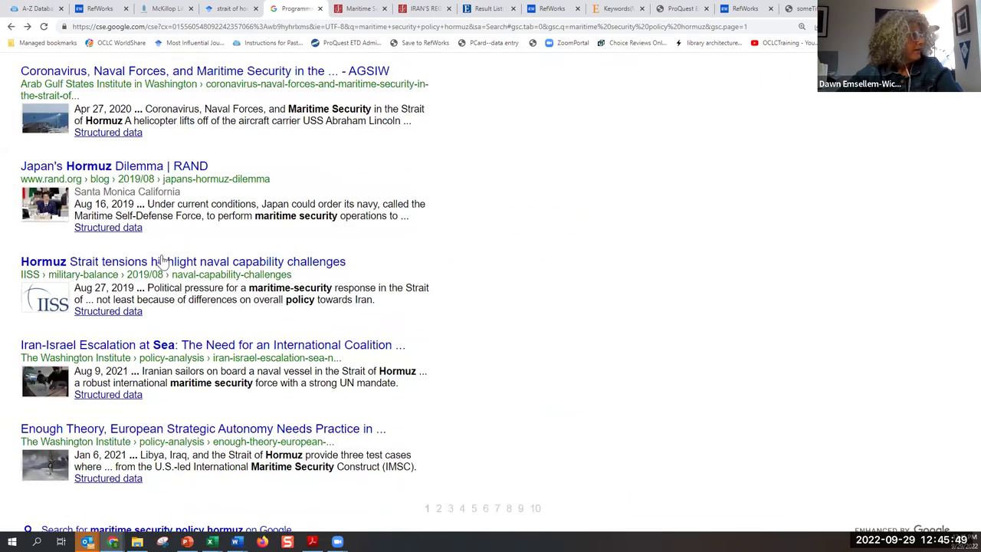
pyautogui.scroll(8, 195, 295)
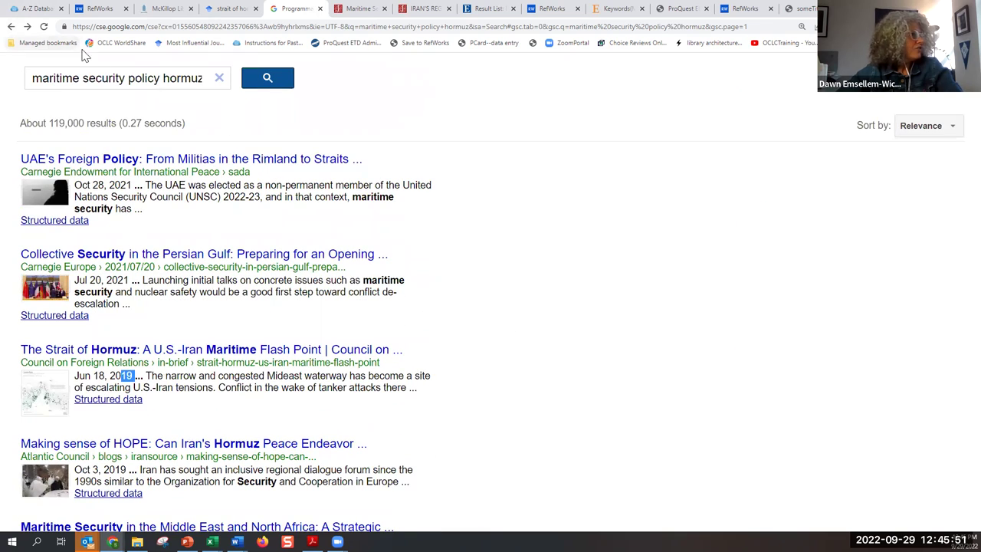
# Step: Sort the think tank results by date and look through the most recent publications
pyautogui.click(920, 132)
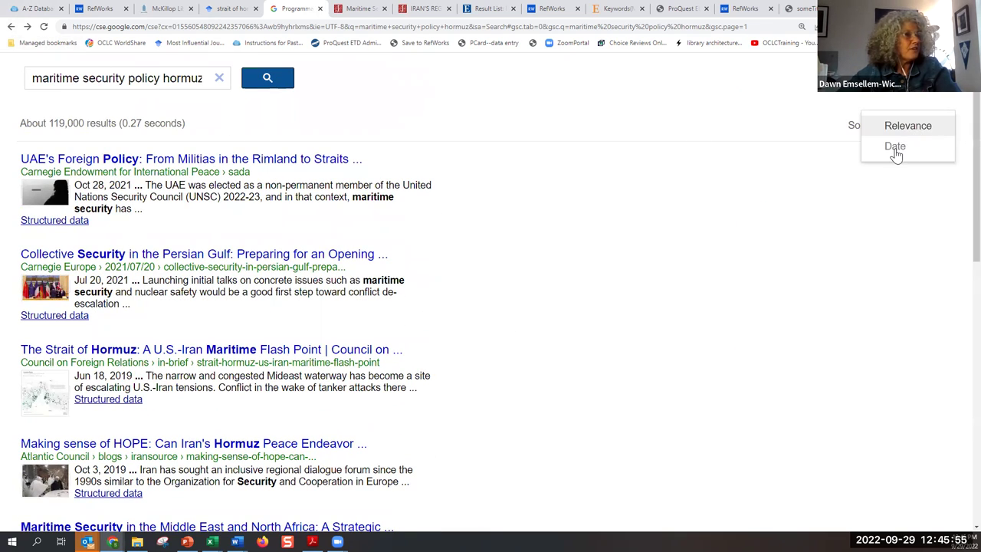
pyautogui.click(896, 149)
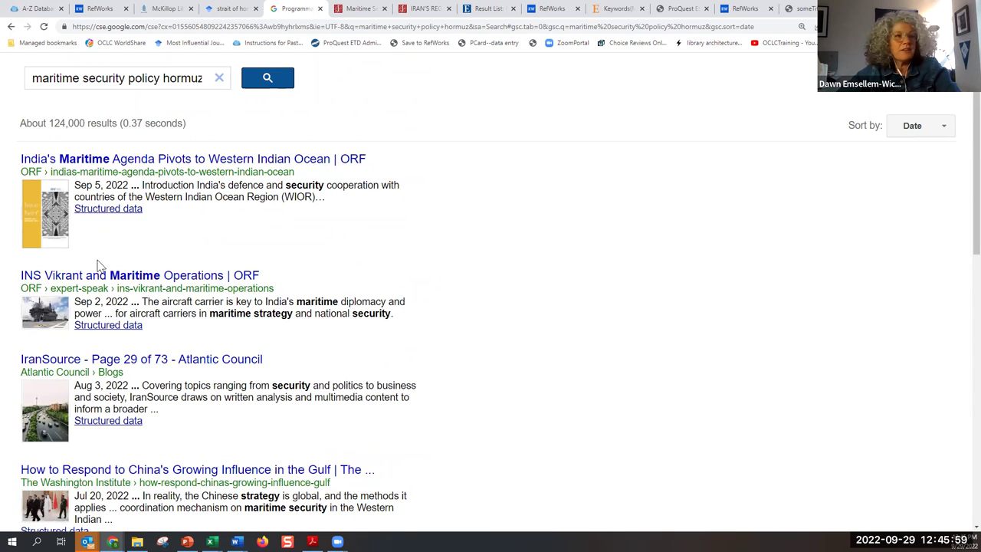
pyautogui.scroll(-2, 153, 296)
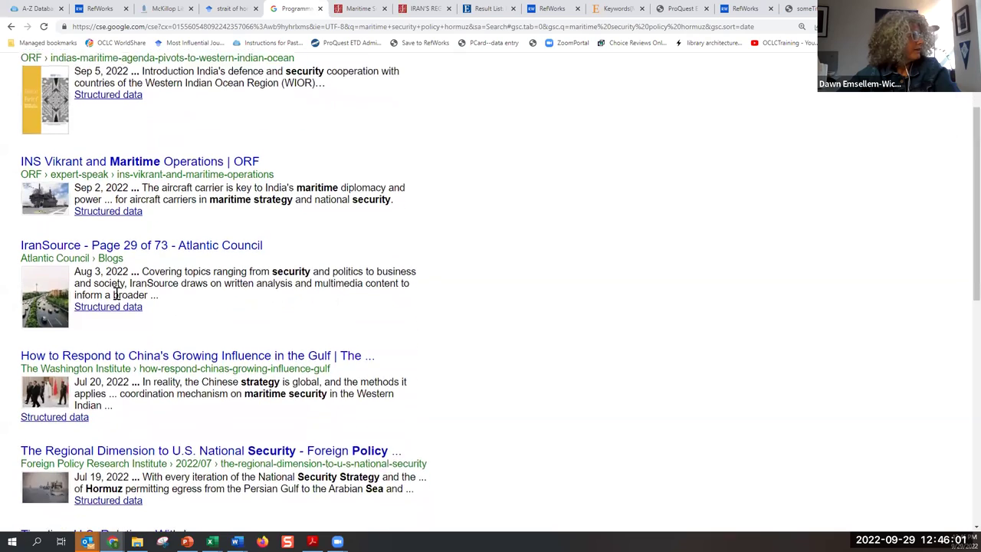
pyautogui.scroll(-2, 115, 294)
pyautogui.scroll(-3, 168, 241)
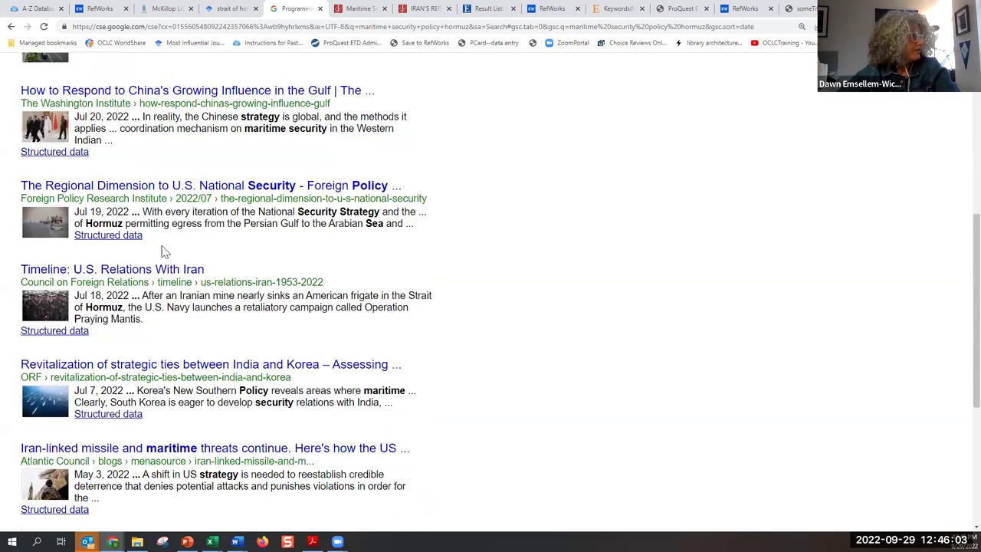
pyautogui.scroll(-1, 162, 251)
pyautogui.scroll(-2, 162, 250)
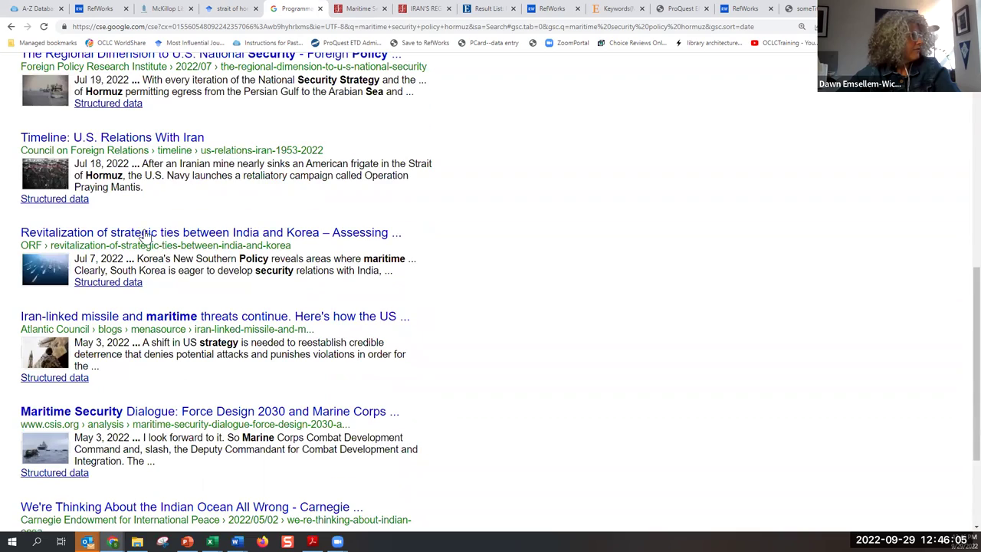
# Step: Return to the relevance-sorted think tank results and open the Carnegie Europe article "Collective Security in the Persian Gulf: Preparing for an Opening"
pyautogui.scroll(5, 281, 230)
pyautogui.scroll(2, 282, 230)
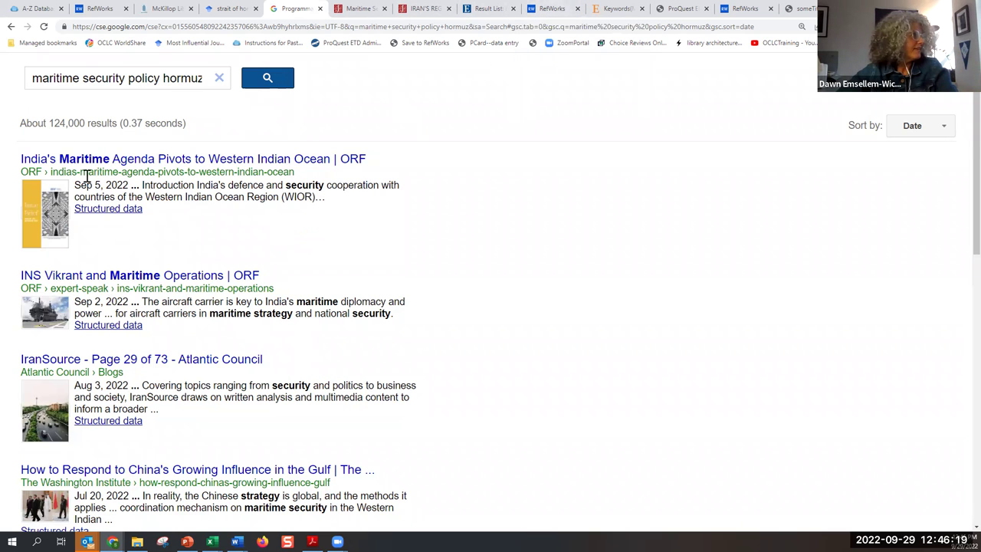
pyautogui.click(11, 27)
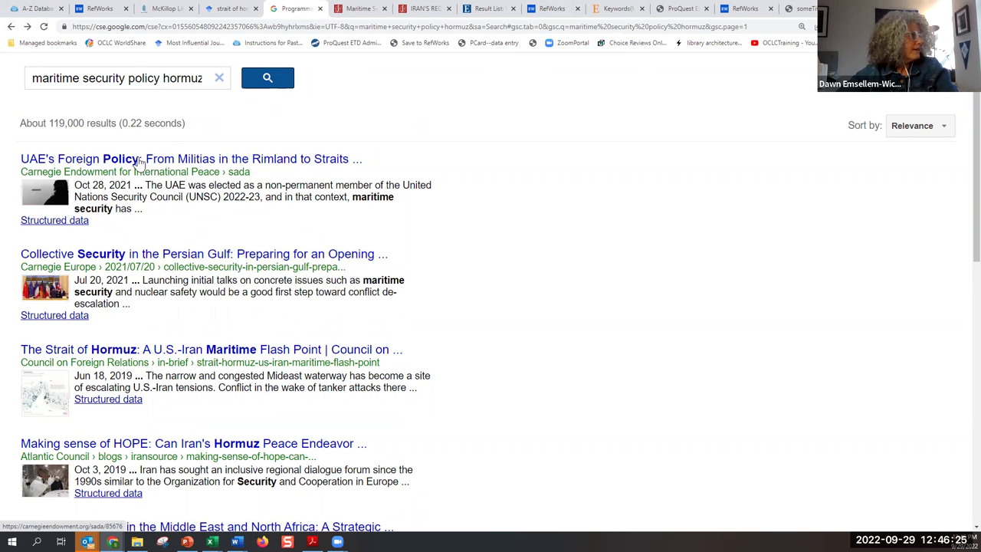
pyautogui.click(187, 258)
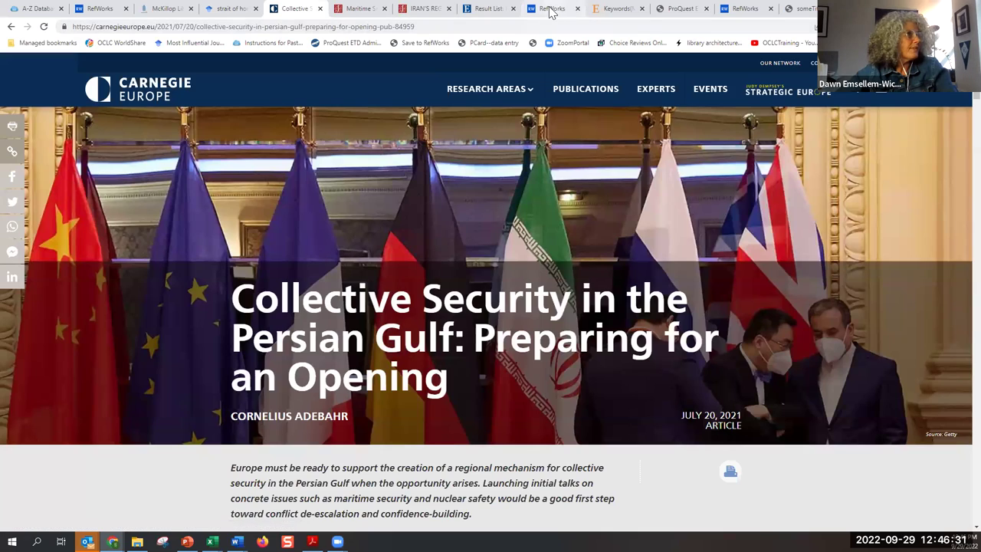
# Step: Switch to RefWorks, view the installation instructions for the Save to RefWorks browser tool, and close them
pyautogui.click(552, 9)
pyautogui.click(33, 68)
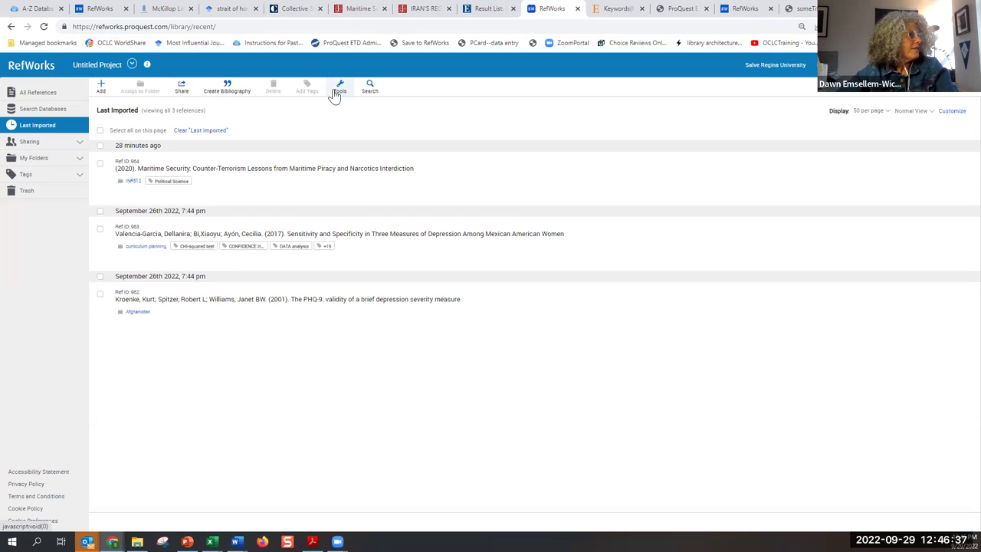
pyautogui.click(339, 90)
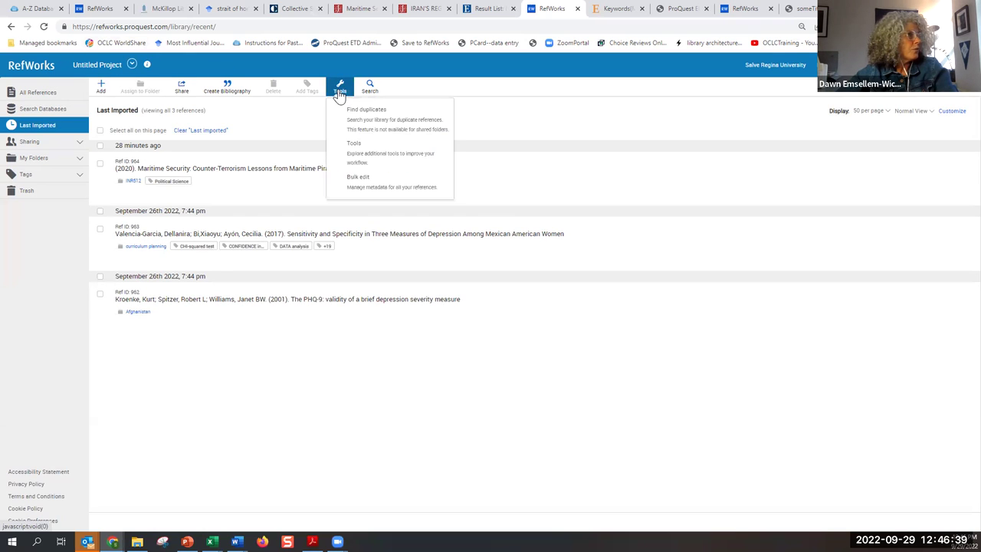
pyautogui.click(358, 153)
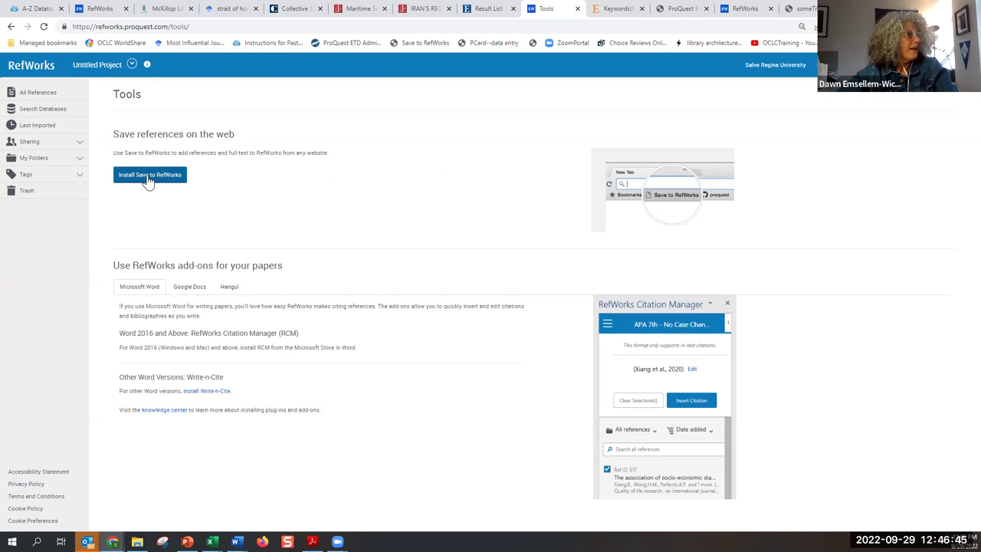
pyautogui.click(149, 177)
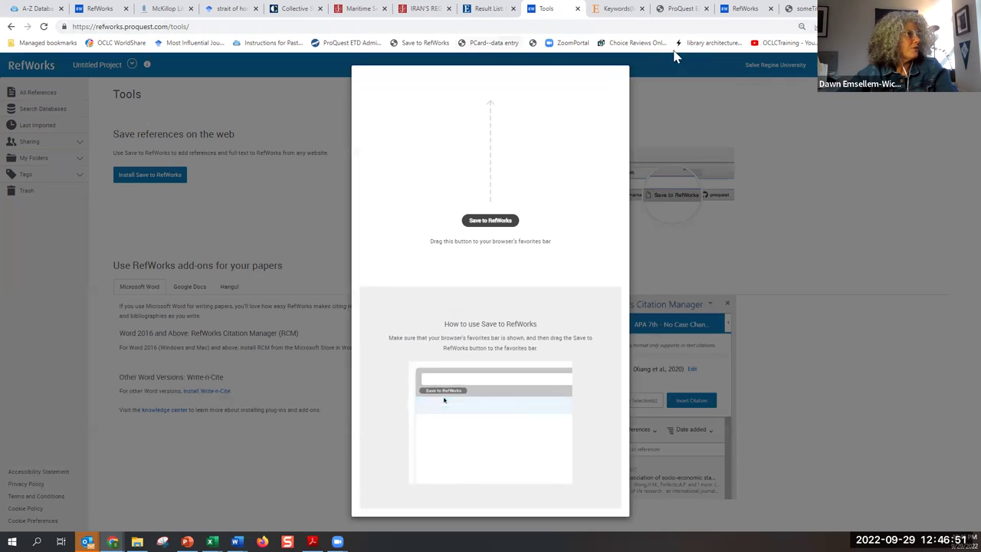
pyautogui.click(844, 148)
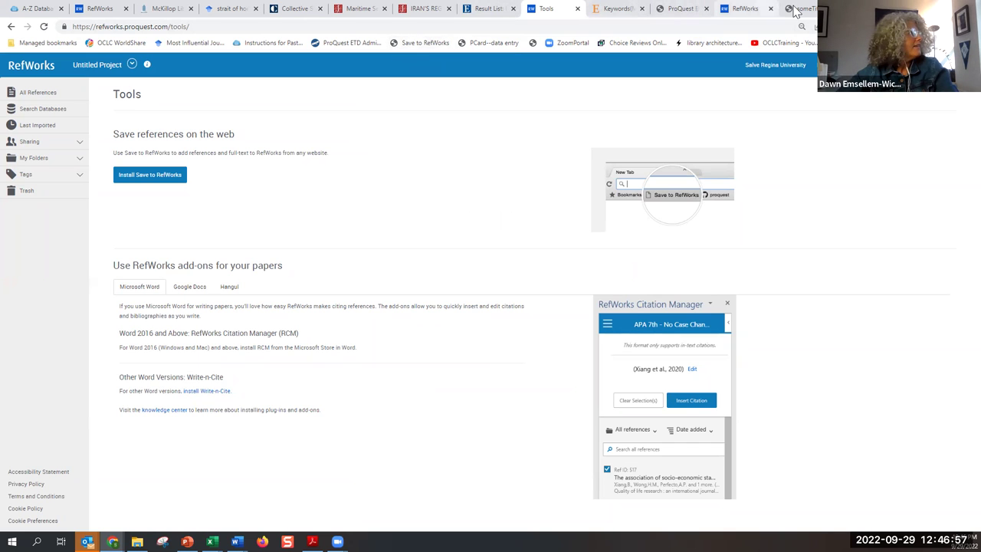
# Step: Return to the Carnegie Europe article, capture it with Save to RefWorks and review the web page reference's filled-in fields
pyautogui.click(295, 9)
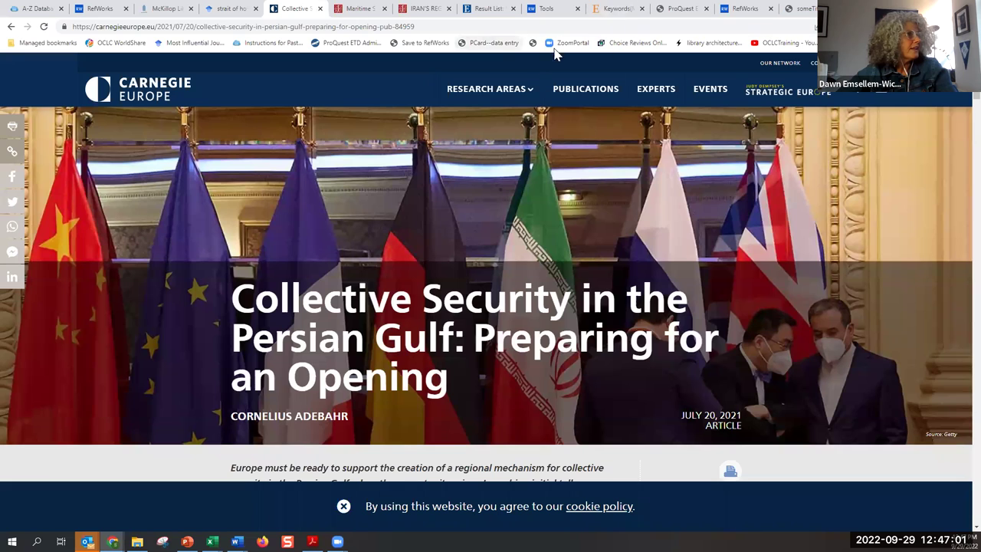
pyautogui.click(425, 43)
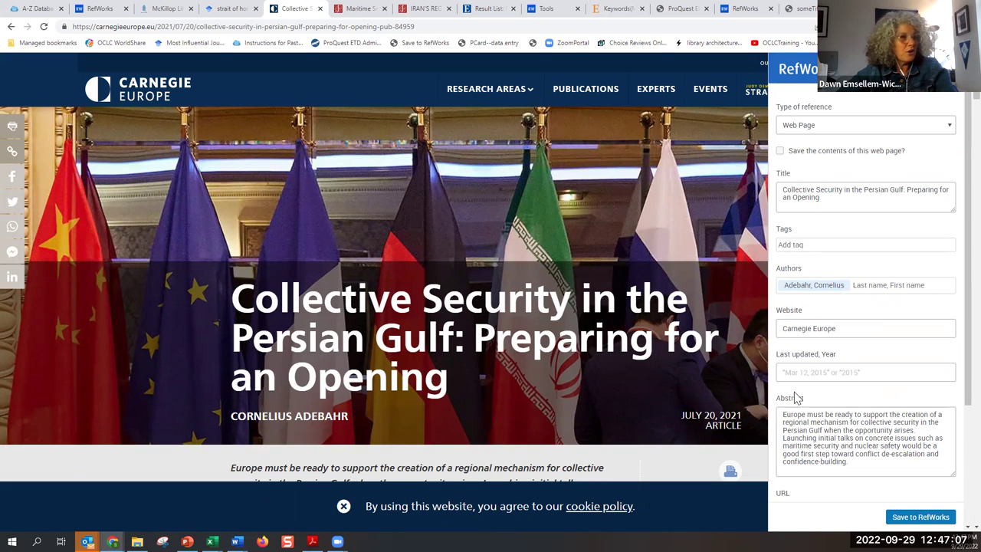
pyautogui.scroll(-5, 837, 387)
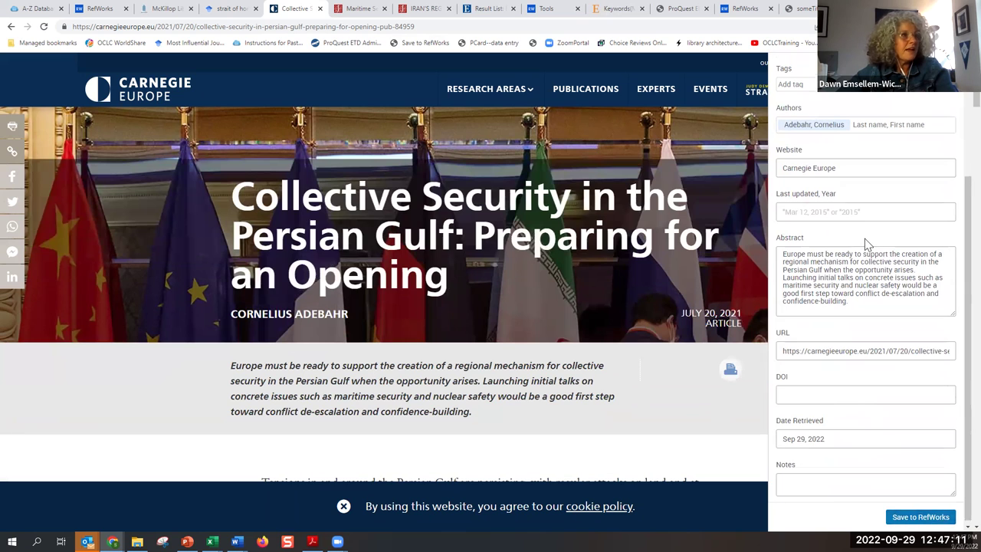
pyautogui.scroll(2, 865, 238)
pyautogui.scroll(2, 853, 264)
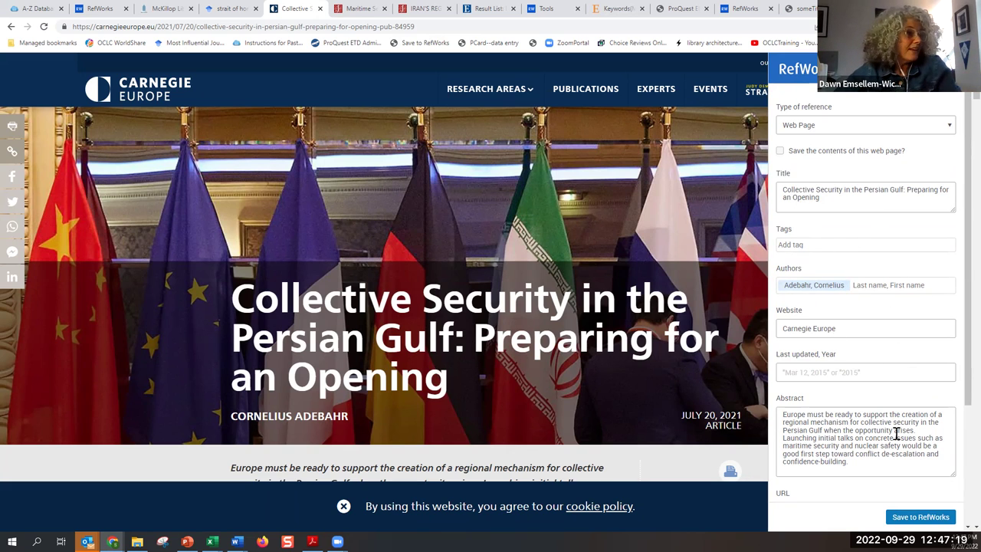
pyautogui.scroll(-5, 896, 433)
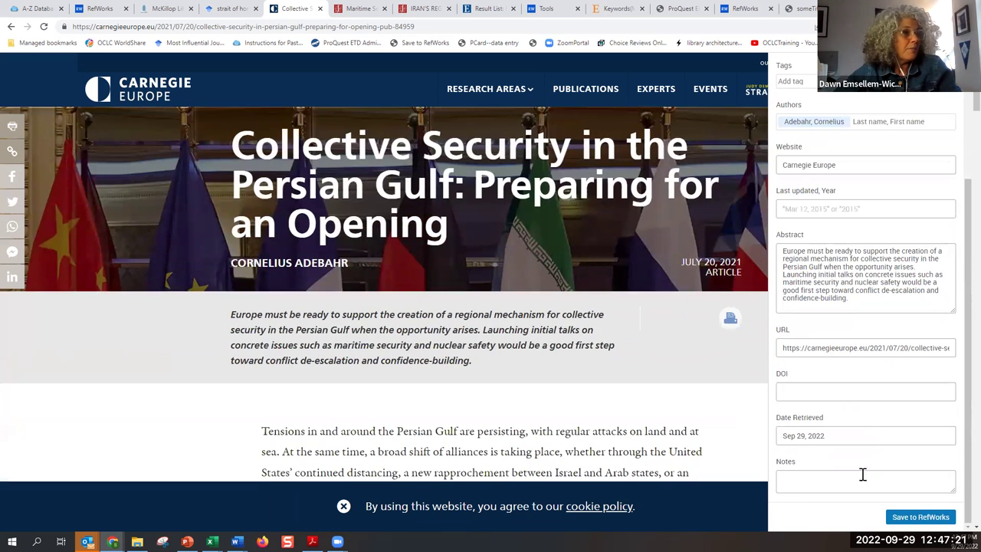
# Step: Save the captured article reference to RefWorks, assigning it to the INR542 folder, and import it
pyautogui.click(920, 517)
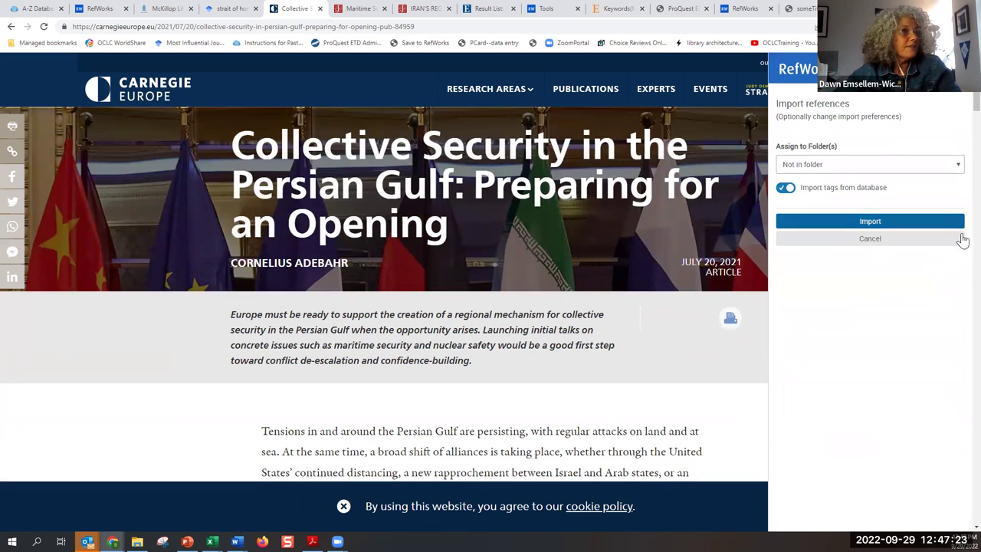
pyautogui.click(880, 165)
pyautogui.scroll(-5, 836, 226)
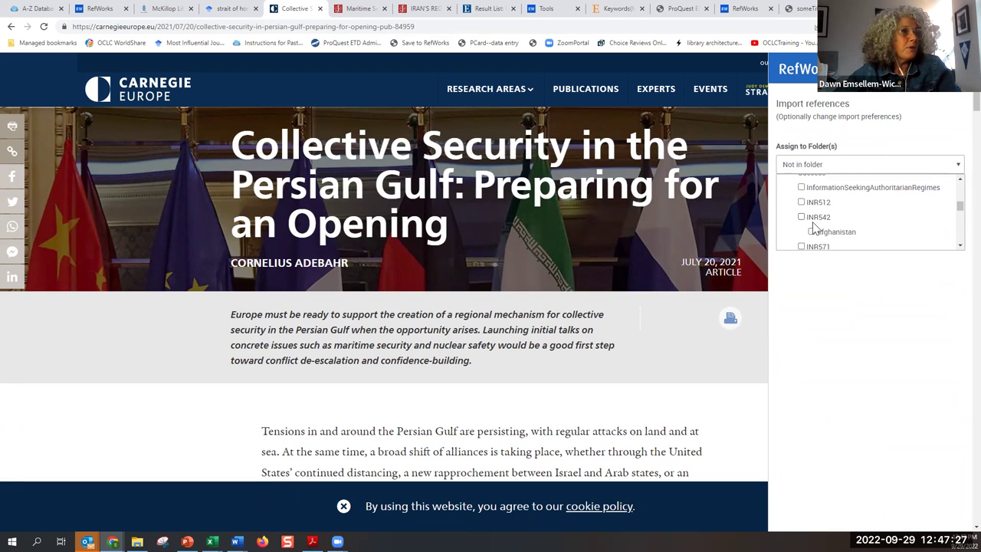
pyautogui.click(820, 217)
pyautogui.click(899, 278)
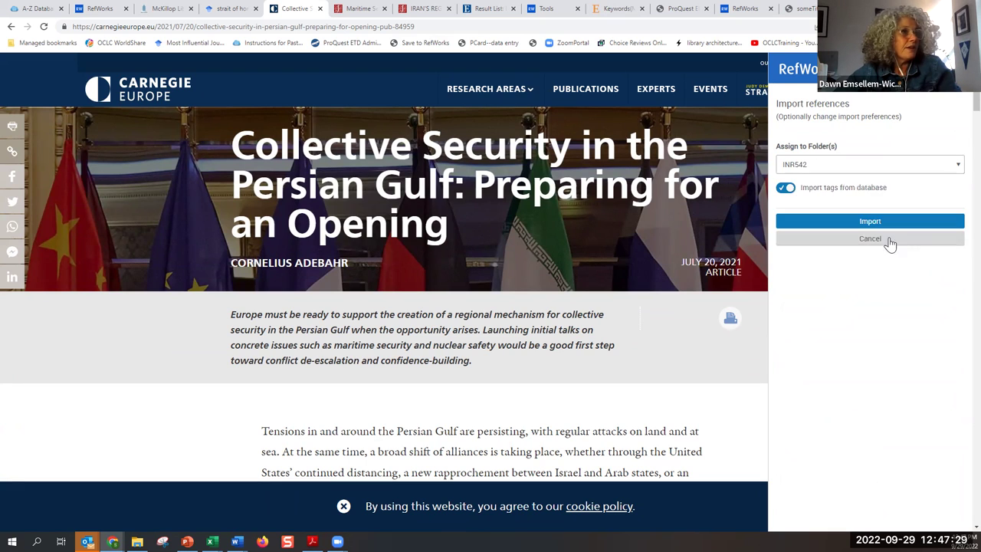
pyautogui.click(886, 222)
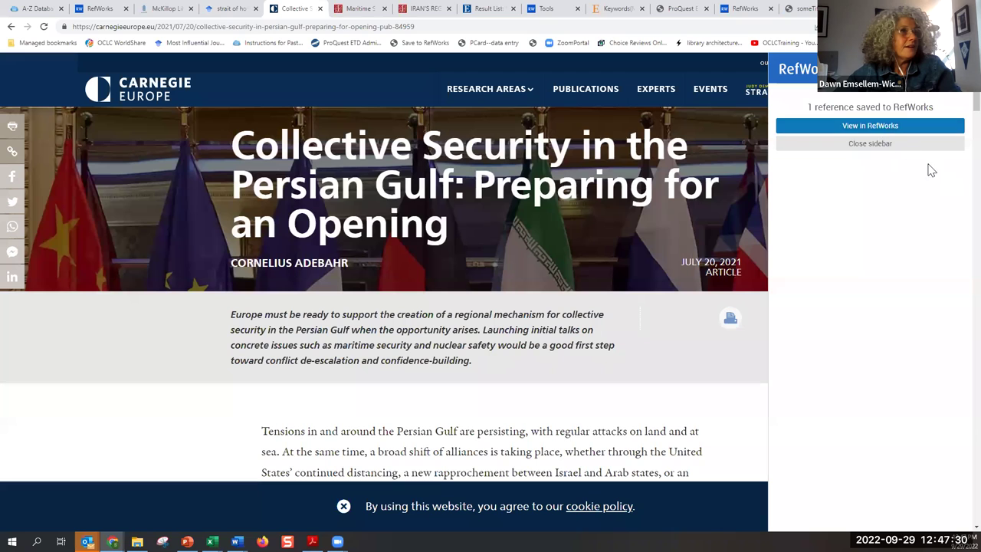
# Step: View the imported article in RefWorks, close the capture sidebar on the article page, and reload the last imported references
pyautogui.click(854, 125)
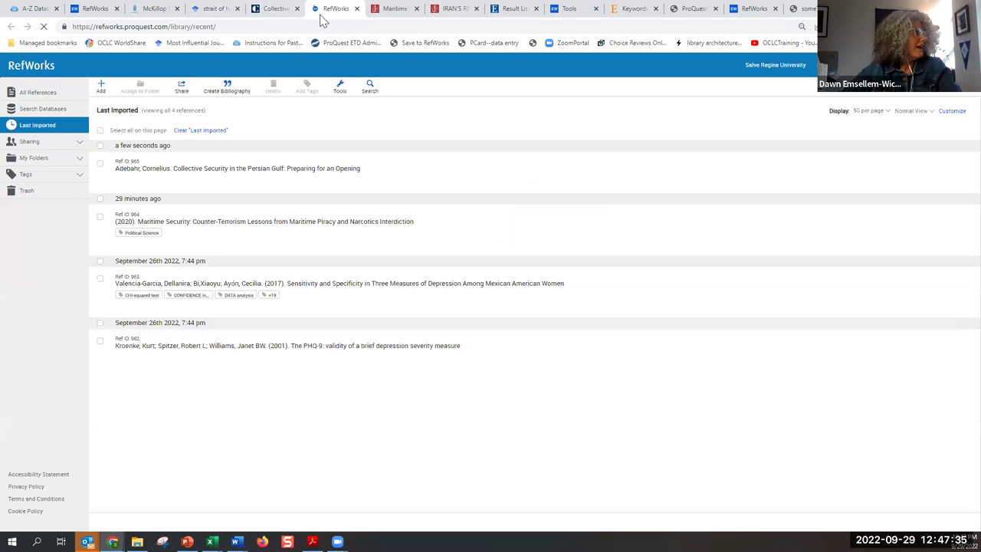
pyautogui.click(258, 8)
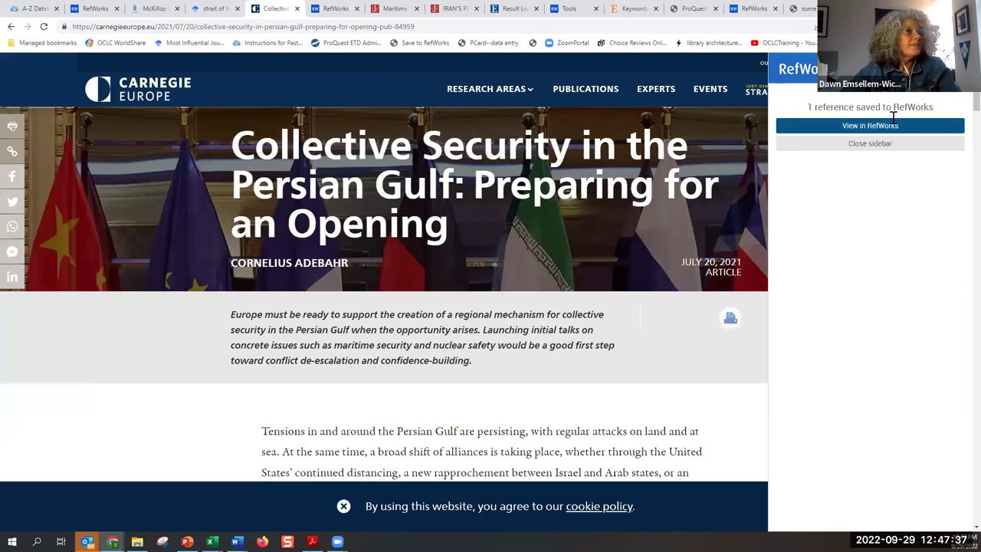
pyautogui.click(869, 145)
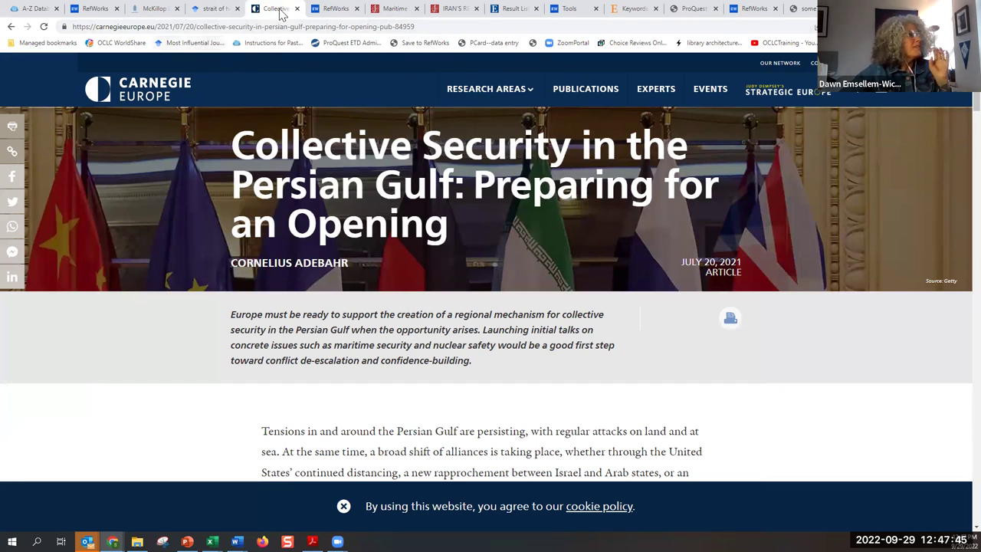
pyautogui.click(332, 9)
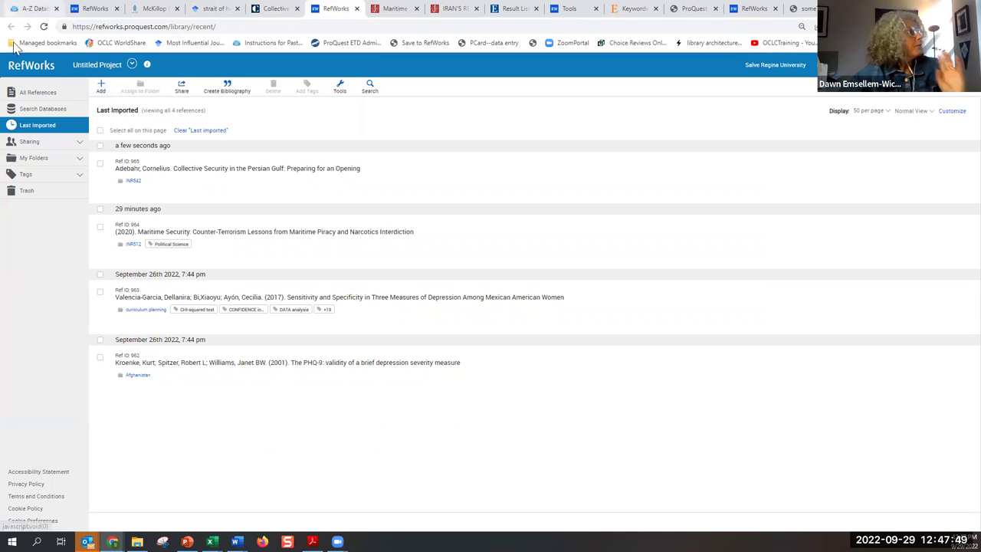
pyautogui.click(26, 69)
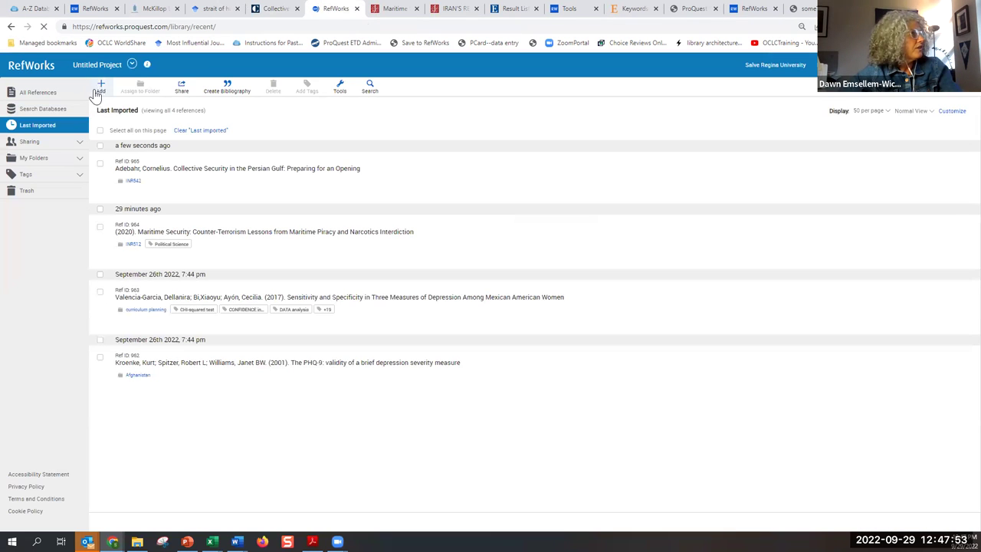
# Step: Start a new manual reference in RefWorks with the reference type Report and make its title ready for entry
pyautogui.click(100, 89)
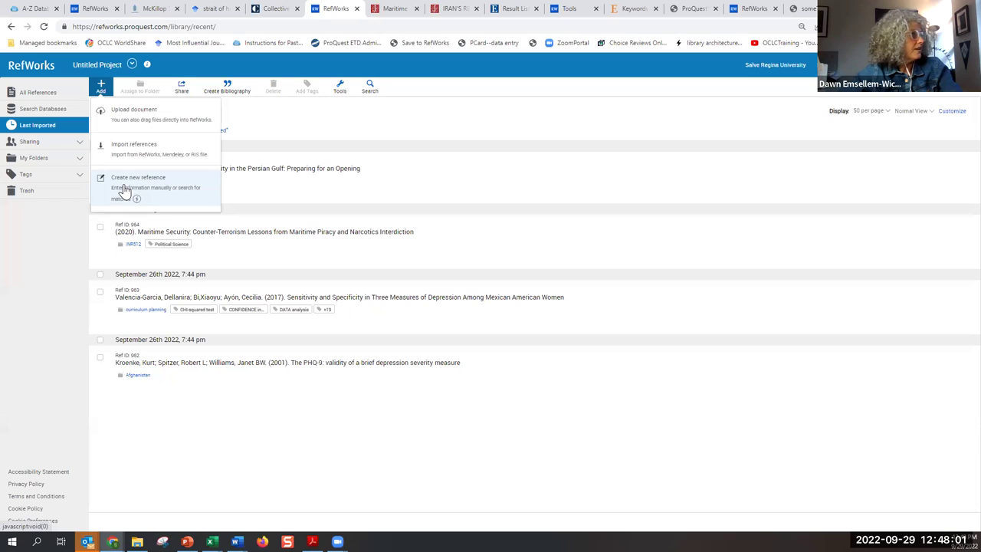
pyautogui.click(204, 193)
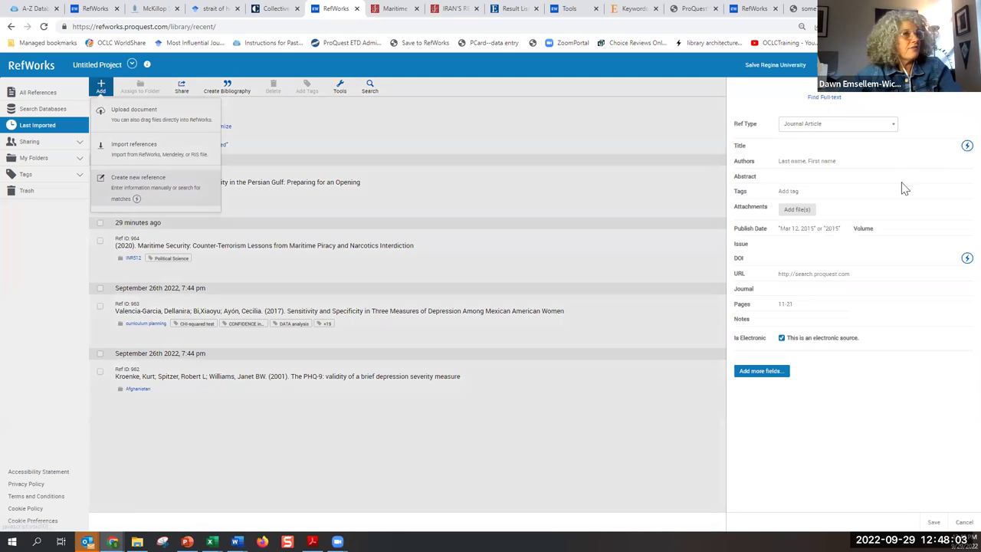
pyautogui.click(814, 128)
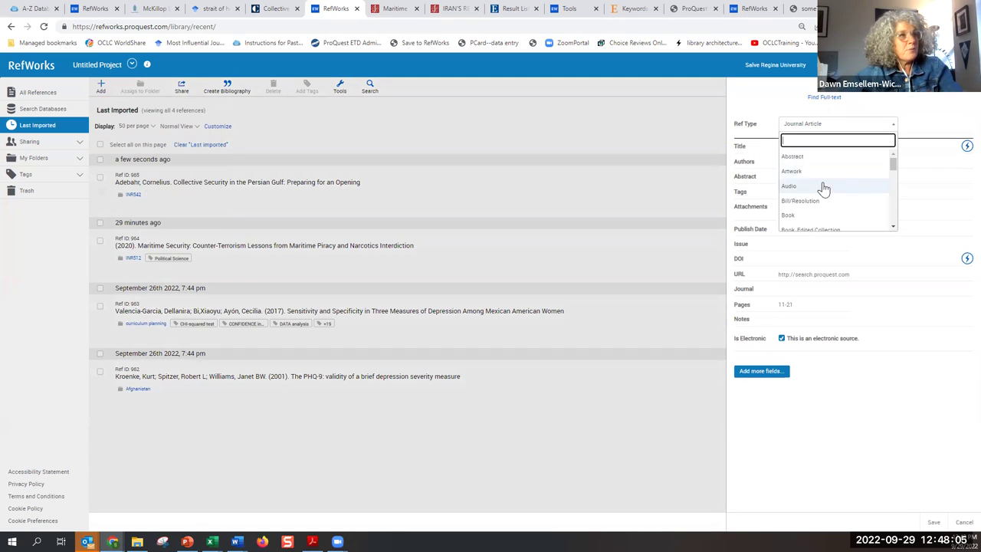
pyautogui.scroll(-8, 818, 198)
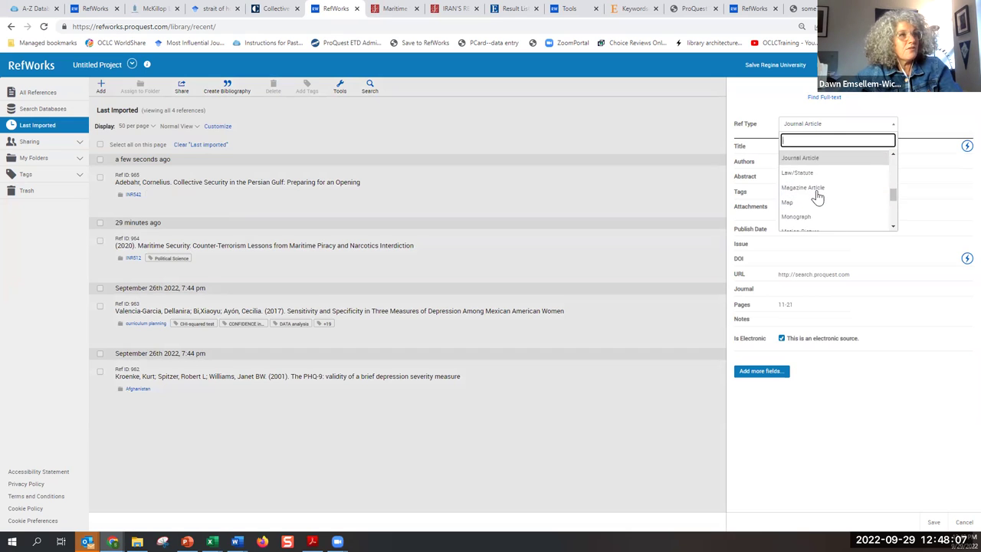
pyautogui.click(809, 165)
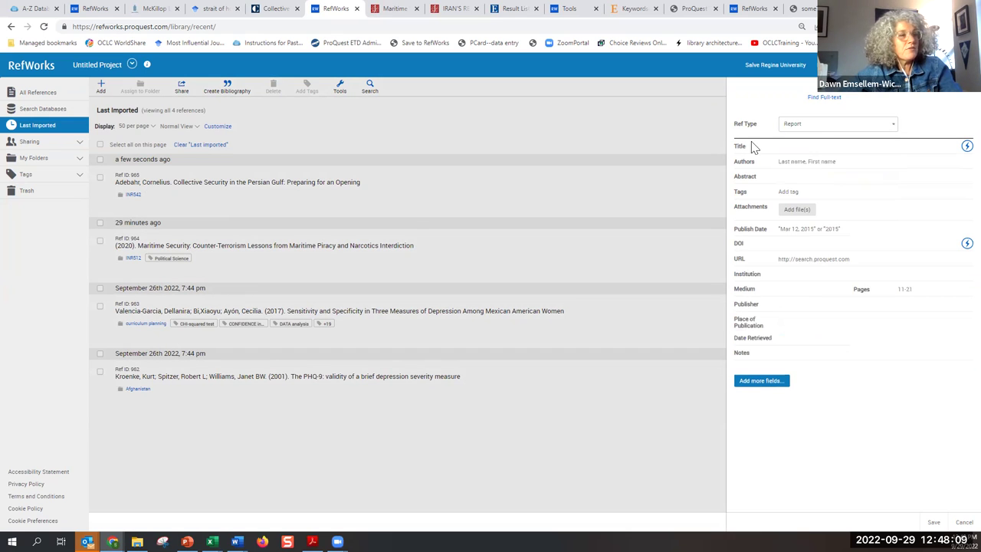
pyautogui.click(785, 147)
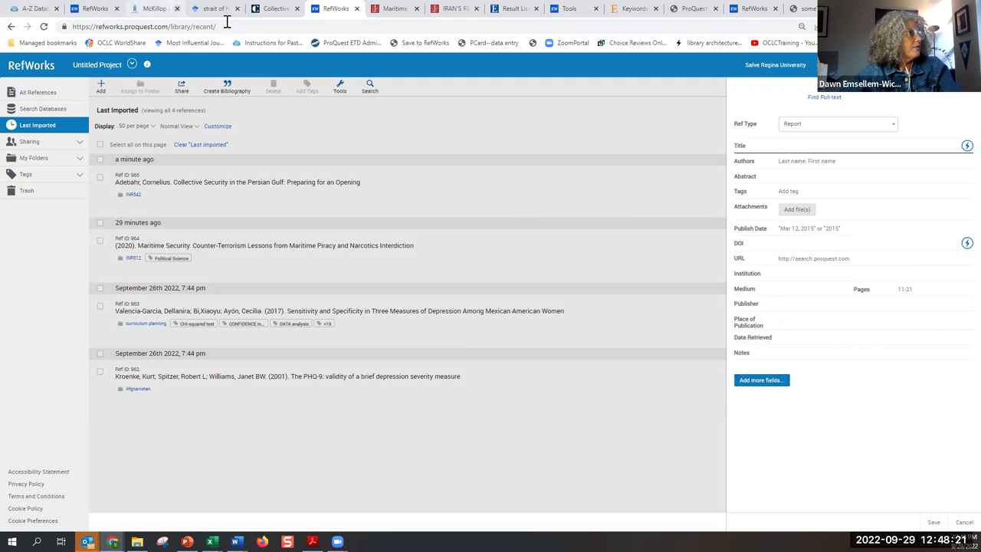
# Step: From the Carnegie article page, search Google for "google advanced search", open the Advanced Search page and dismiss the web activity notice
pyautogui.click(270, 9)
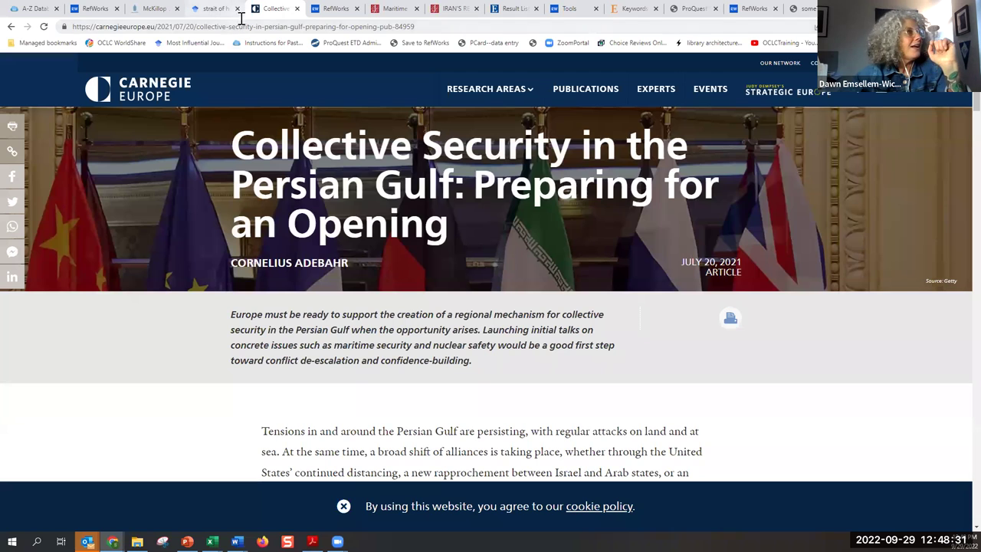
pyautogui.click(249, 28)
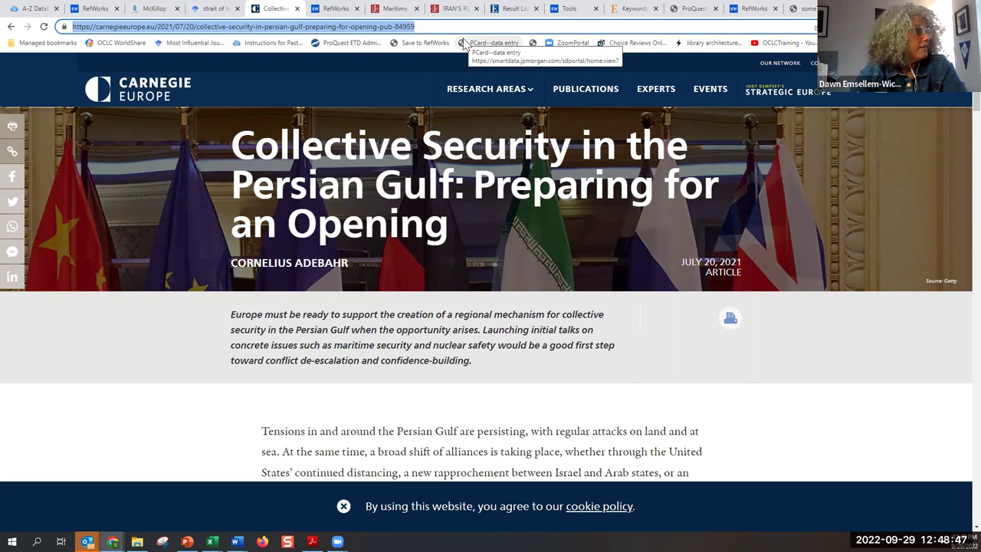
pyautogui.write('go')
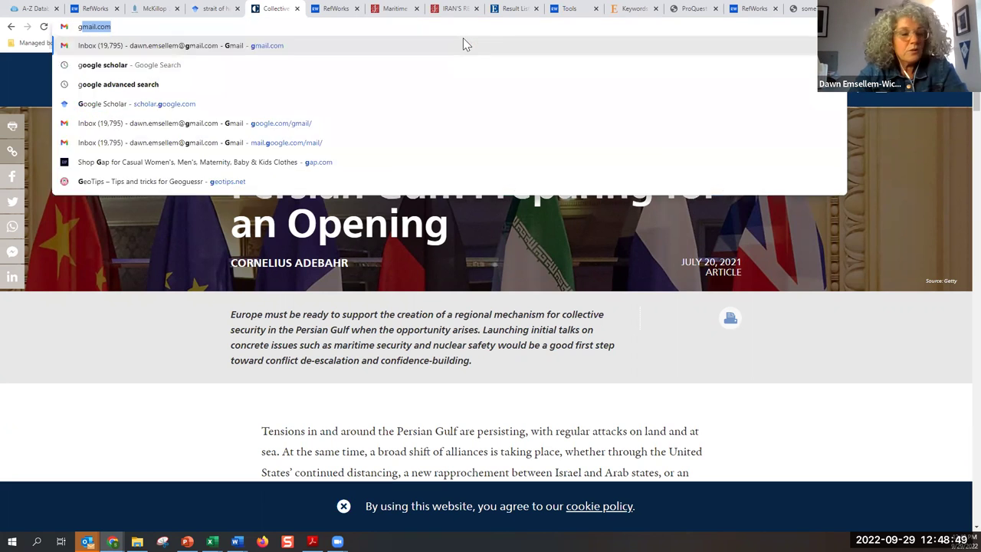
pyautogui.write('ogle ad')
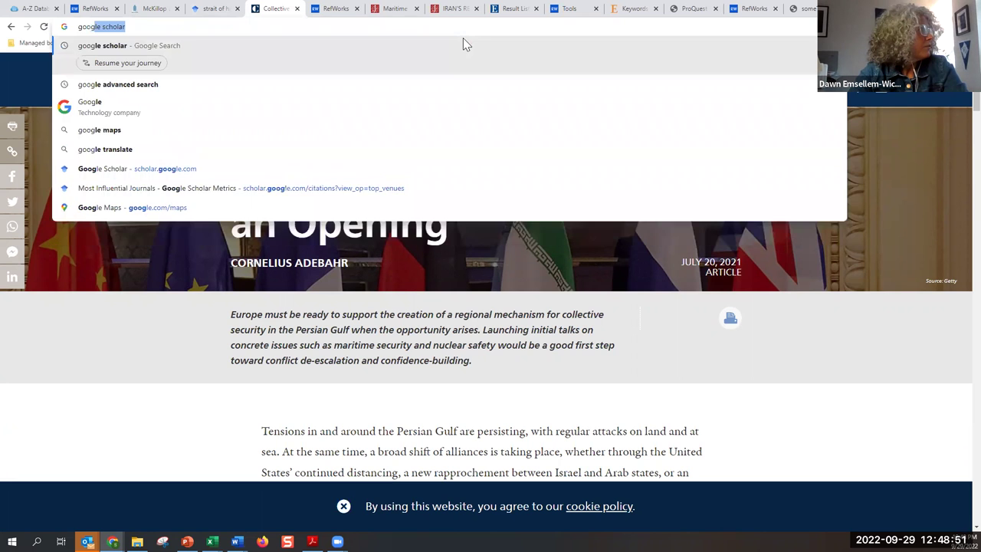
pyautogui.press('Return')
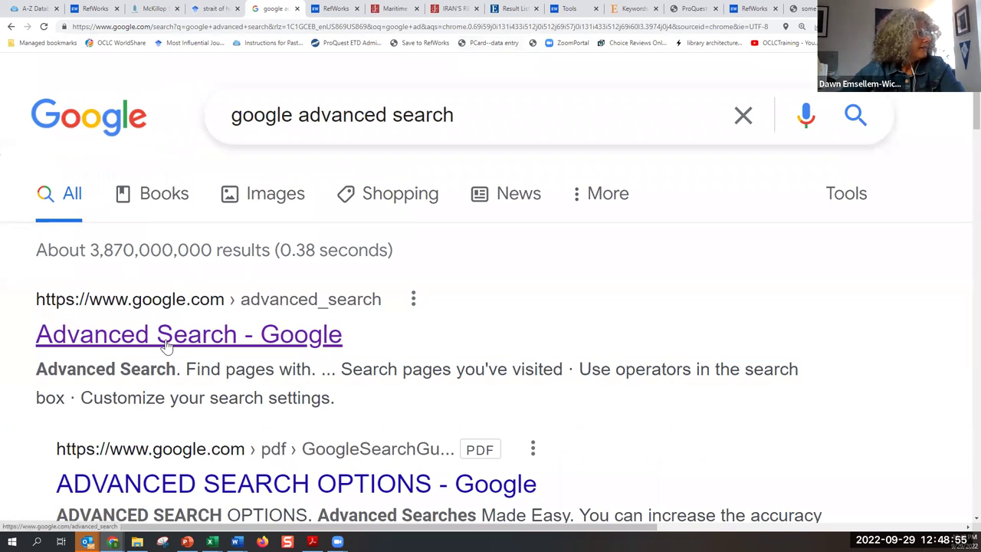
pyautogui.click(165, 341)
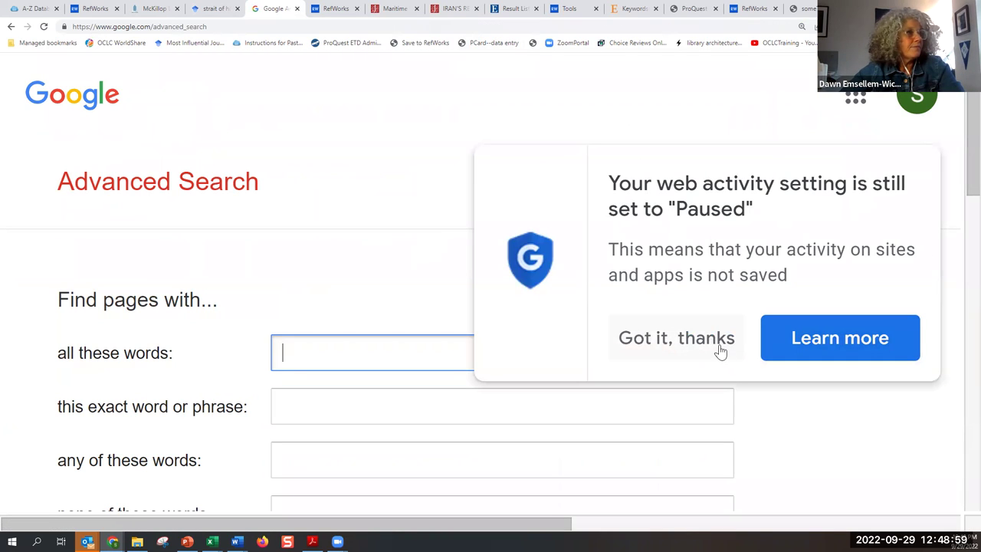
pyautogui.click(685, 338)
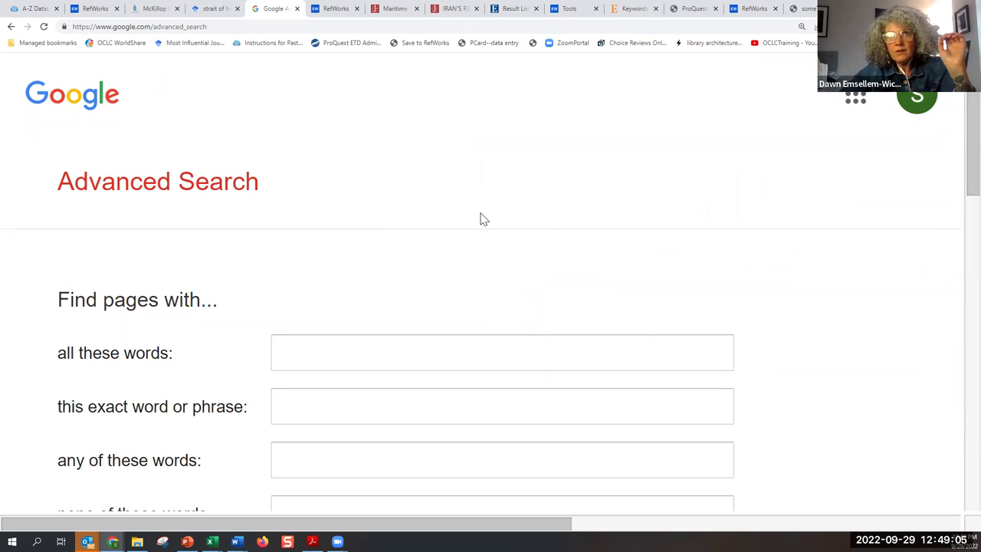
# Step: Restrict the Google Advanced Search to the site or domain .mil
pyautogui.scroll(-5, 483, 220)
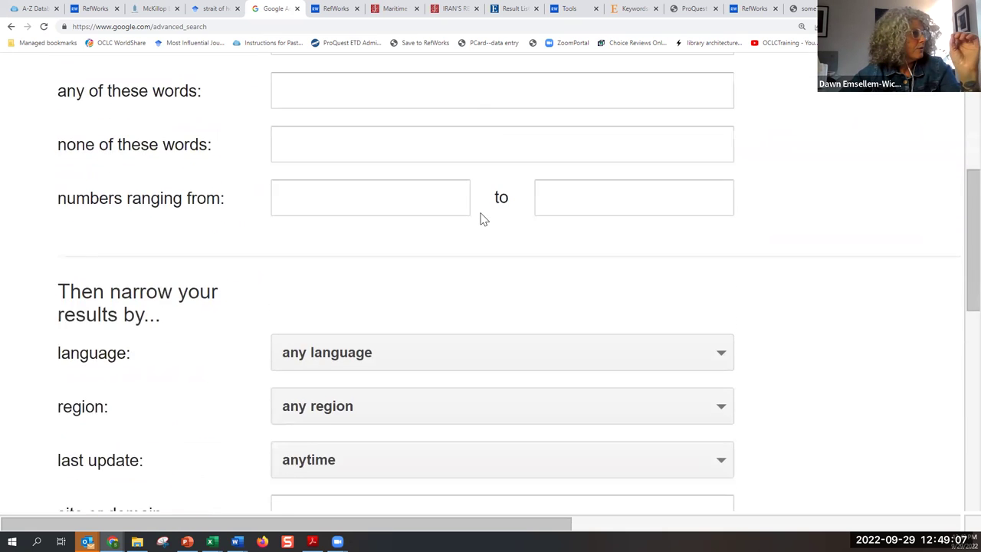
pyautogui.scroll(-4, 480, 219)
pyautogui.scroll(1, 42, 247)
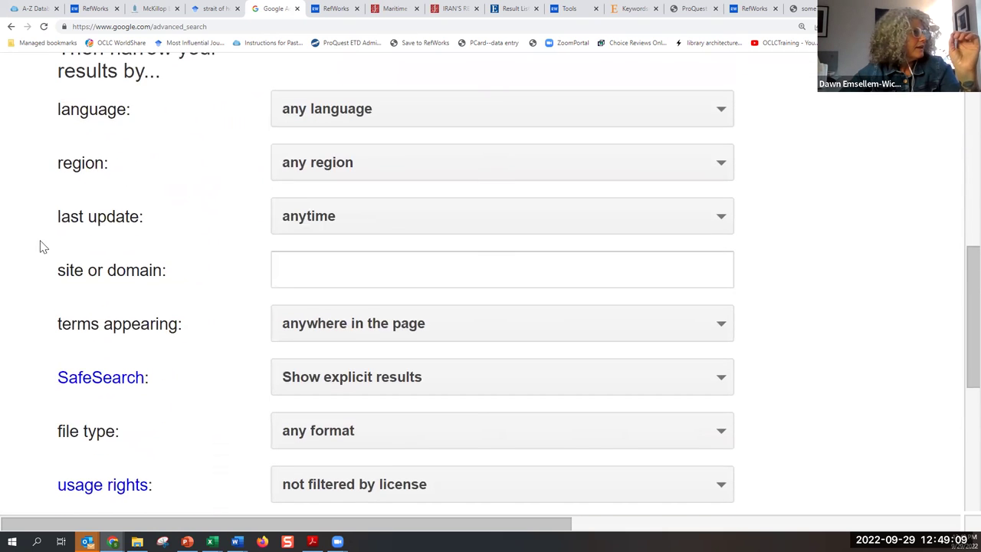
pyautogui.moveTo(225, 281); pyautogui.dragTo(43, 281)
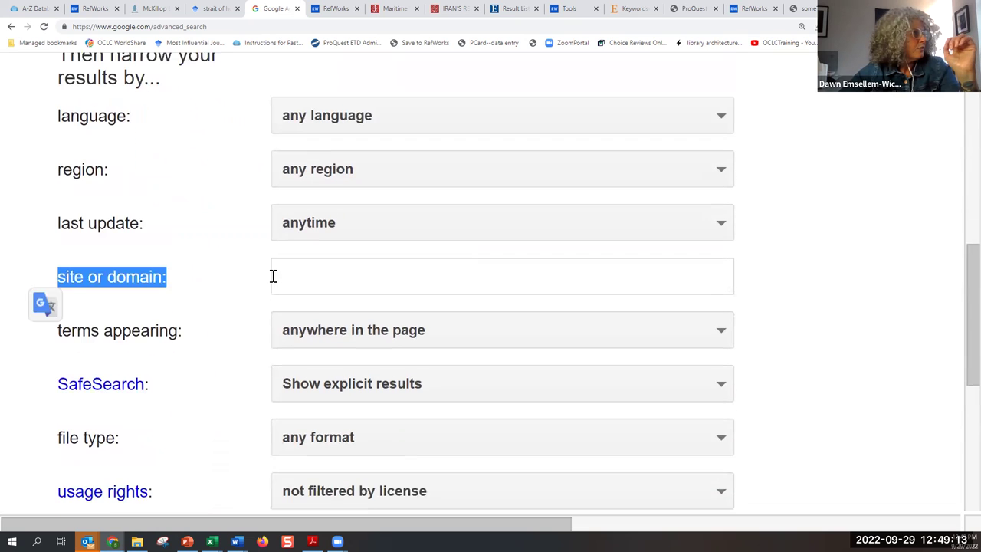
pyautogui.click(358, 271)
pyautogui.write('.mil')
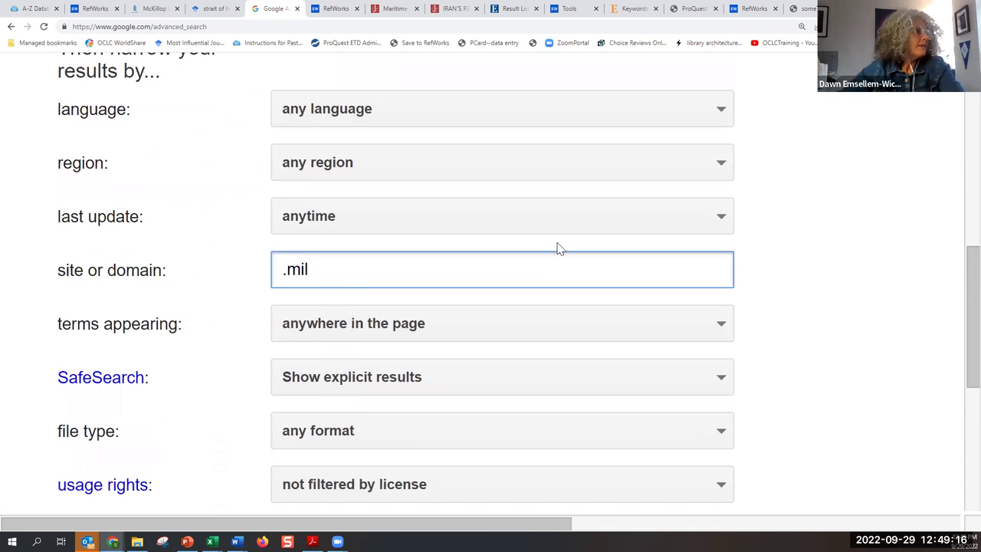
# Step: Enter "maritime security hormuz" as the required words of the advanced search and run it
pyautogui.scroll(8, 559, 247)
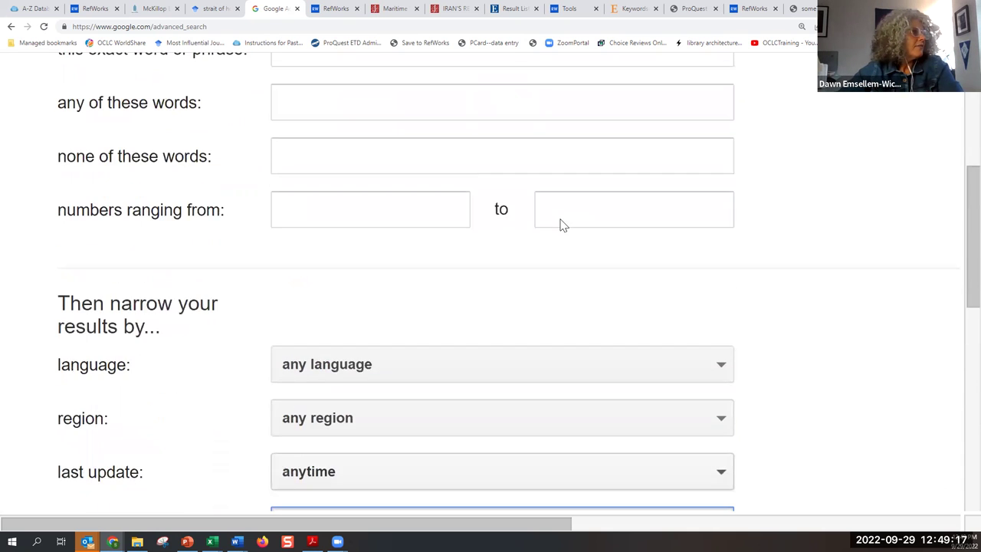
pyautogui.scroll(-1, 376, 305)
pyautogui.scroll(-5, 404, 300)
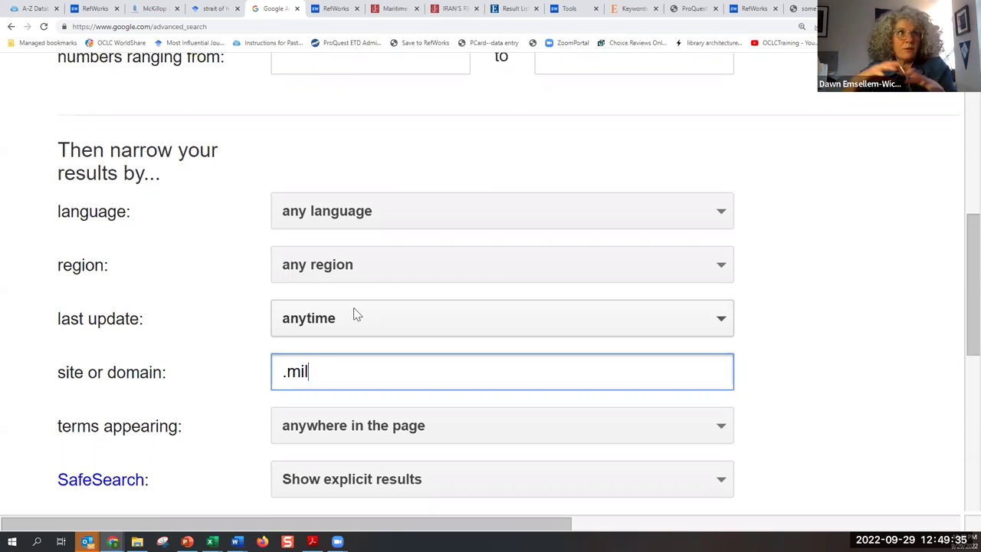
pyautogui.scroll(5, 355, 310)
pyautogui.scroll(2, 330, 330)
pyautogui.scroll(-2, 307, 353)
pyautogui.click(319, 255)
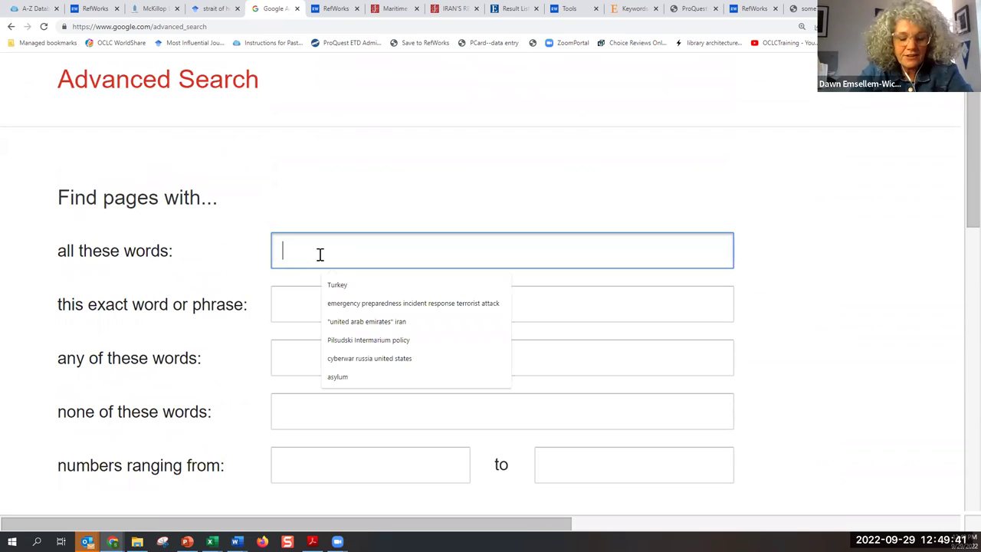
pyautogui.write('maritime sec')
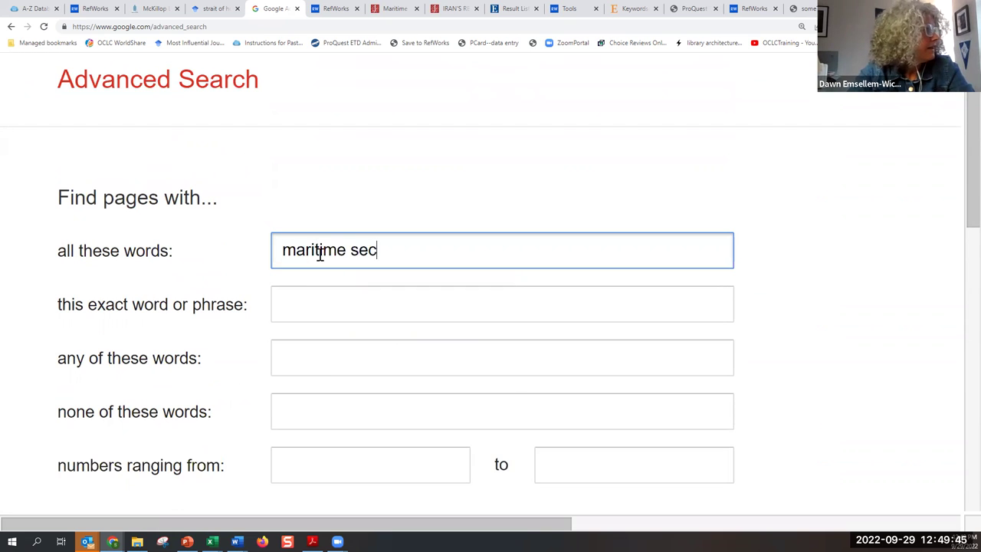
pyautogui.write('urity hormuz')
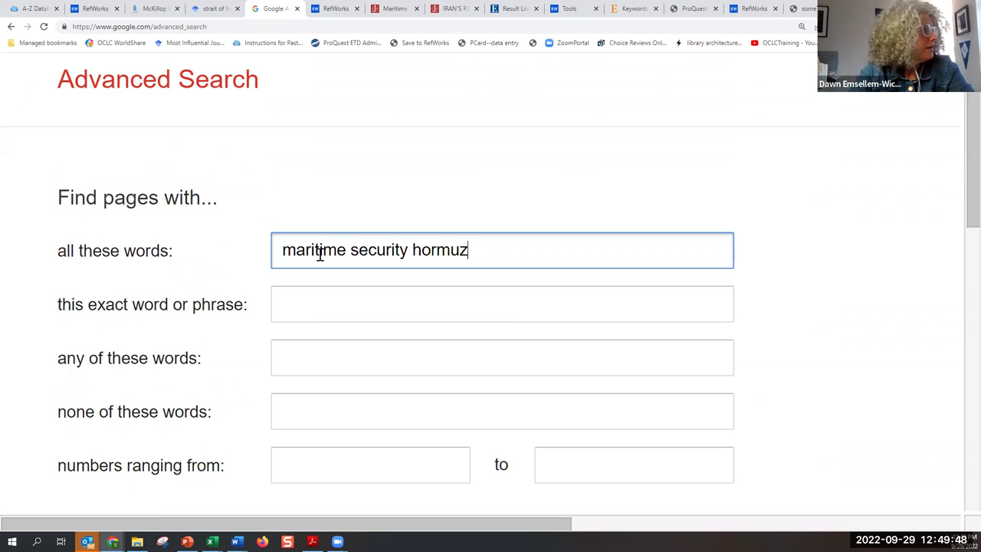
pyautogui.press('Return')
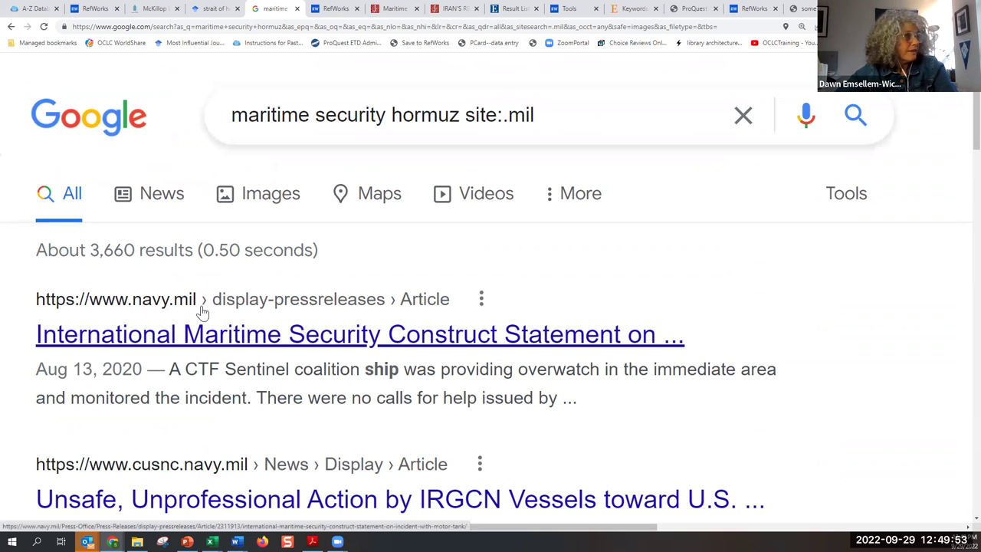
# Step: Examine the .mil search results, looking at which military sites and kinds of publications they come from
pyautogui.scroll(-2, 230, 341)
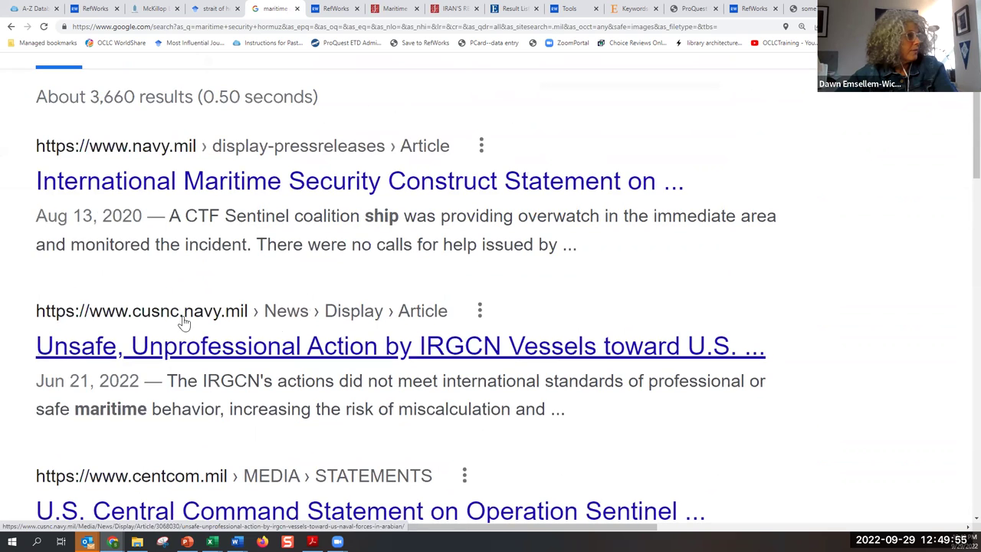
pyautogui.scroll(-2, 257, 335)
pyautogui.scroll(-1, 307, 269)
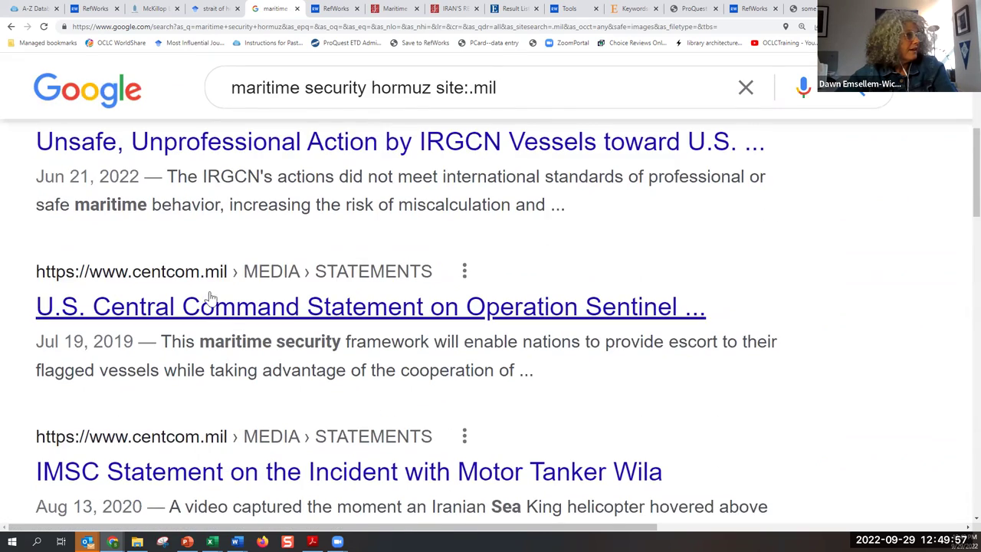
pyautogui.scroll(-1, 281, 329)
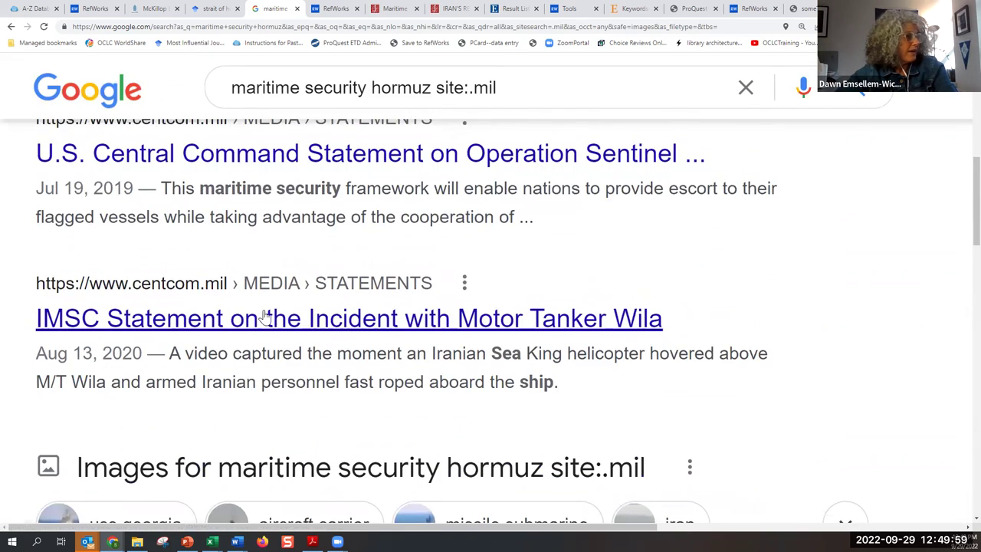
pyautogui.scroll(-4, 261, 316)
pyautogui.scroll(-3, 263, 316)
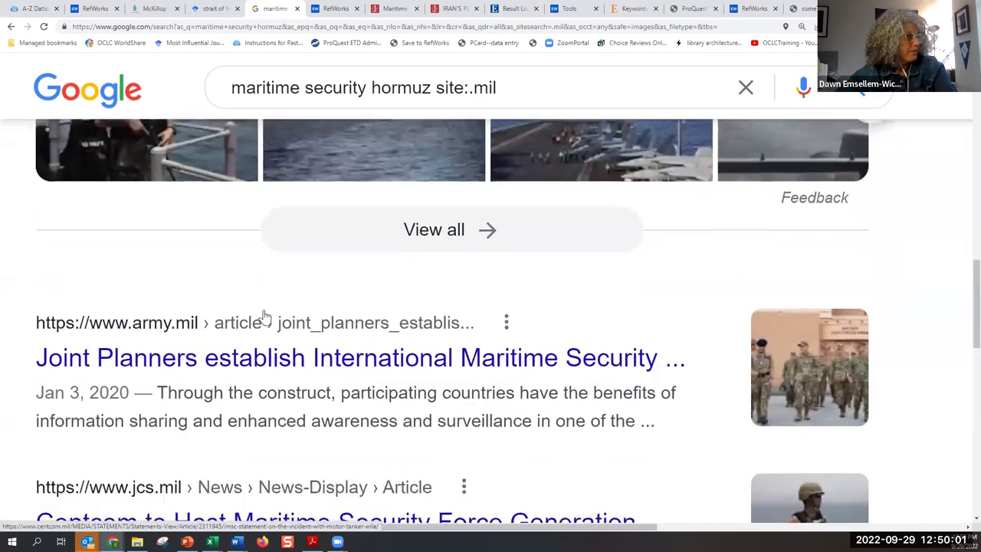
pyautogui.scroll(-2, 201, 325)
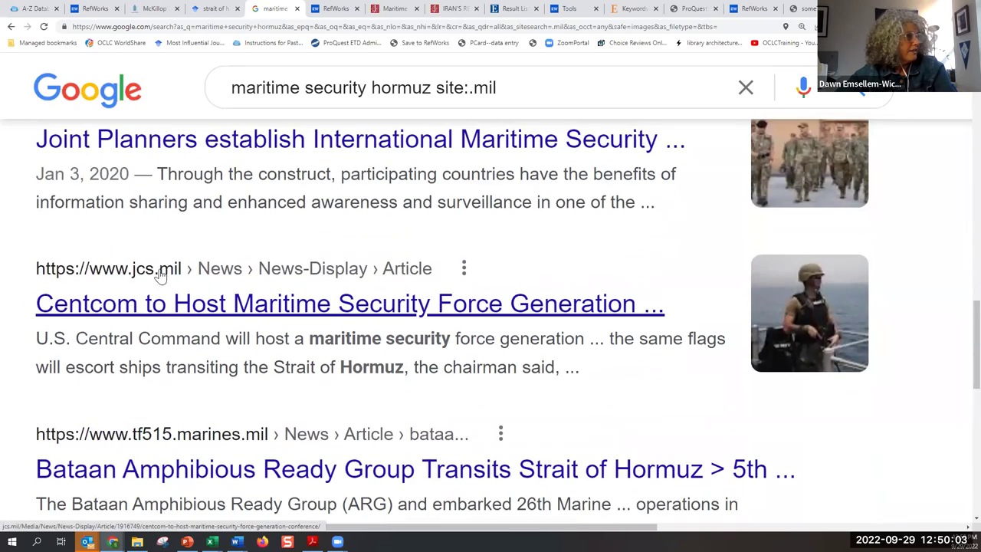
pyautogui.scroll(-5, 267, 377)
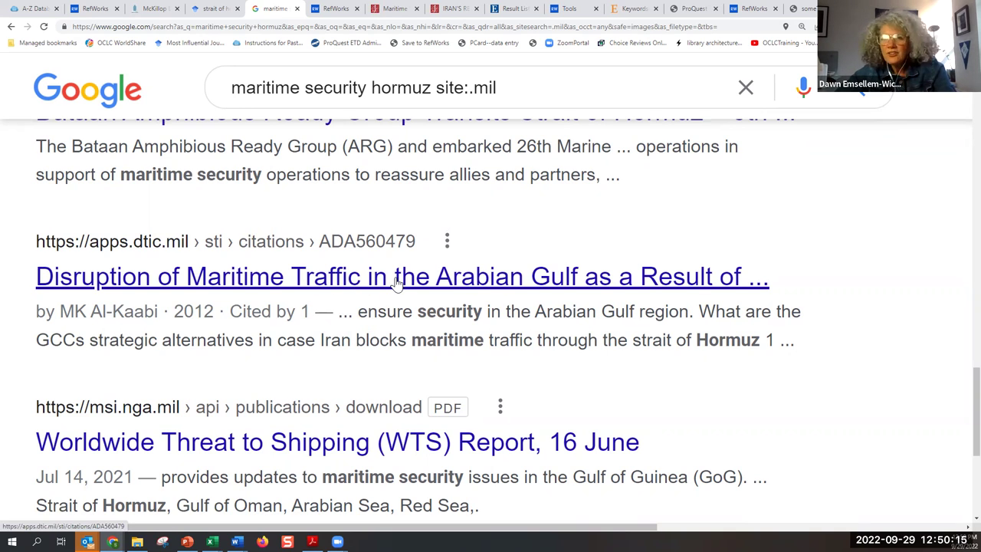
pyautogui.scroll(-2, 391, 299)
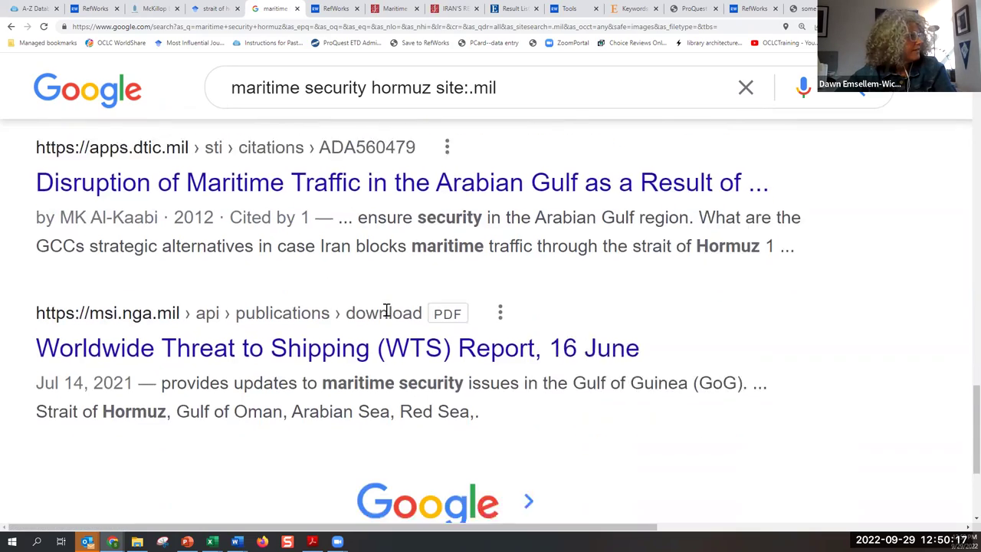
pyautogui.scroll(10, 452, 364)
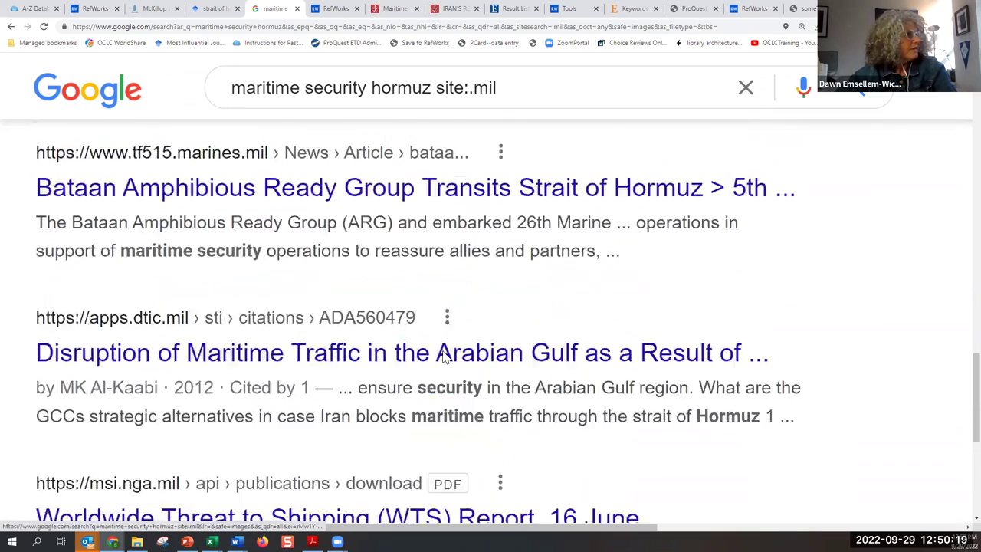
pyautogui.scroll(10, 444, 357)
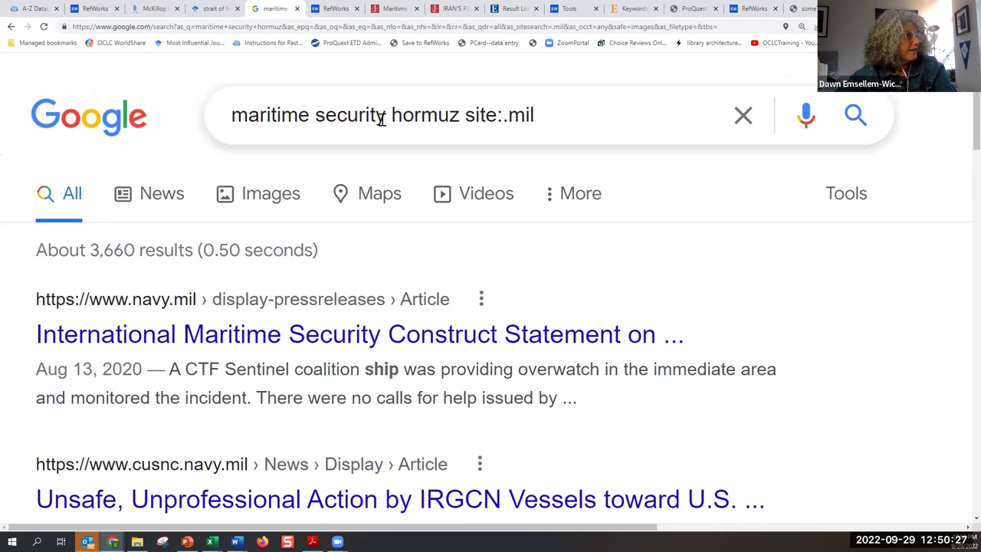
pyautogui.scroll(-3, 280, 231)
pyautogui.scroll(3, 279, 230)
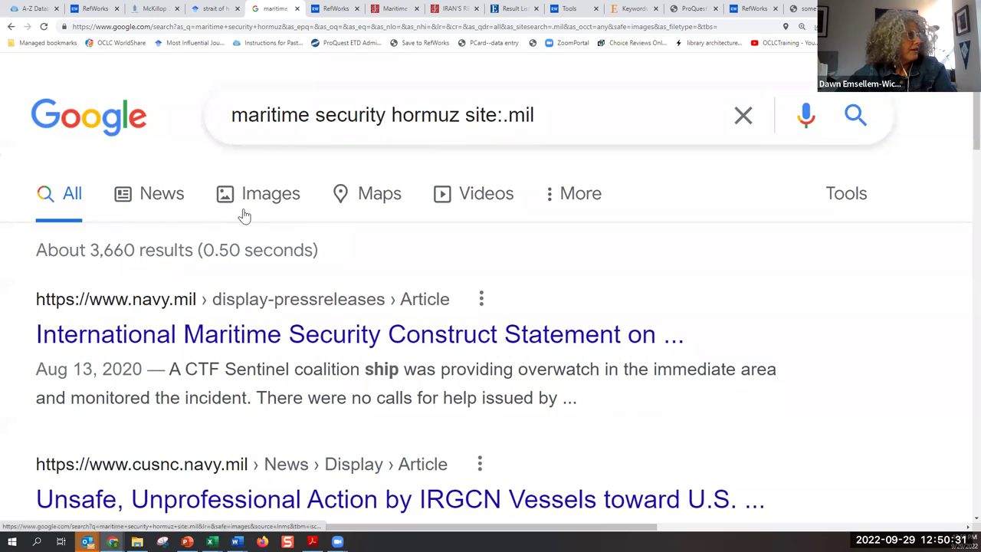
# Step: Return to the Advanced Search form and select the text after the dot in the site or domain entry
pyautogui.click(12, 27)
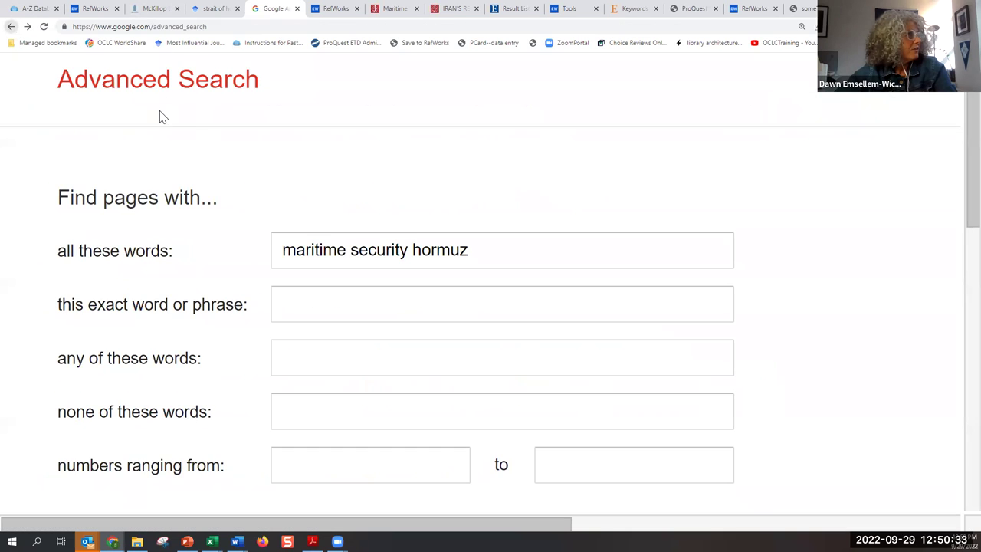
pyautogui.scroll(-5, 392, 243)
pyautogui.scroll(-1, 372, 243)
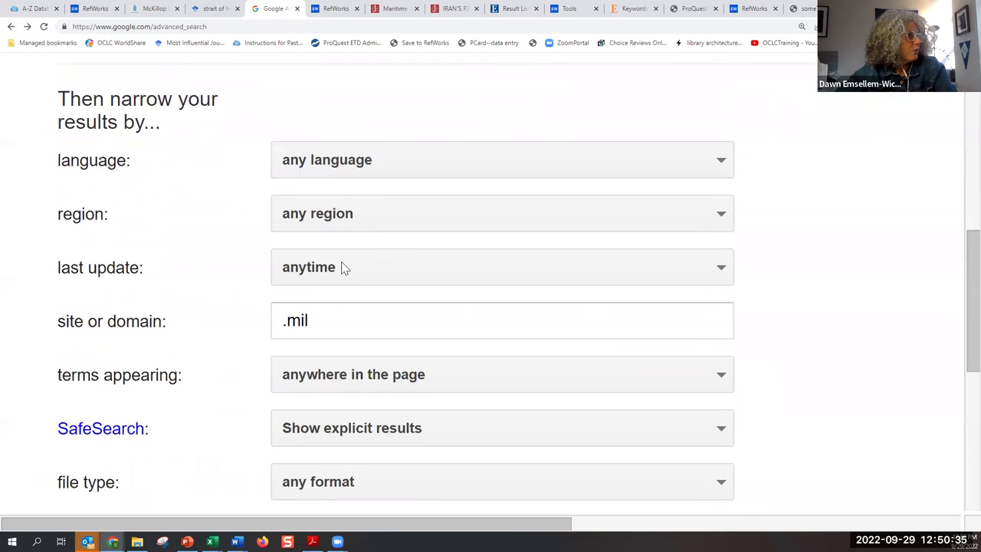
pyautogui.moveTo(308, 322); pyautogui.dragTo(292, 325)
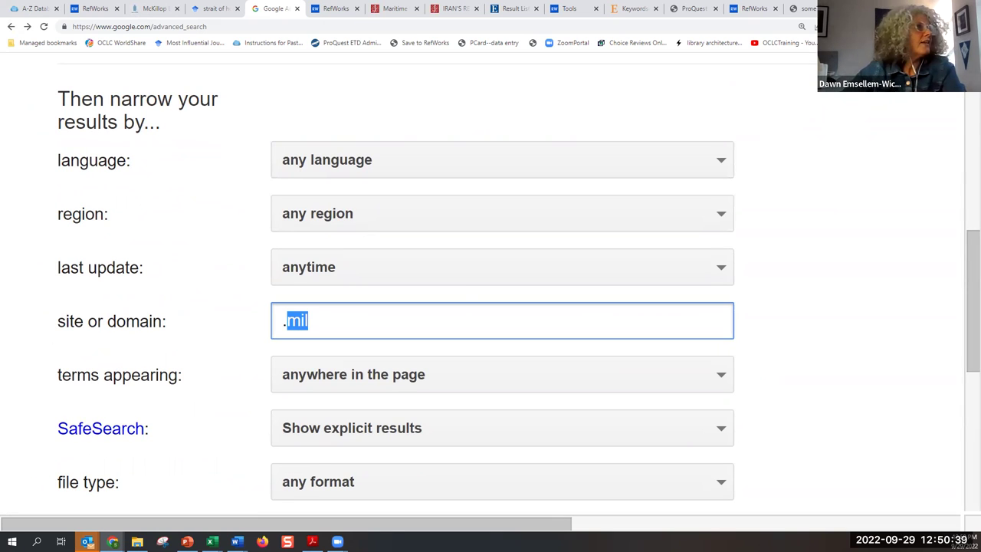
# Step: In the open PDF's browser tab, search Google for "country level domains" and open Wikipedia's Country code top-level domain article
pyautogui.click(805, 9)
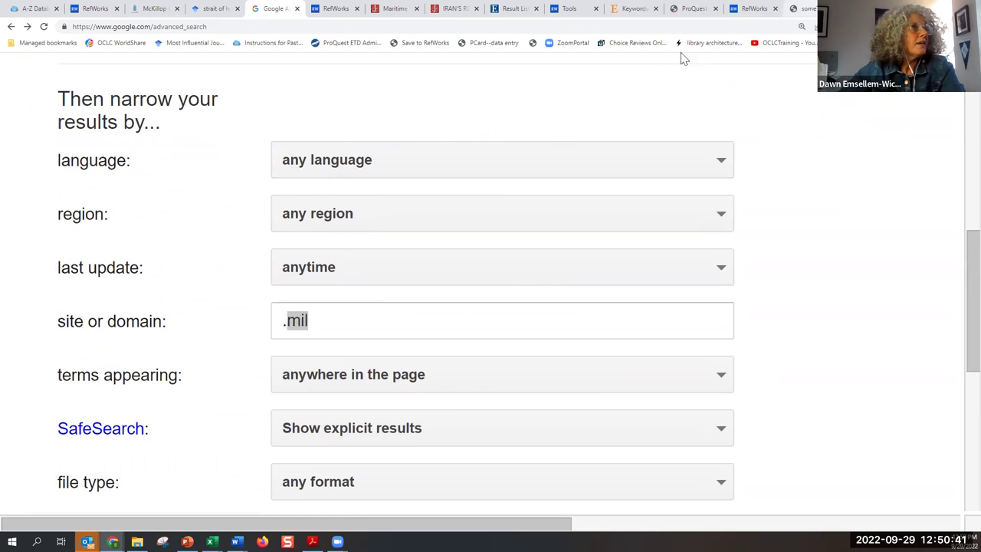
pyautogui.click(635, 26)
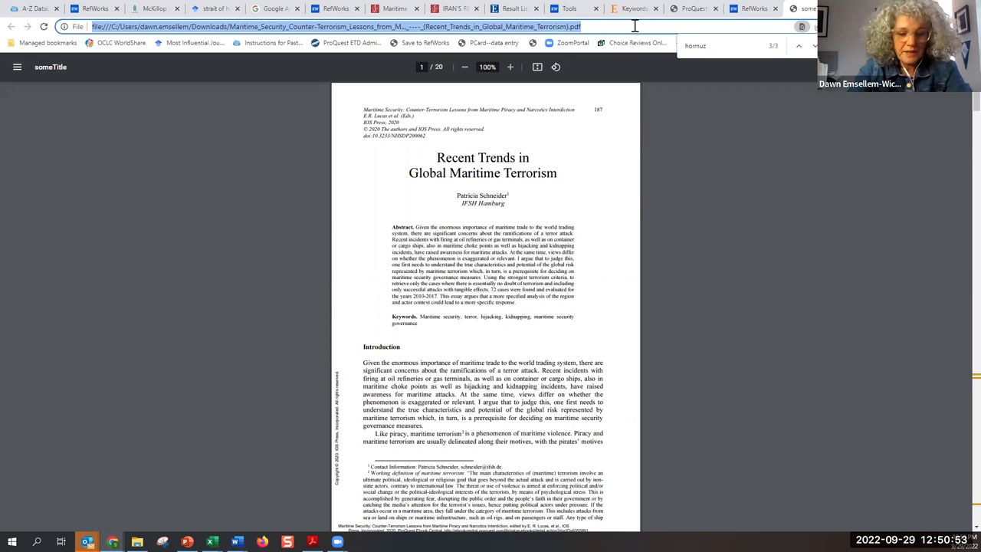
pyautogui.write('country level domains')
pyautogui.press('Return')
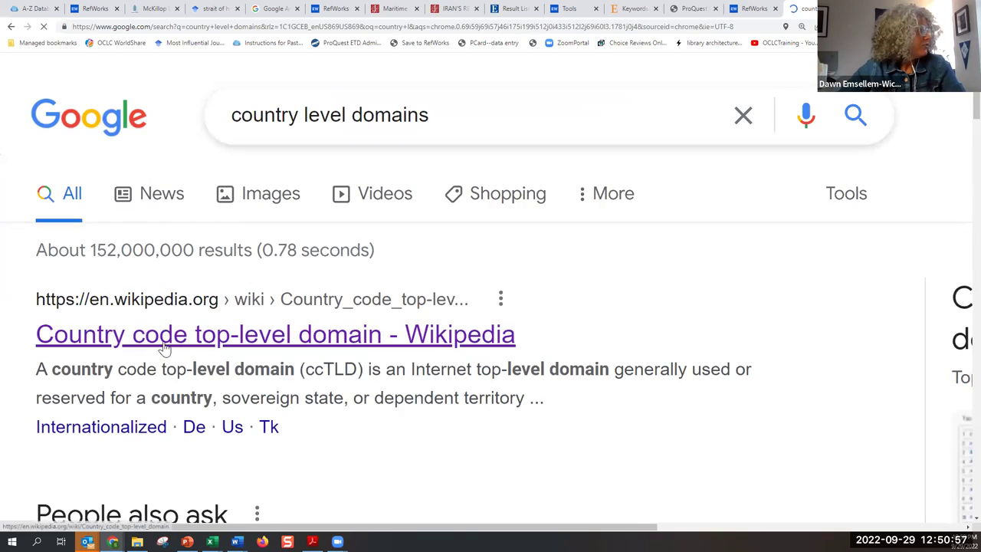
pyautogui.click(173, 297)
# Step: Find "iran" in the article's list of country codes and select Iran's domain code
pyautogui.scroll(-6, 248, 315)
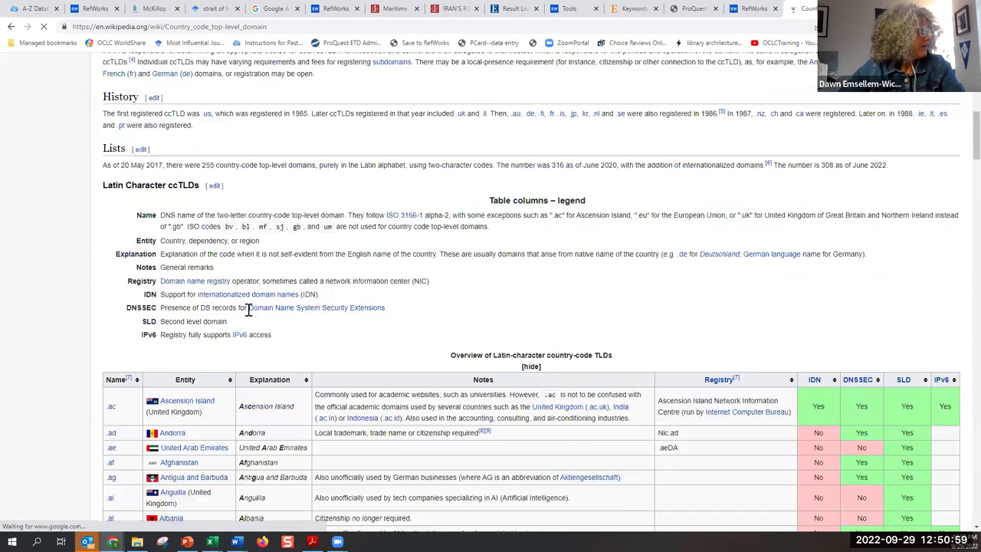
pyautogui.scroll(-12, 247, 311)
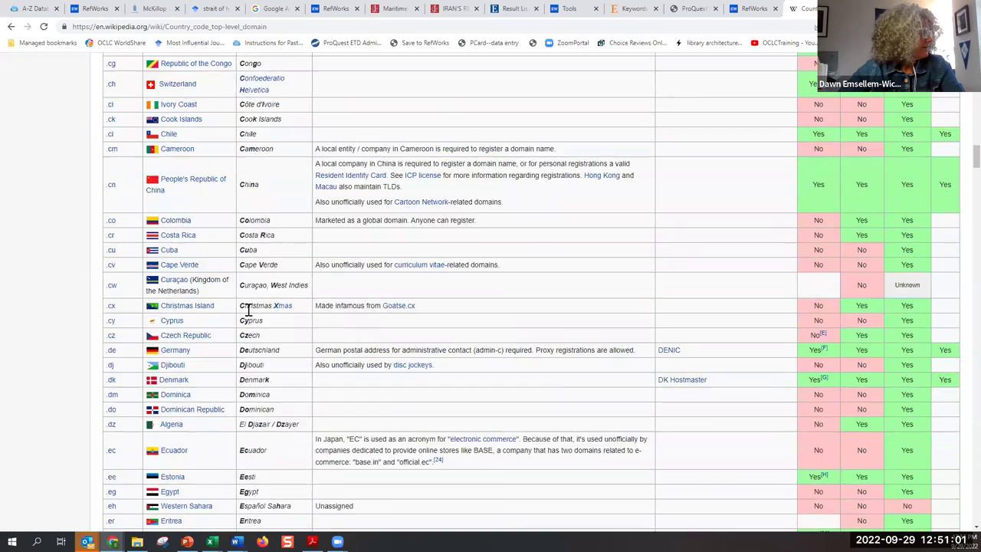
pyautogui.scroll(-7, 248, 310)
pyautogui.hotkey('ctrl', 'f')
pyautogui.write('iran')
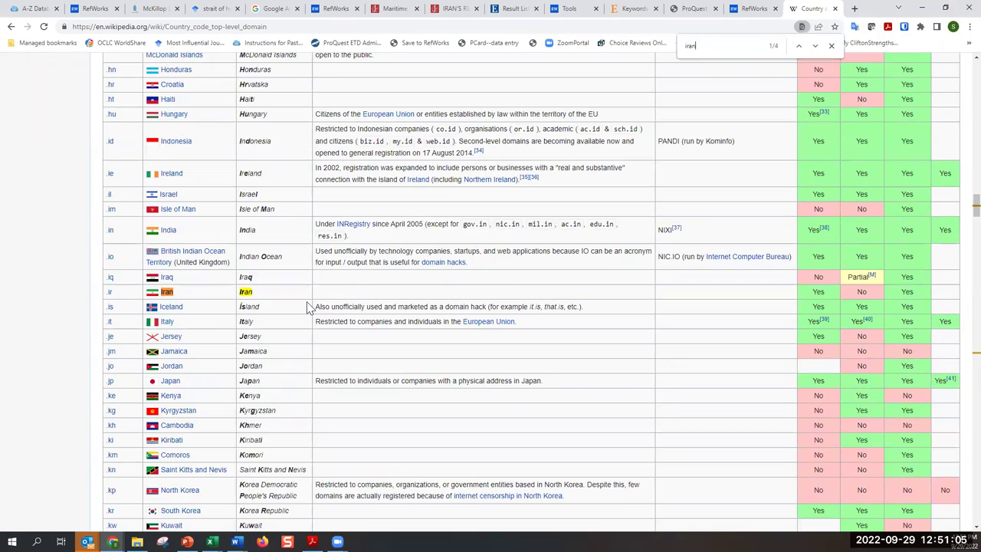
pyautogui.doubleClick(110, 292)
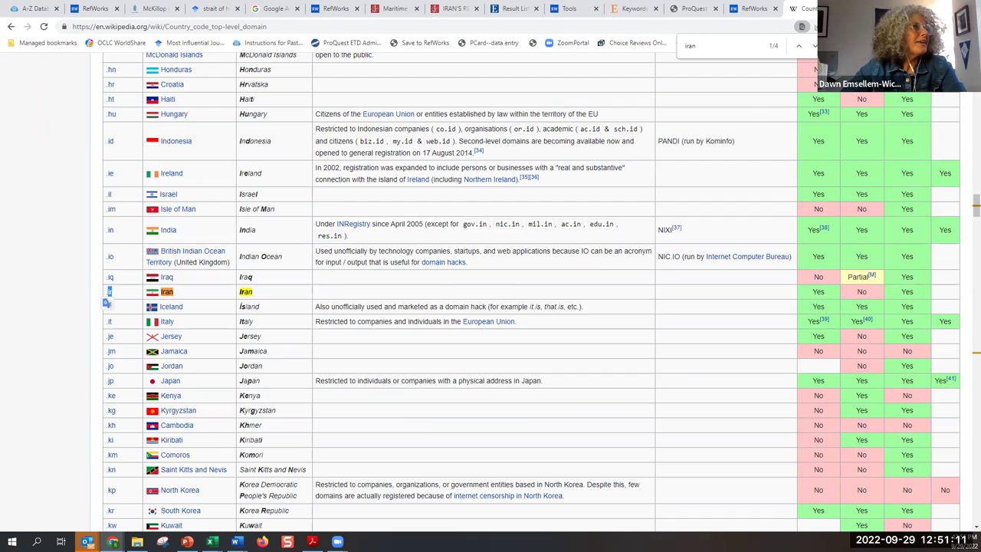
# Step: Open Google Translate through a Google search in a new browser tab
pyautogui.hotkey('ctrl', 't')
pyautogui.write('g')
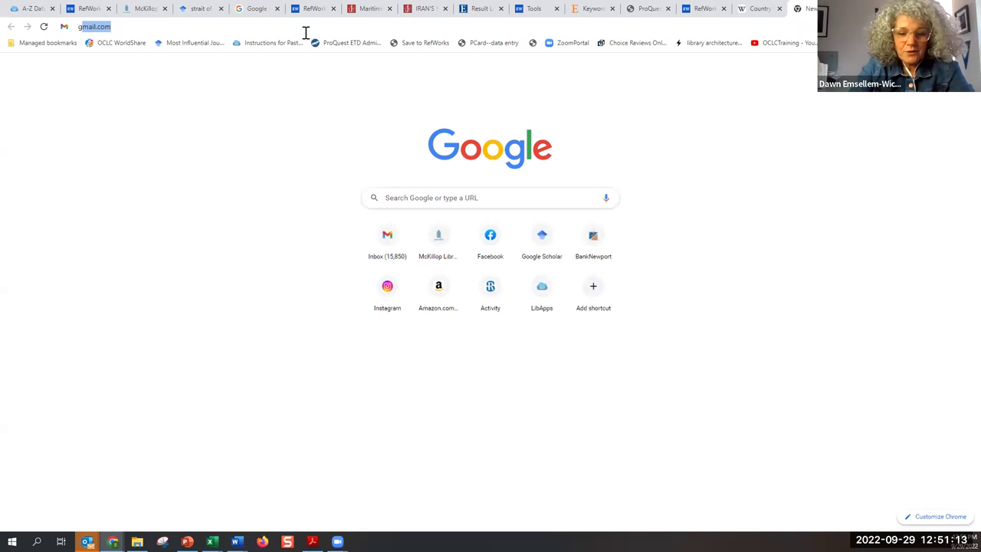
pyautogui.write('oogle')
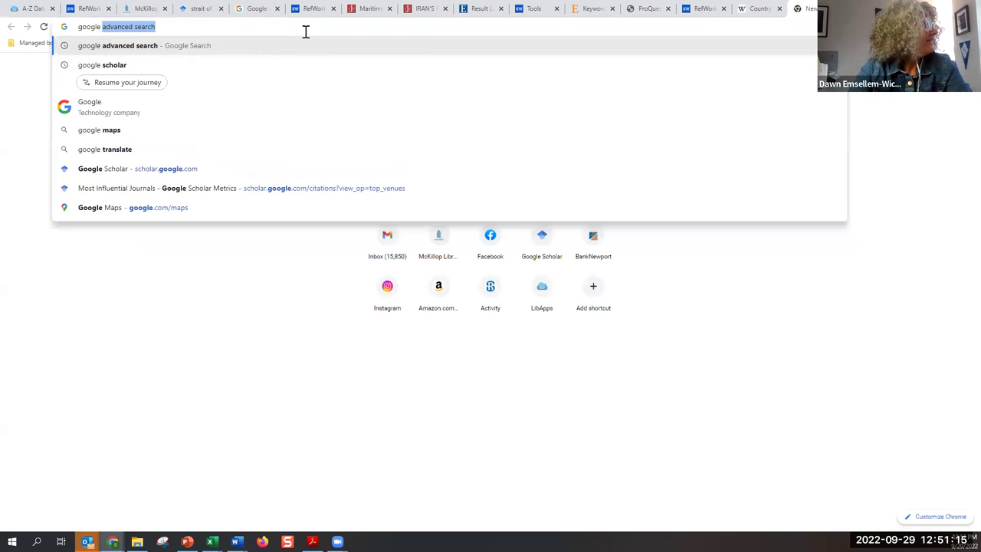
pyautogui.write(' tr')
pyautogui.press('Return')
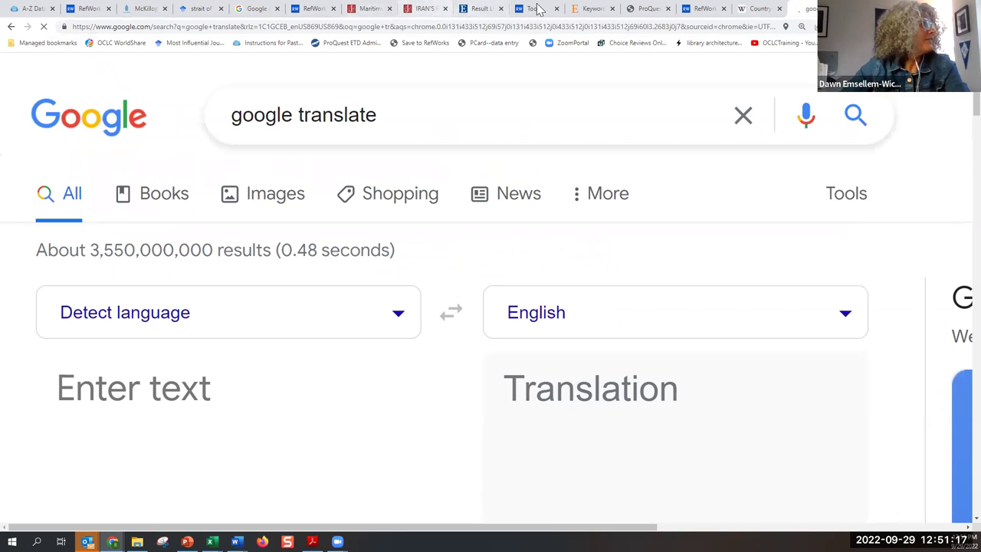
# Step: Copy the query "strait of hormuz policy piracy" from the Google Scholar results and return to the Google Translate page
pyautogui.click(190, 15)
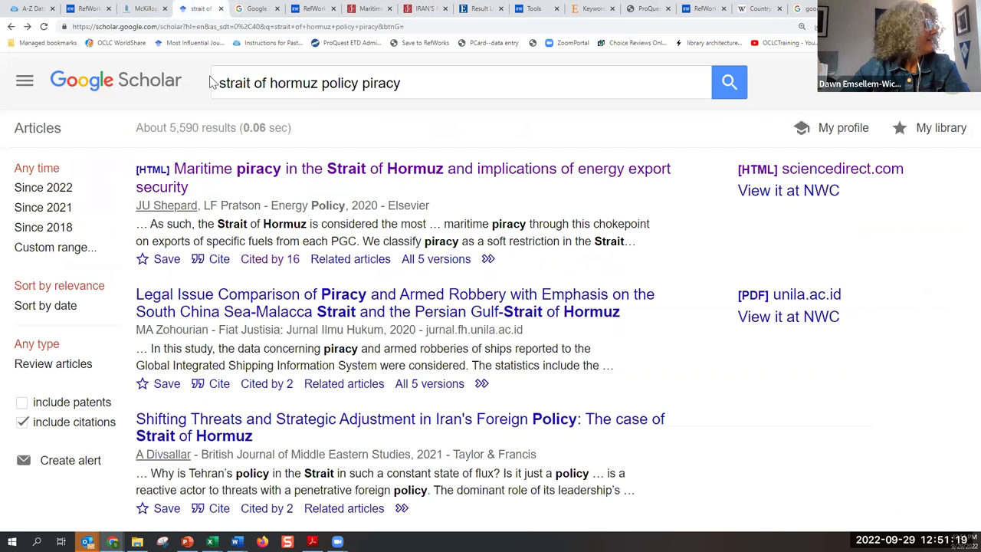
pyautogui.click(440, 85)
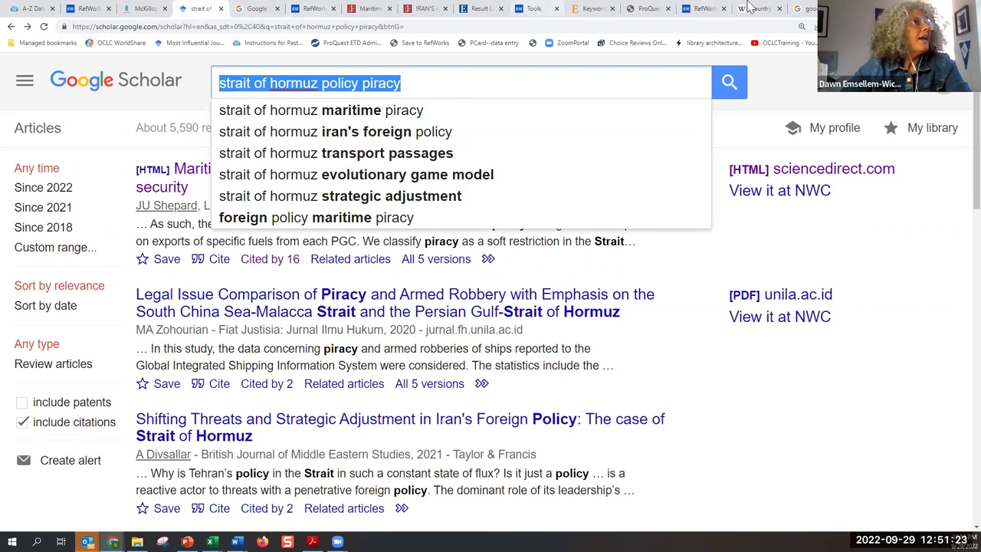
pyautogui.click(805, 9)
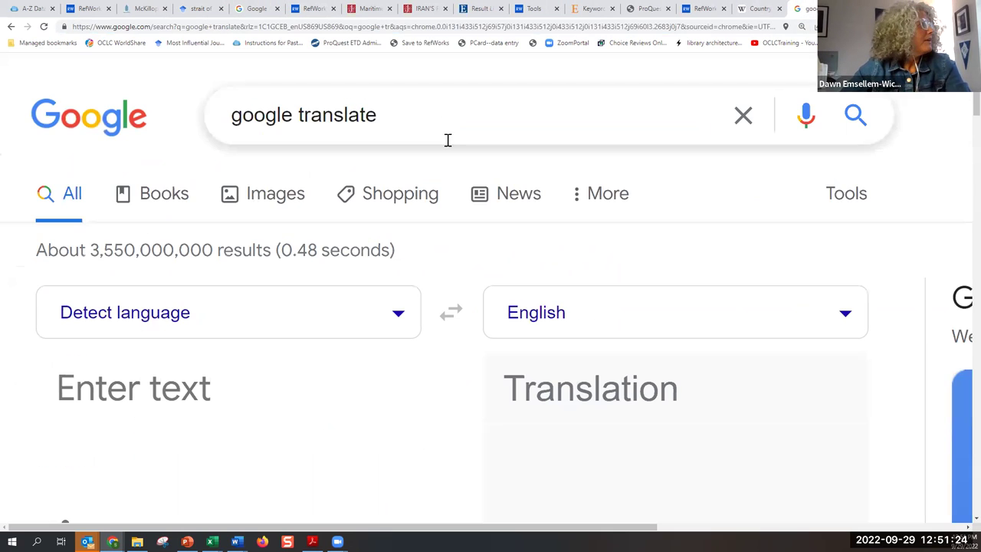
# Step: Set the language to translate from to English
pyautogui.click(322, 331)
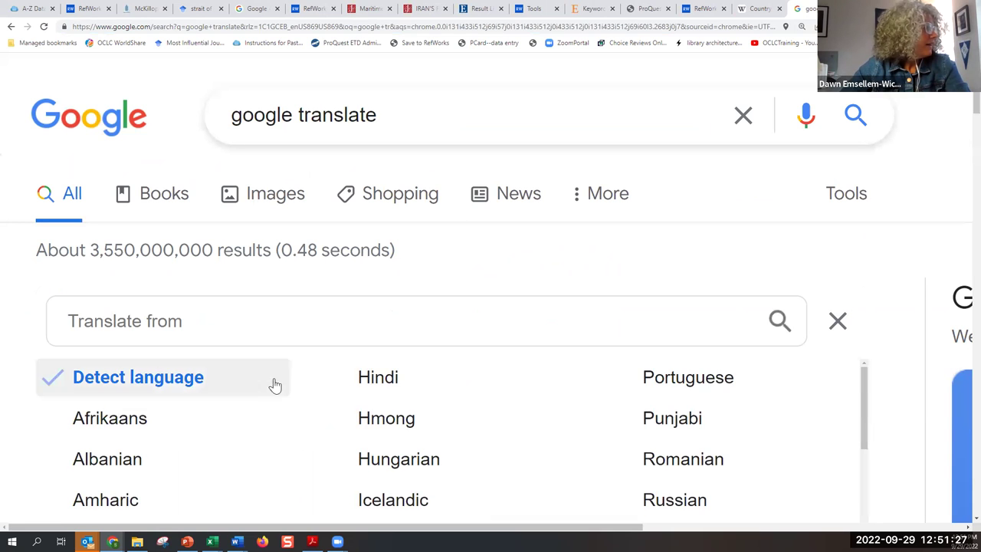
pyautogui.scroll(-3, 375, 367)
pyautogui.scroll(-2, 375, 367)
pyautogui.scroll(2, 176, 410)
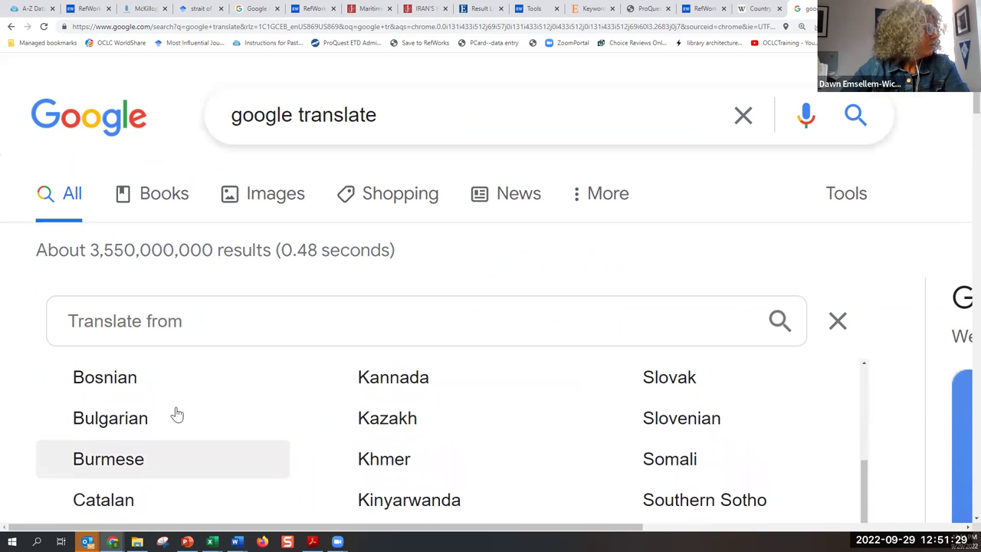
pyautogui.scroll(-8, 177, 414)
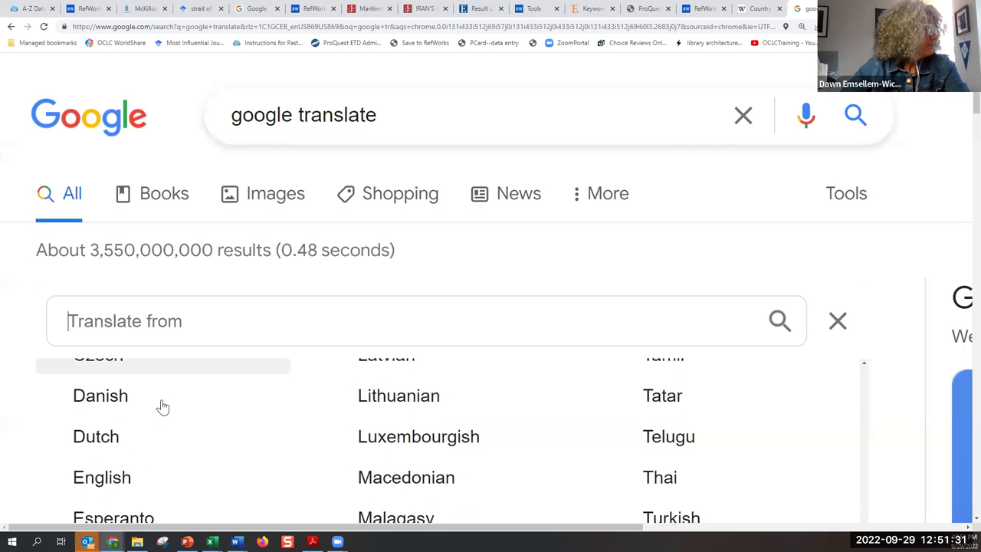
pyautogui.scroll(-1, 127, 407)
pyautogui.scroll(4, 127, 407)
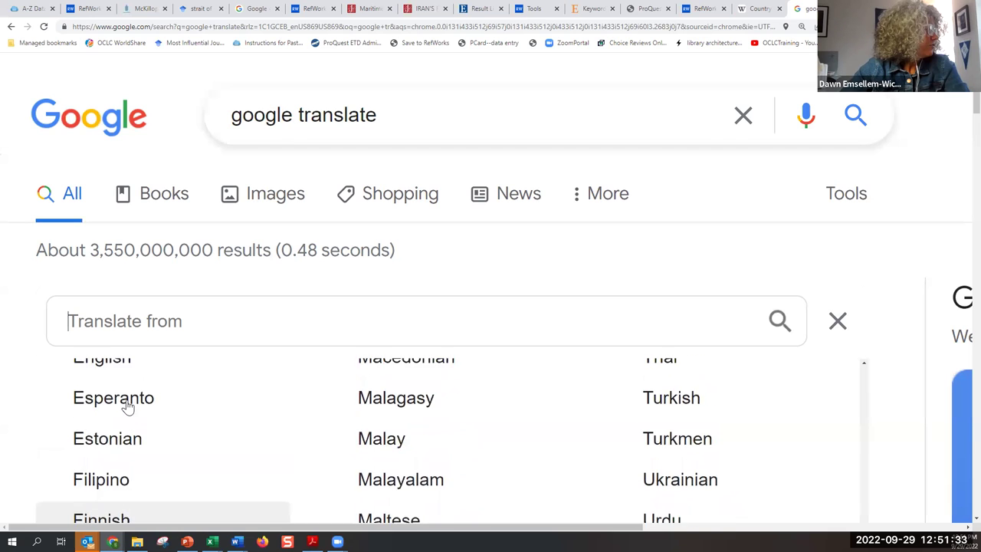
pyautogui.click(92, 460)
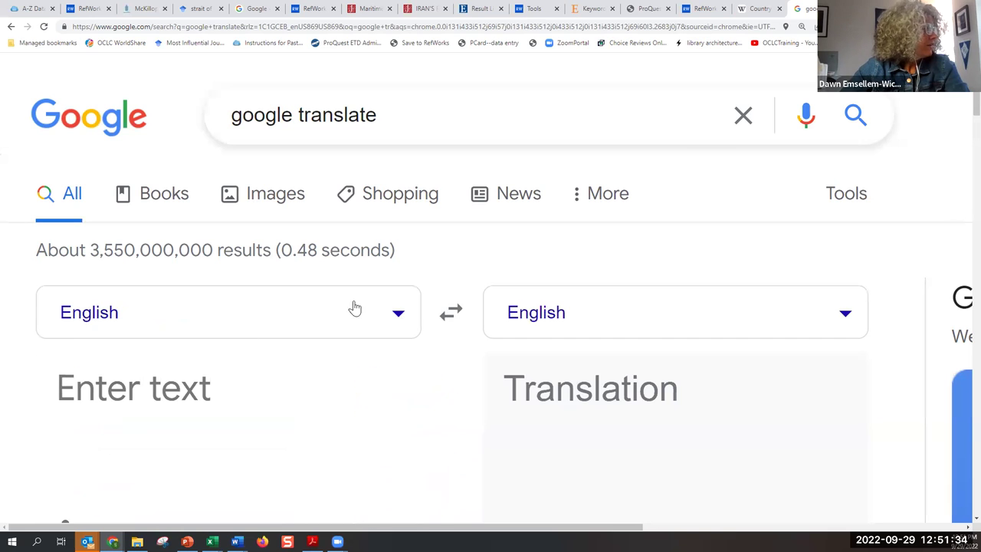
# Step: Set the language to translate to as Persian
pyautogui.click(509, 311)
pyautogui.scroll(-6, 544, 419)
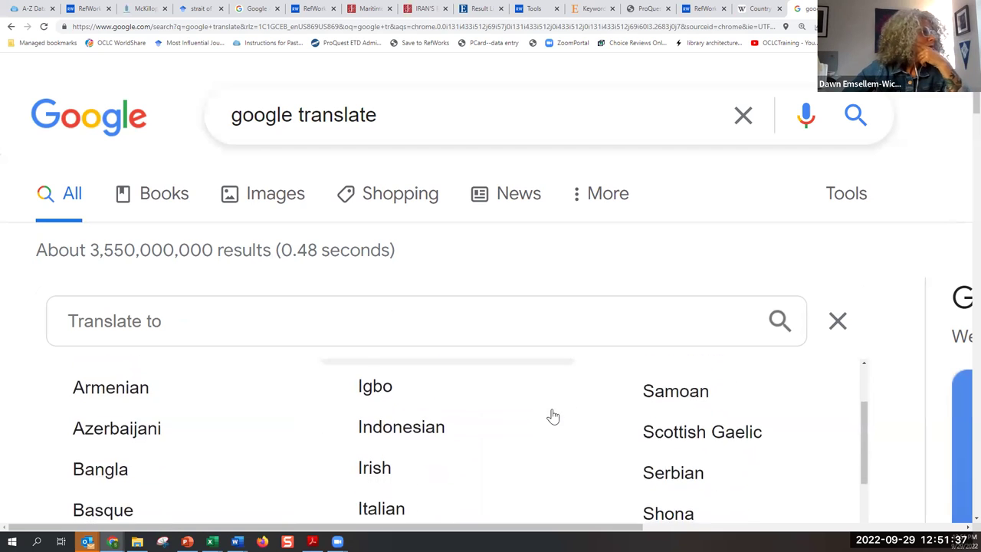
pyautogui.scroll(-5, 553, 416)
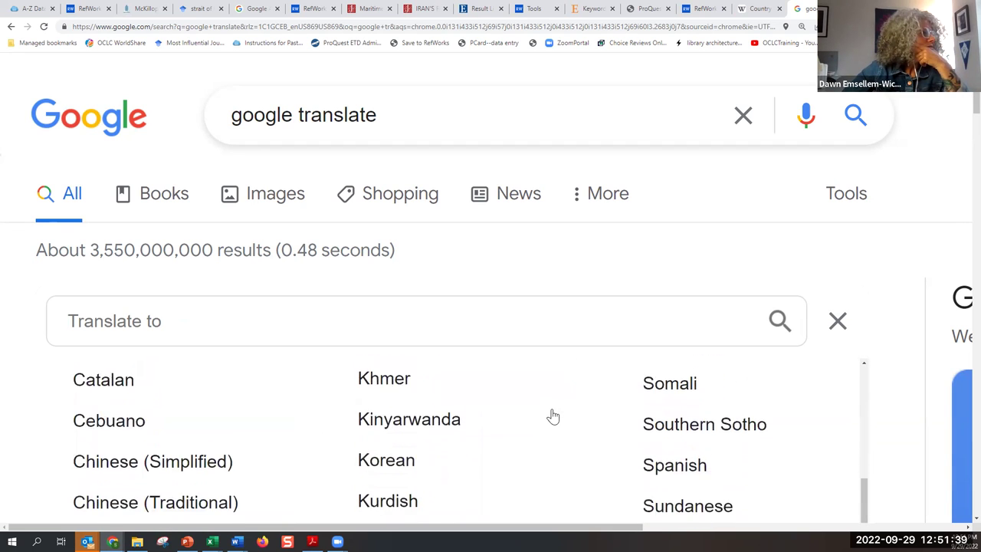
pyautogui.scroll(-5, 552, 416)
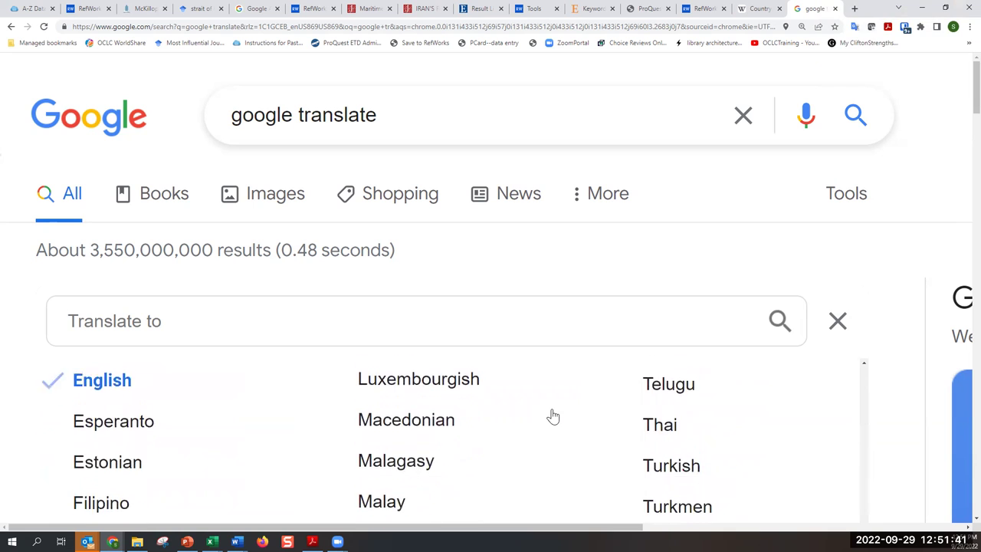
pyautogui.scroll(-1, 553, 416)
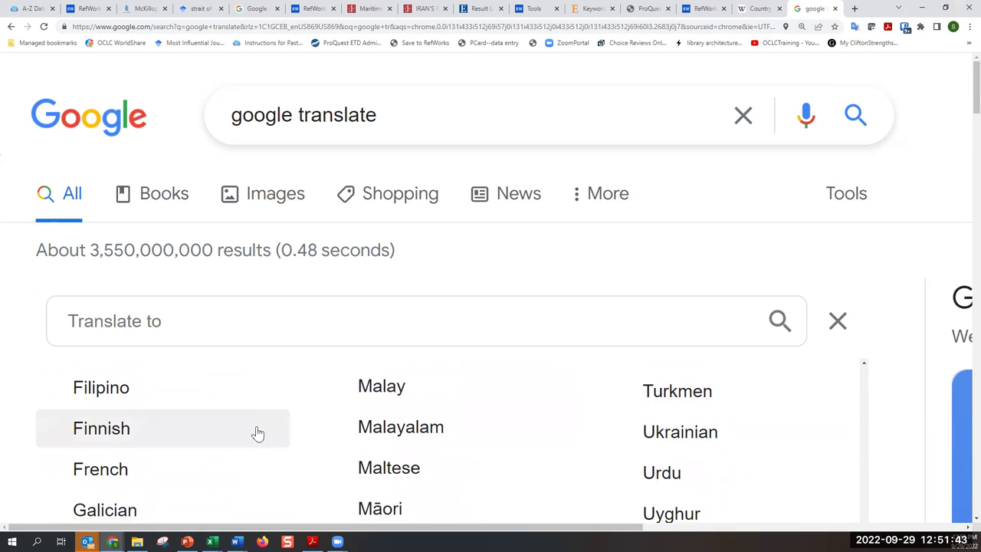
pyautogui.scroll(1, 138, 405)
pyautogui.scroll(-2, 136, 405)
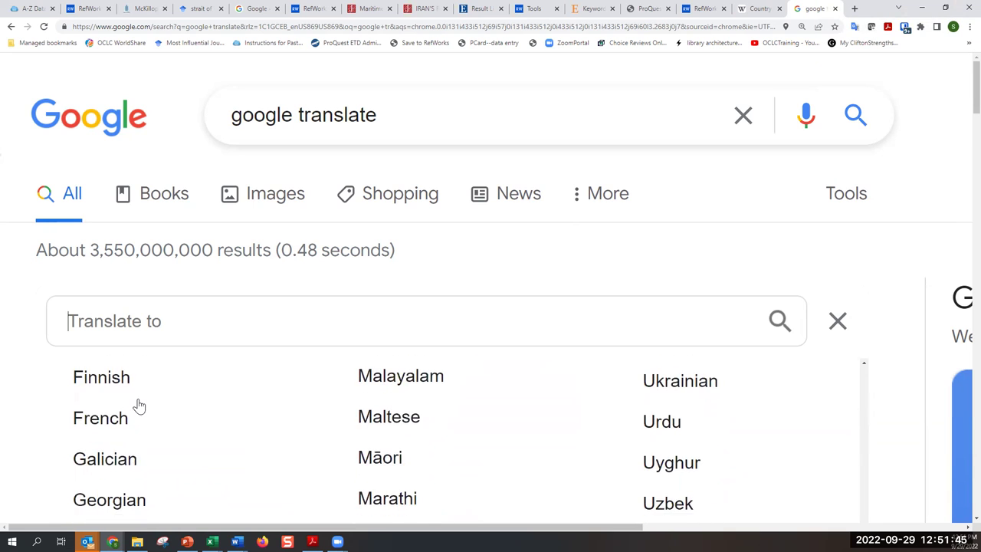
pyautogui.scroll(-1, 144, 407)
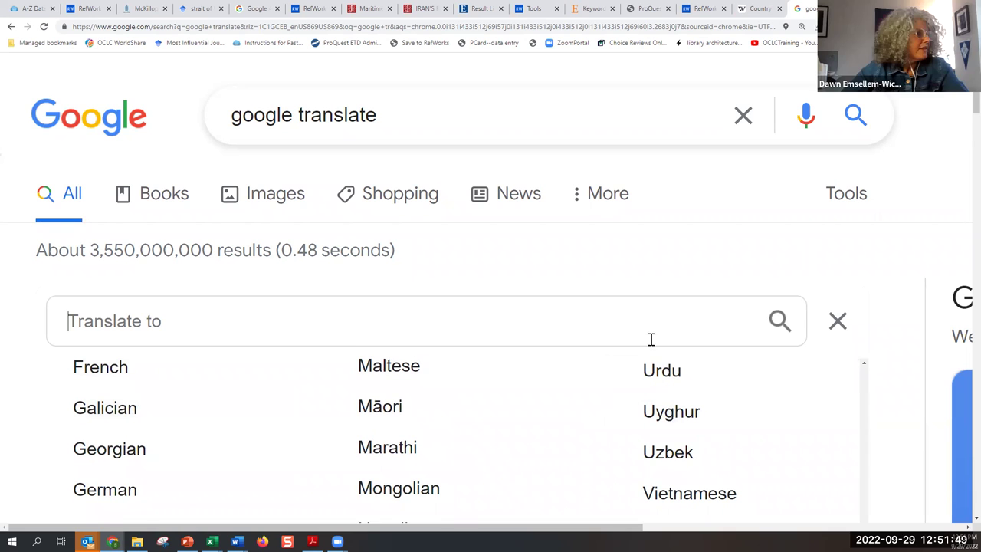
pyautogui.hotkey('ctrl', '-')
pyautogui.hotkey('ctrl', '-')
pyautogui.hotkey('ctrl', '-')
pyautogui.hotkey('ctrl', '-')
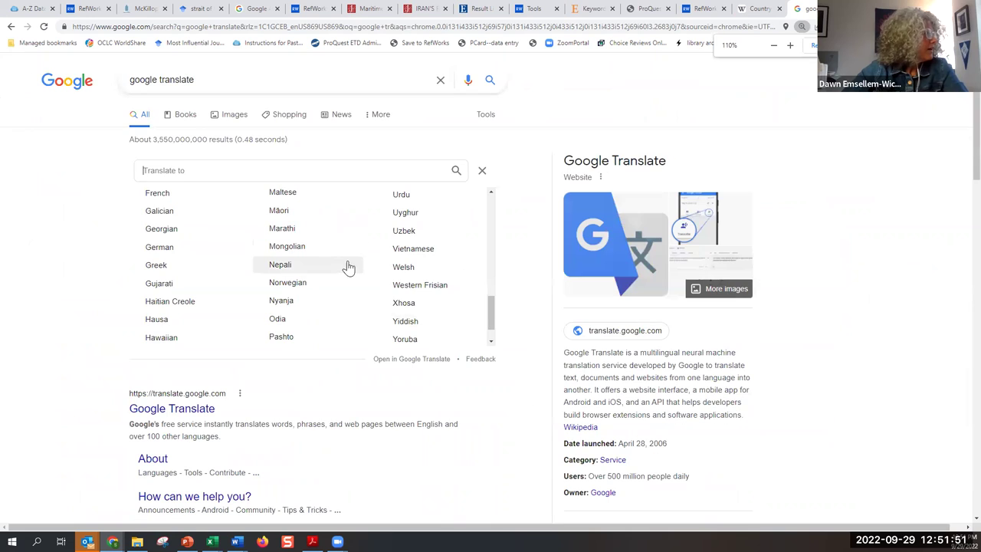
pyautogui.scroll(3, 161, 224)
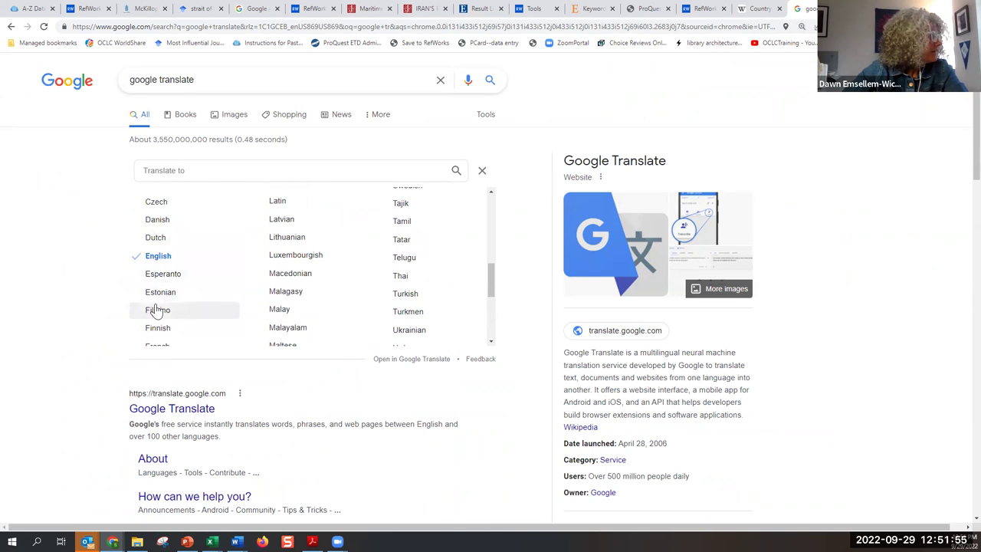
pyautogui.scroll(-1, 307, 293)
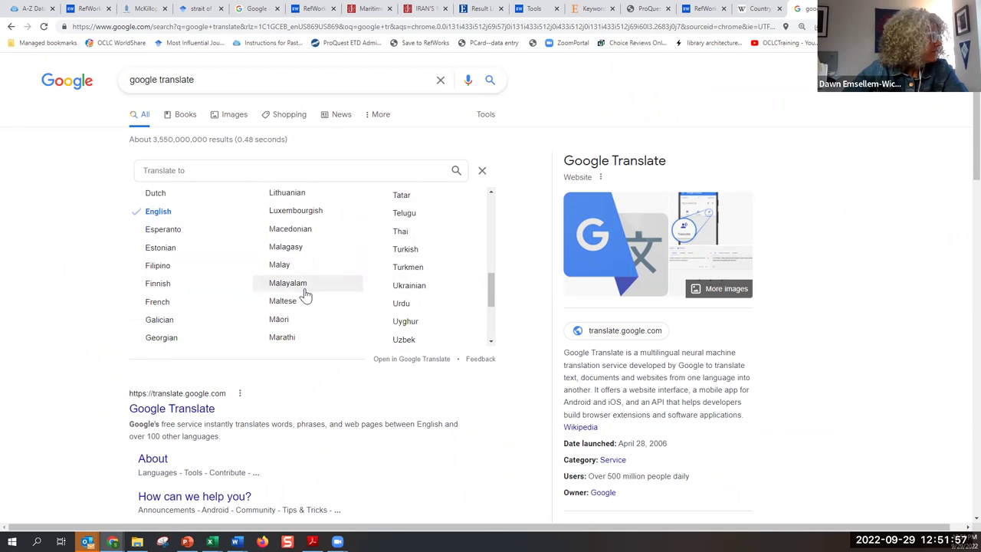
pyautogui.scroll(-1, 166, 274)
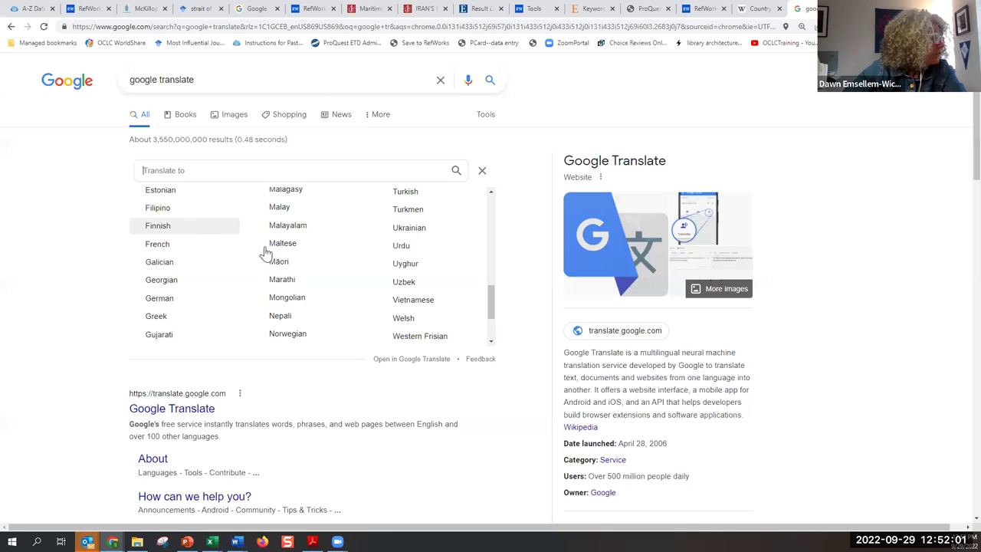
pyautogui.scroll(-1, 248, 314)
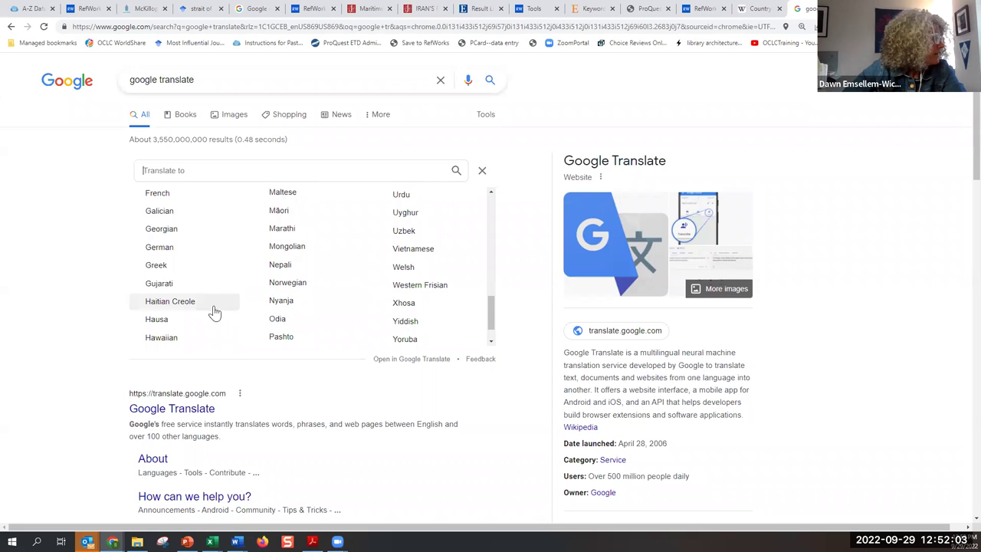
pyautogui.scroll(-1, 207, 310)
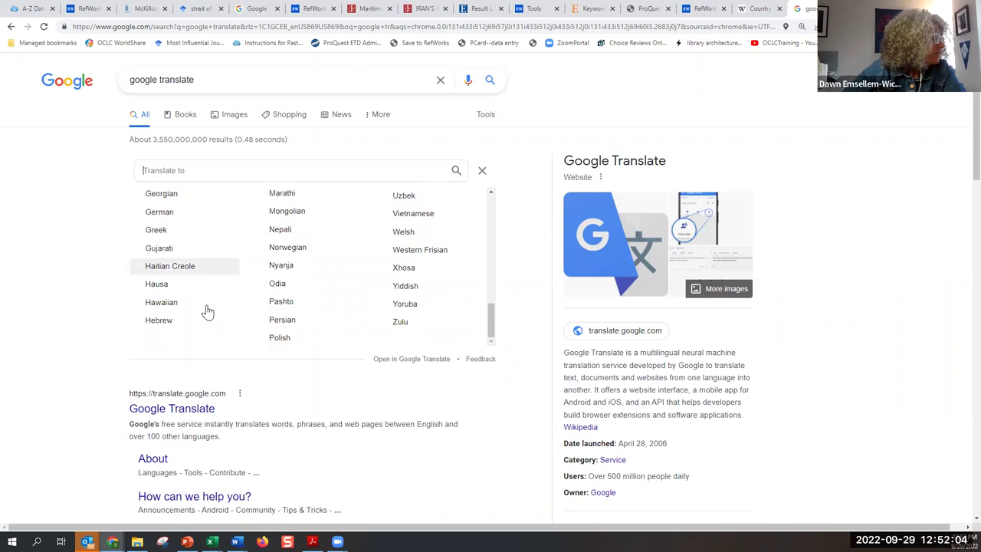
pyautogui.click(282, 319)
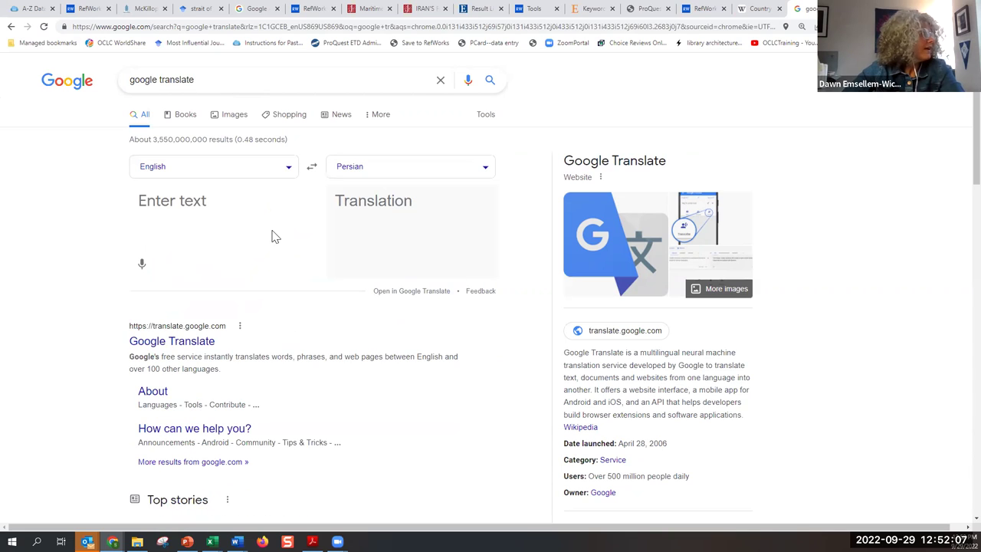
# Step: Enter "strait of hormuz policy piracy" as the source text and copy the entire two-line Persian translation
pyautogui.write('strait of hormuz policy piracy')
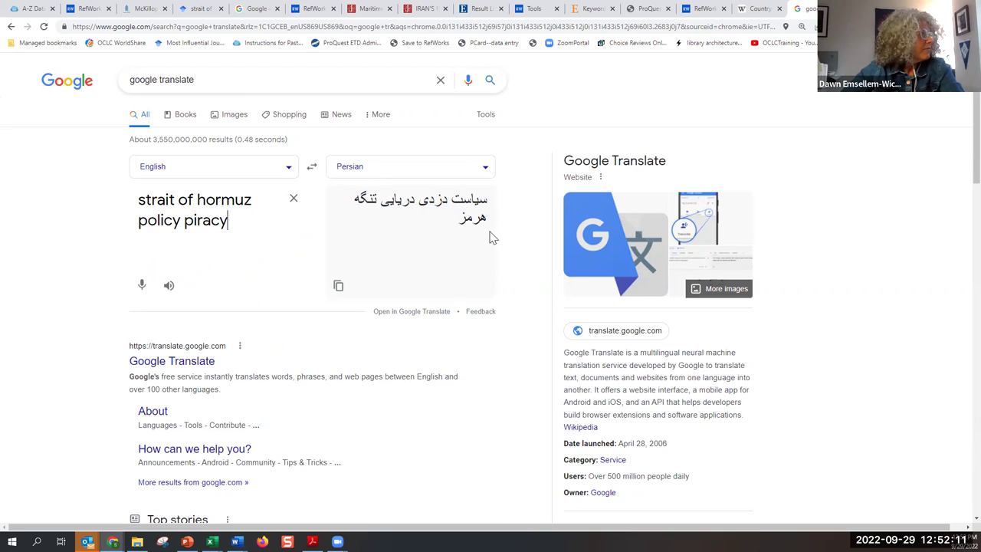
pyautogui.moveTo(368, 204); pyautogui.dragTo(526, 215)
pyautogui.click(516, 234)
pyautogui.moveTo(331, 197); pyautogui.dragTo(381, 198)
pyautogui.moveTo(489, 220); pyautogui.dragTo(484, 196)
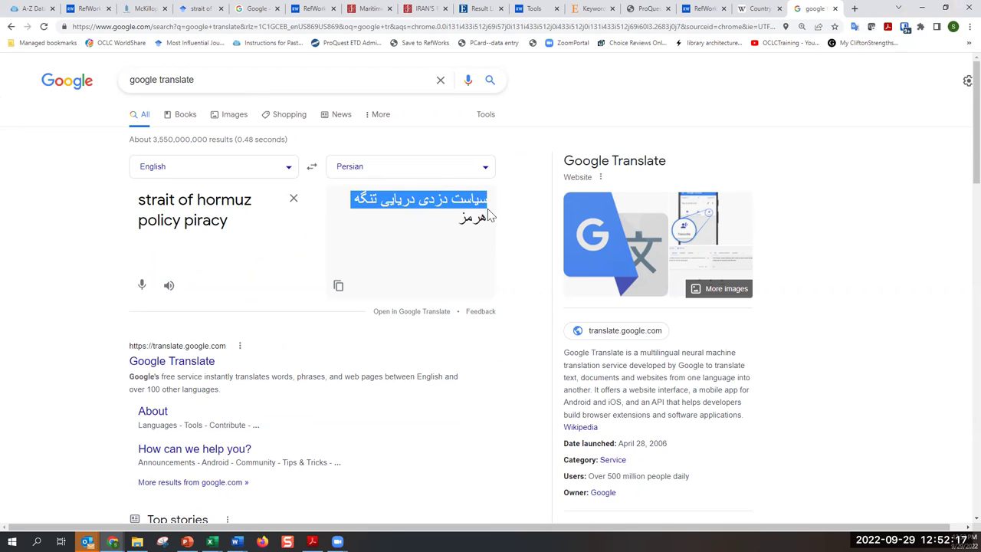
pyautogui.click(489, 220)
pyautogui.moveTo(454, 228); pyautogui.dragTo(504, 197)
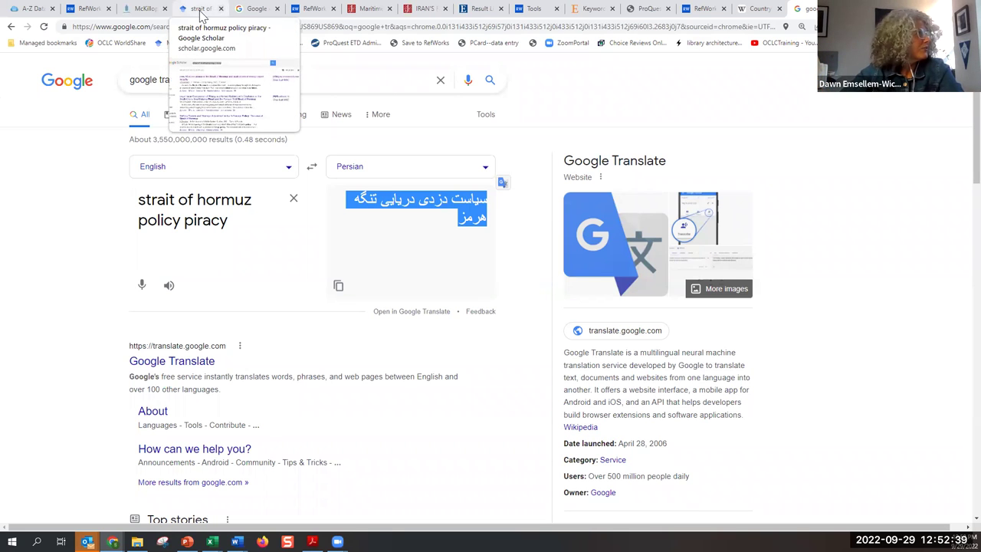
# Step: In Google Advanced Search, set the site or domain to .ir and replace the all-these-words terms with "سیاست دزدی دریایی تنگه هرمز"
pyautogui.click(253, 10)
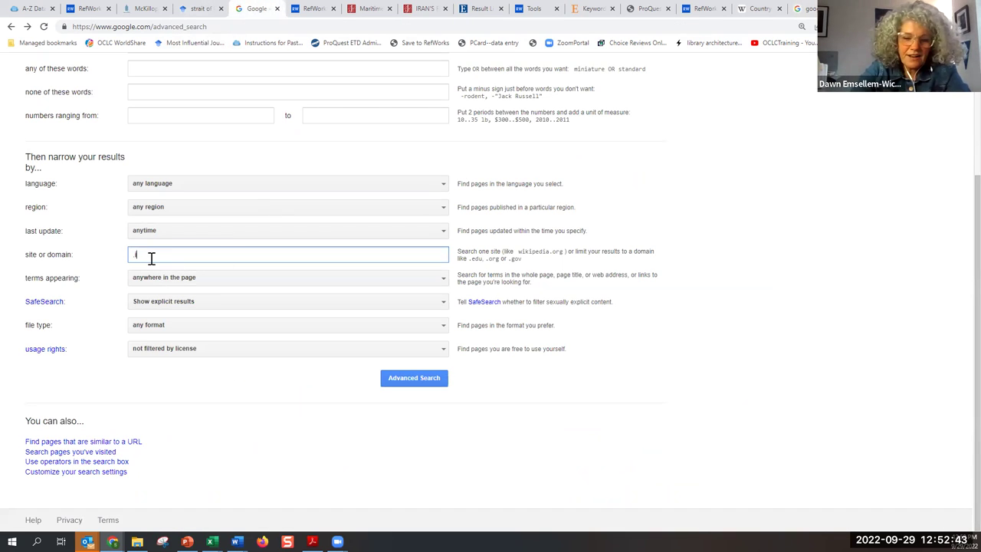
pyautogui.write('r')
pyautogui.scroll(2, 151, 258)
pyautogui.moveTo(251, 184); pyautogui.dragTo(8, 145)
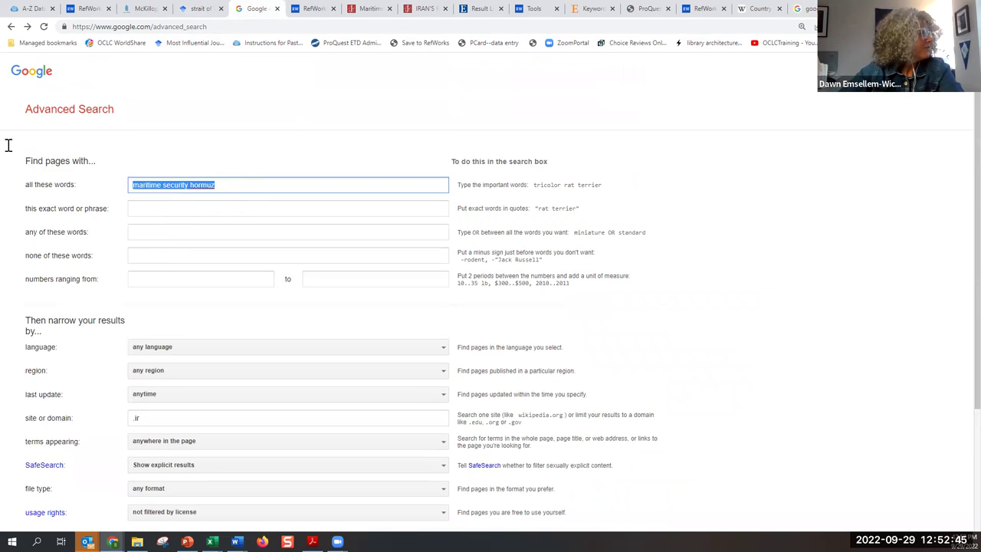
pyautogui.write('امنیت دریایی تنگه هرمز')
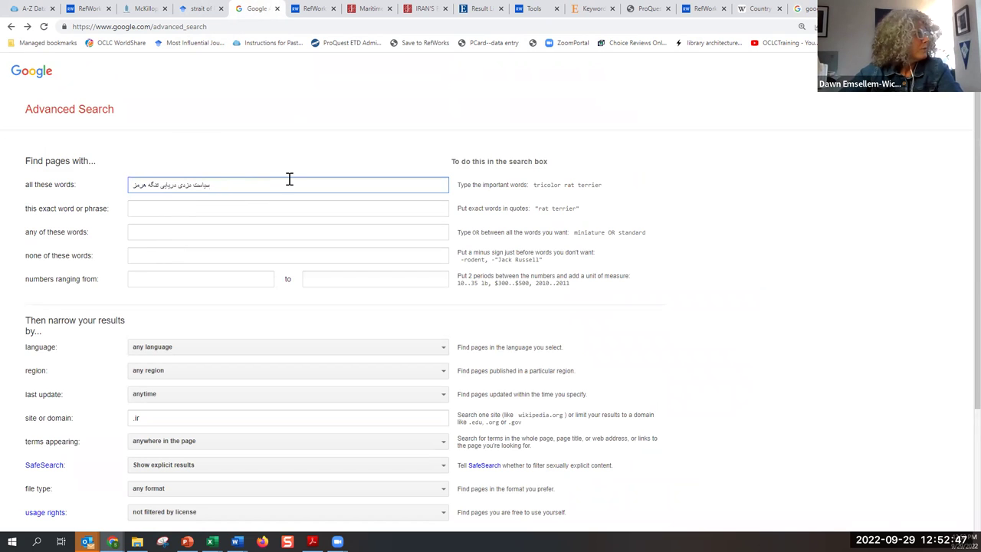
# Step: Run the advanced search and open the English translation of the first imna.ir news result
pyautogui.scroll(-2, 299, 225)
pyautogui.scroll(2, 322, 269)
pyautogui.scroll(-2, 351, 322)
pyautogui.click(411, 378)
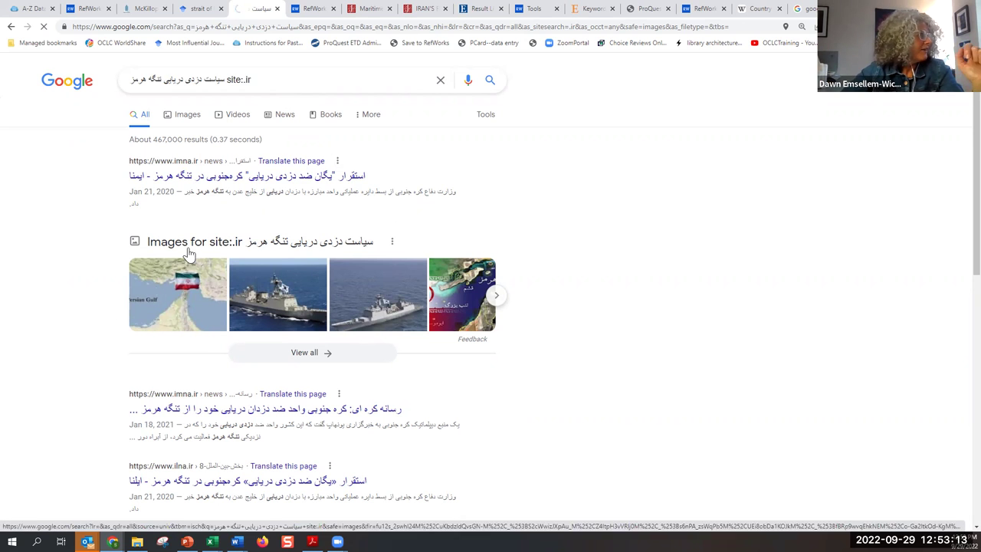
pyautogui.click(359, 177)
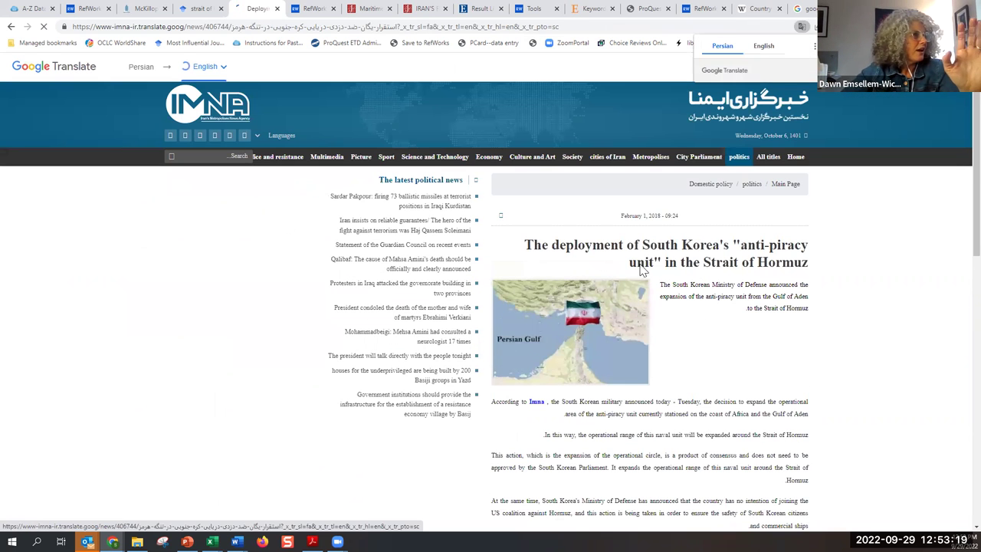
# Step: Examine the translated IMNA article on South Korea's anti-piracy unit from text to source and labels, and return to the Google Scholar results
pyautogui.scroll(-1, 755, 277)
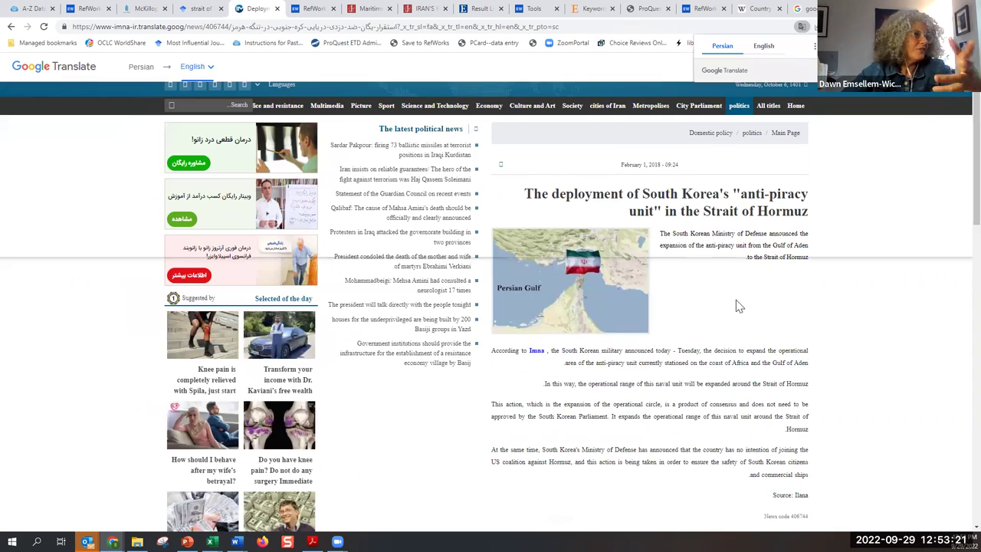
pyautogui.scroll(-3, 714, 302)
pyautogui.scroll(-3, 678, 311)
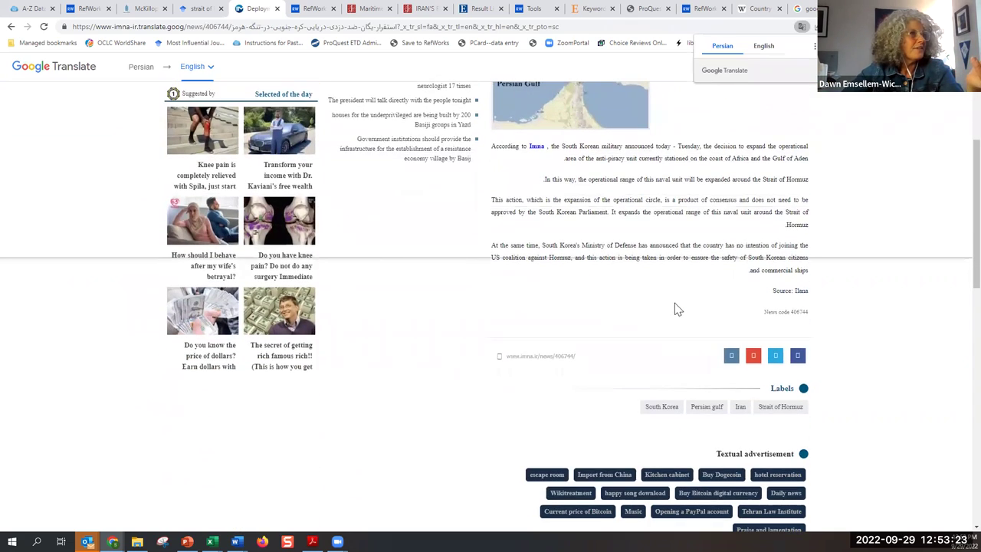
pyautogui.scroll(-1, 675, 300)
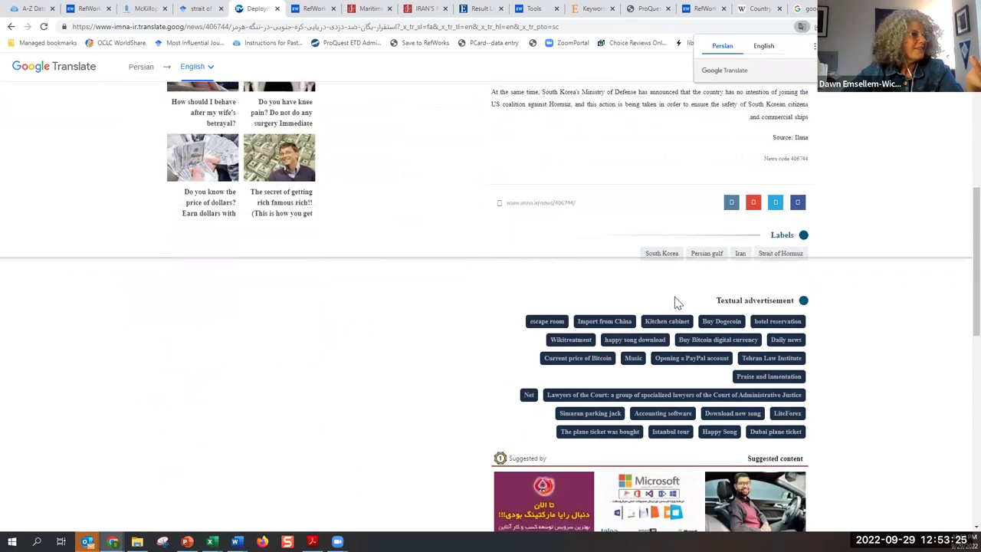
pyautogui.scroll(6, 666, 299)
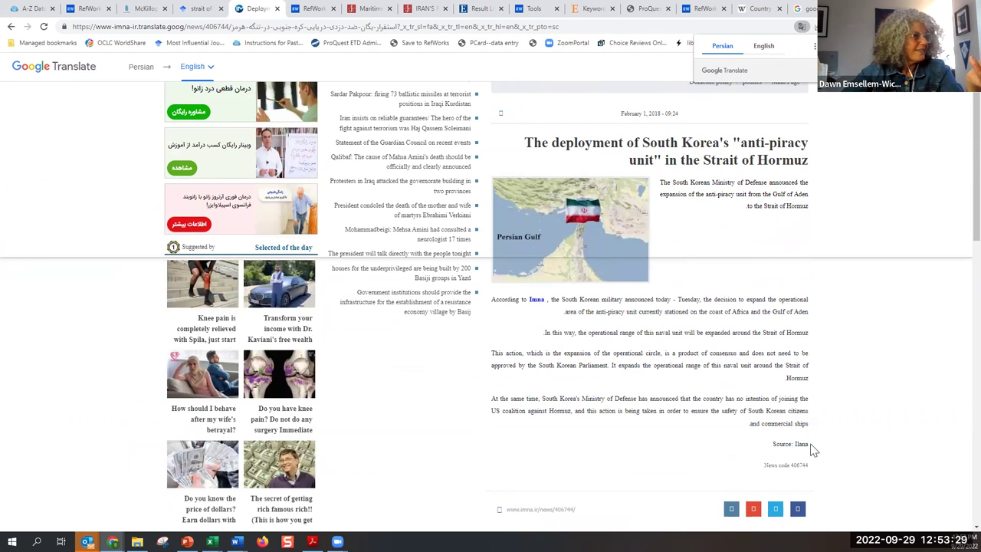
pyautogui.scroll(1, 617, 372)
pyautogui.scroll(2, 617, 372)
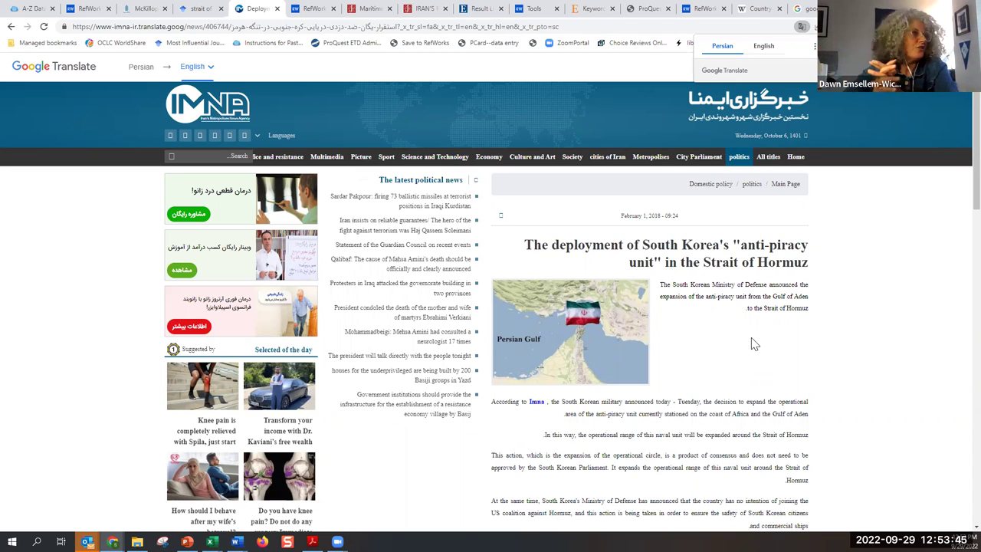
pyautogui.click(199, 10)
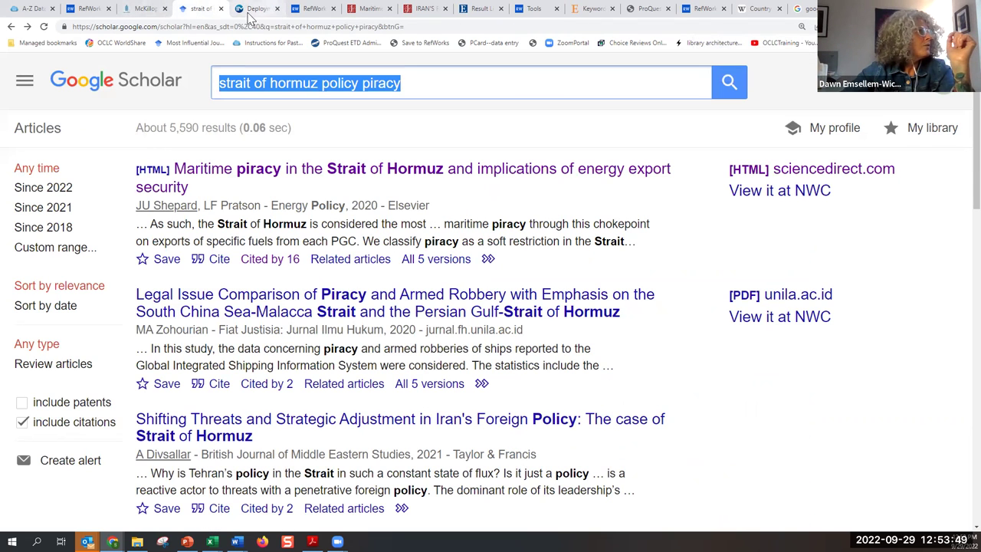
# Step: Revisit the English-to-Persian translation, then return from the translated IMNA article to the filled-in Google Advanced Search form
pyautogui.click(803, 8)
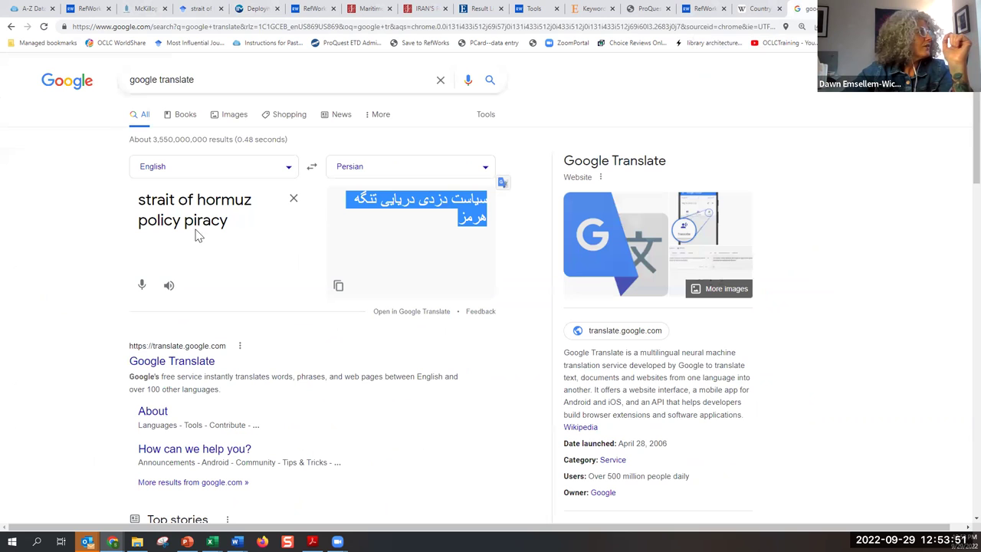
pyautogui.click(247, 11)
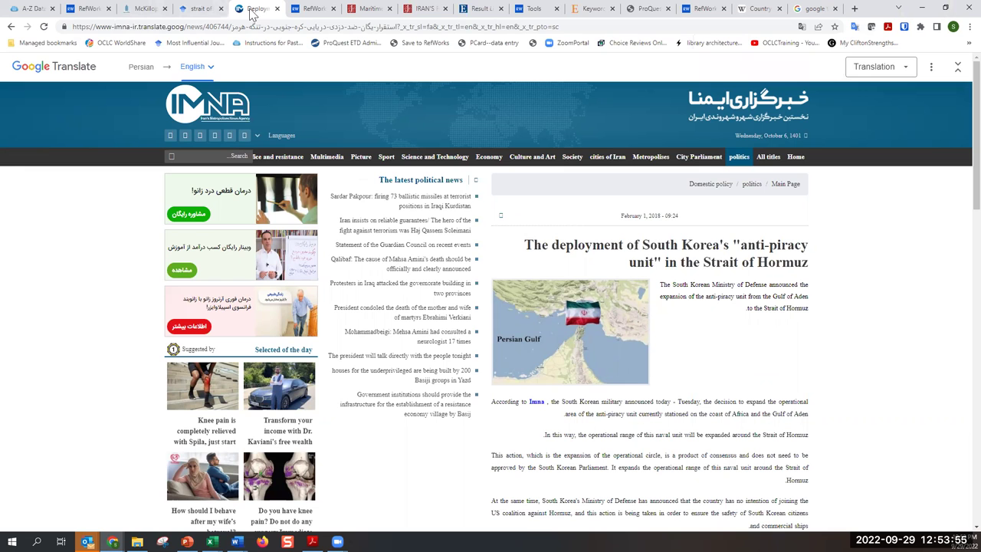
pyautogui.click(11, 26)
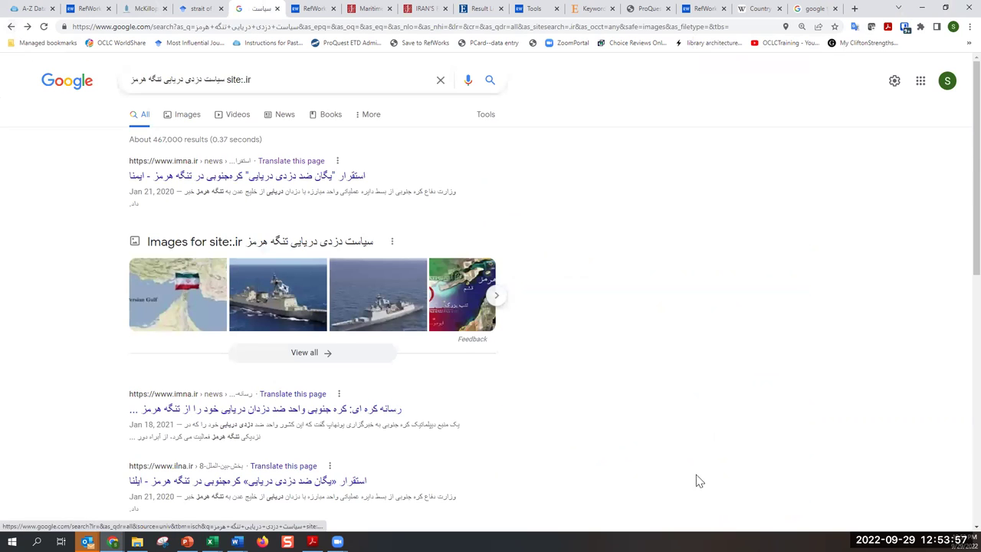
pyautogui.click(11, 26)
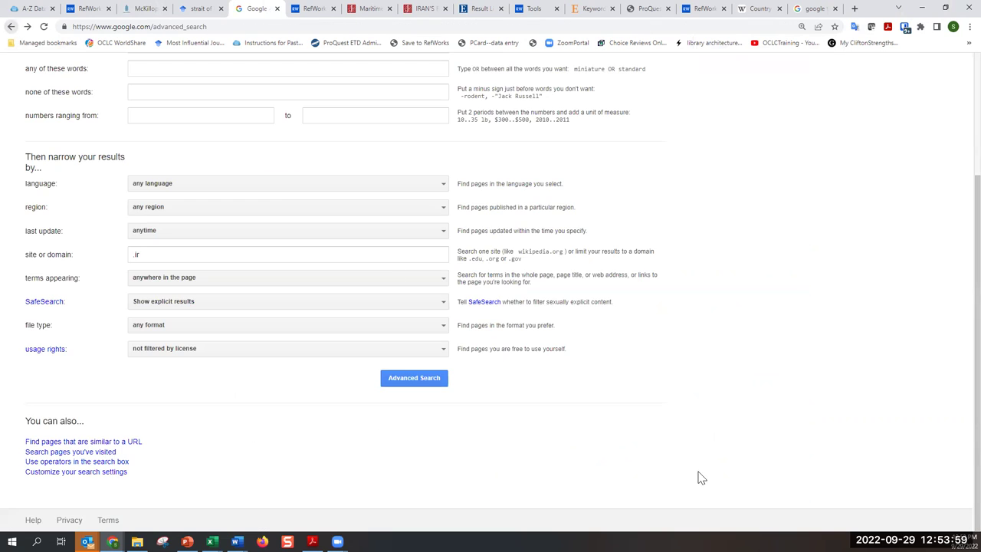
pyautogui.scroll(2, 477, 443)
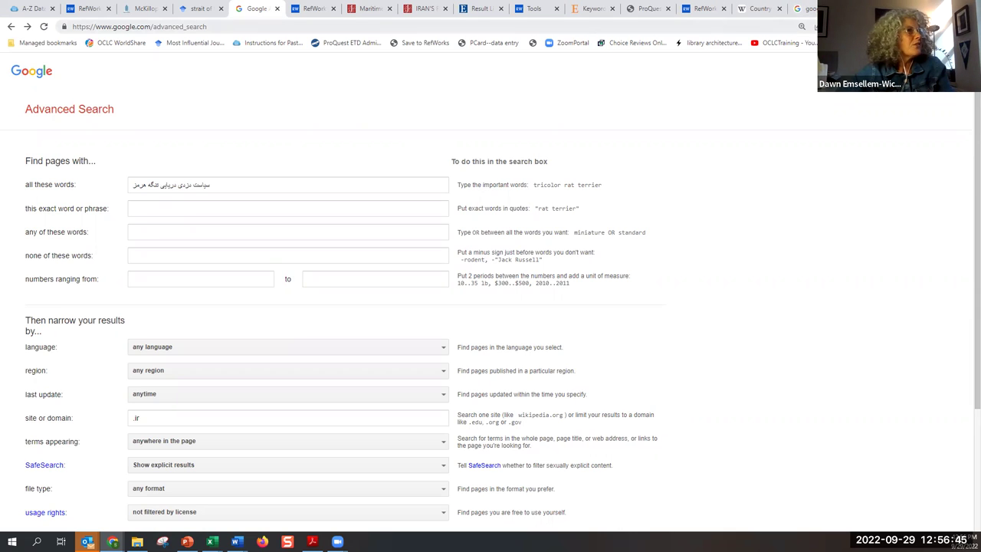
# Step: Review the Persian translation of the query and rerun the Persian-language advanced search limited to the .ir domain
pyautogui.click(813, 10)
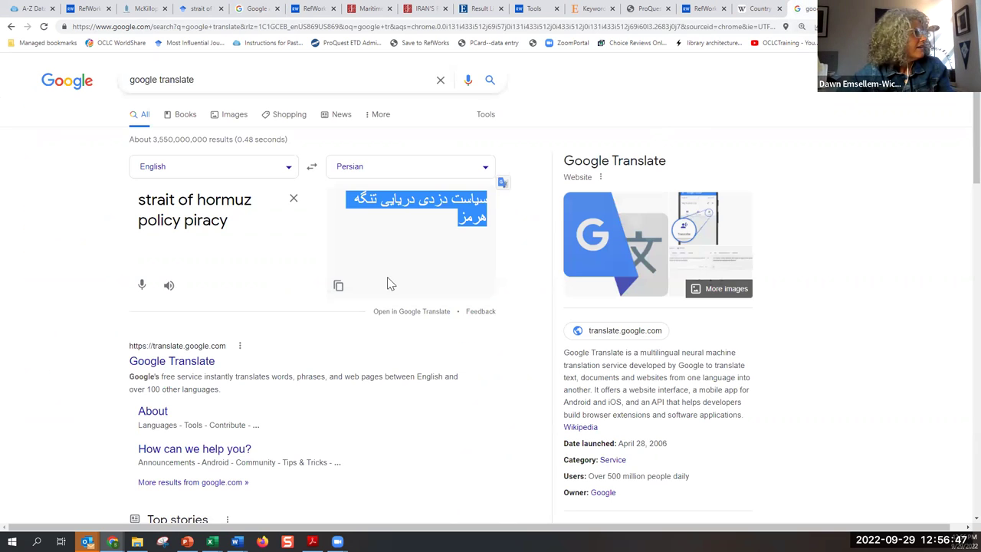
pyautogui.click(253, 10)
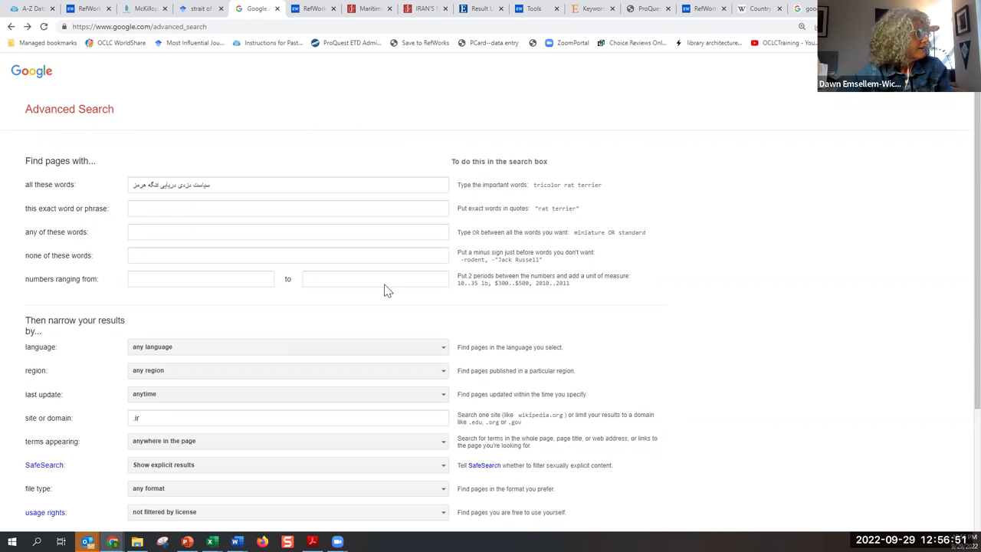
pyautogui.scroll(-3, 387, 289)
pyautogui.click(406, 381)
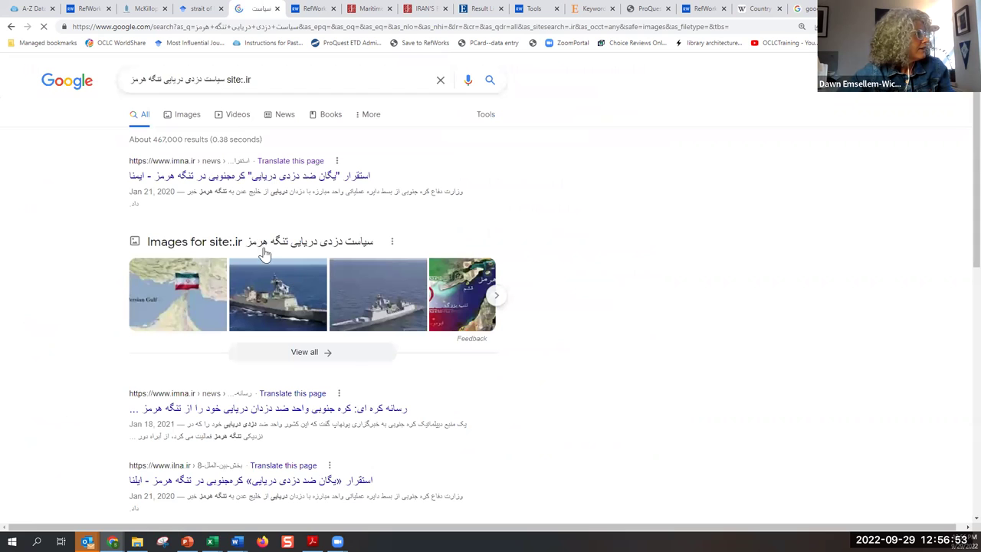
# Step: Open the original Persian version of the first imna.ir news result and select its full web address
pyautogui.click(253, 176)
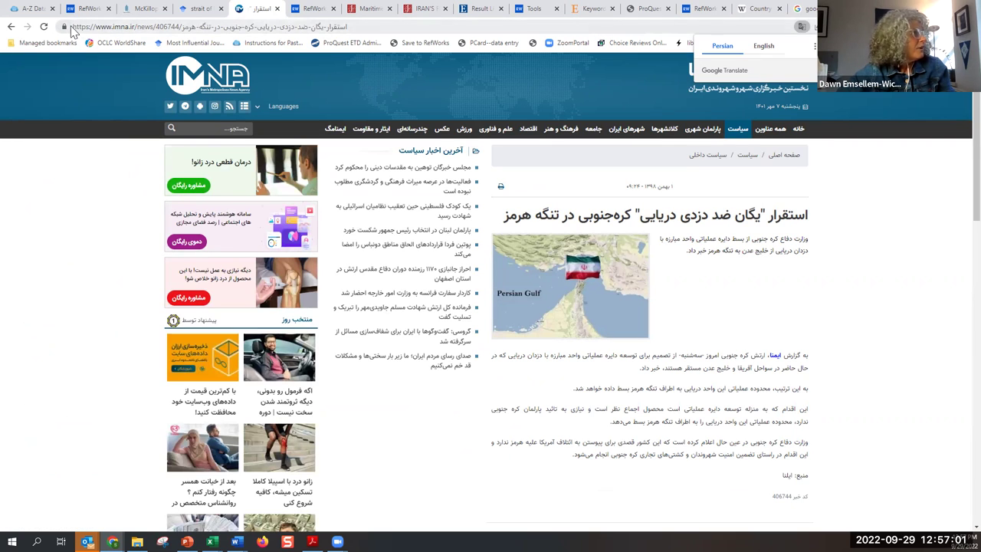
pyautogui.click(367, 29)
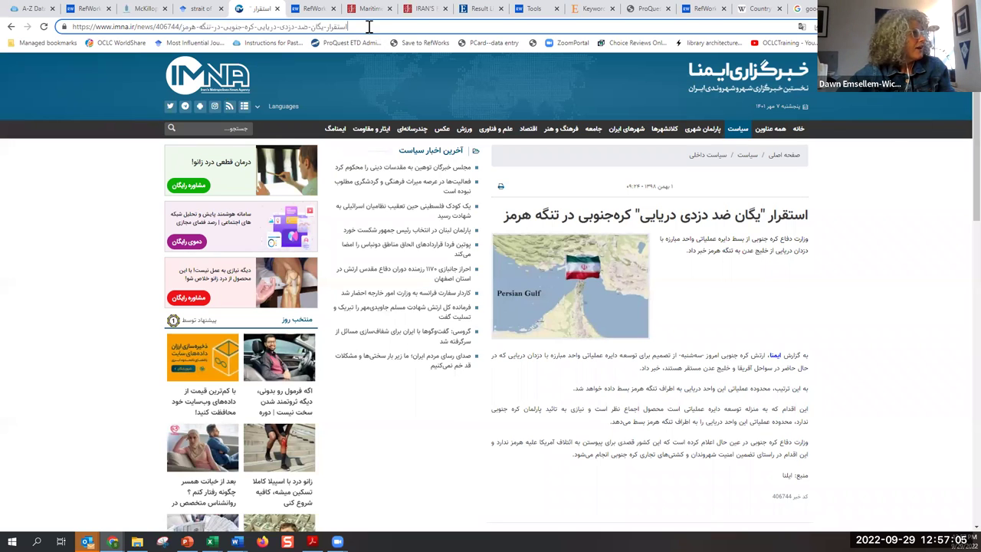
pyautogui.moveTo(384, 28); pyautogui.dragTo(74, 26)
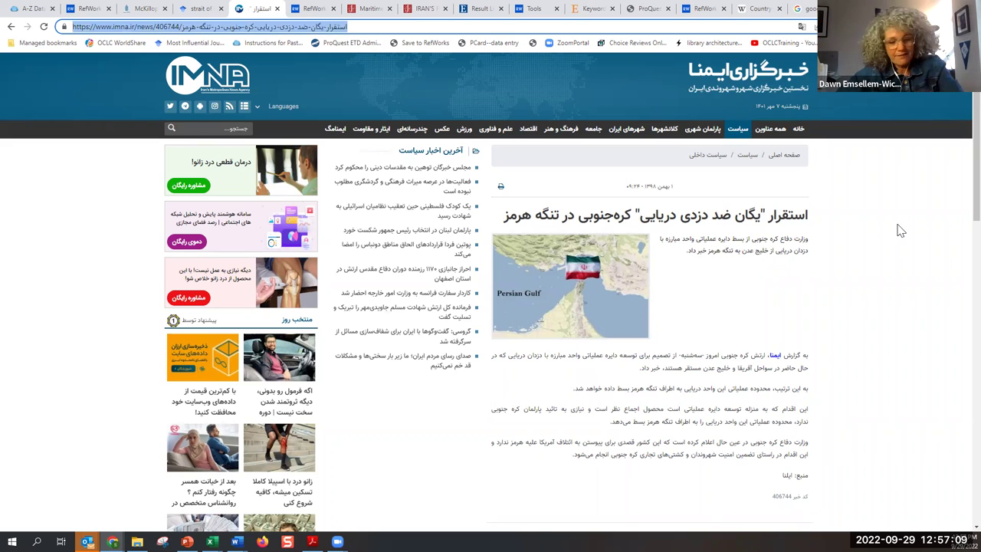